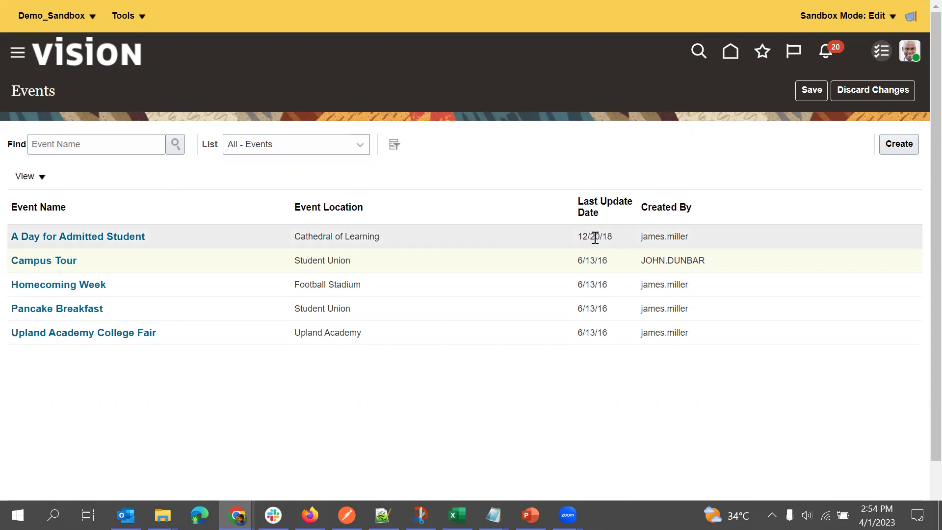
Step: Open the Campus Tour event and examine the choices offered for Location and Membership Type
click(61, 261)
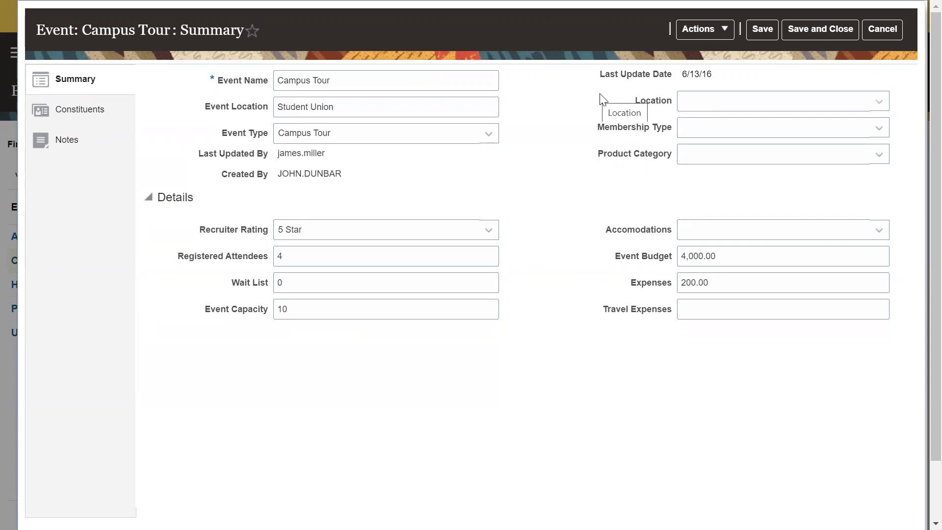
click(711, 99)
click(595, 163)
click(691, 134)
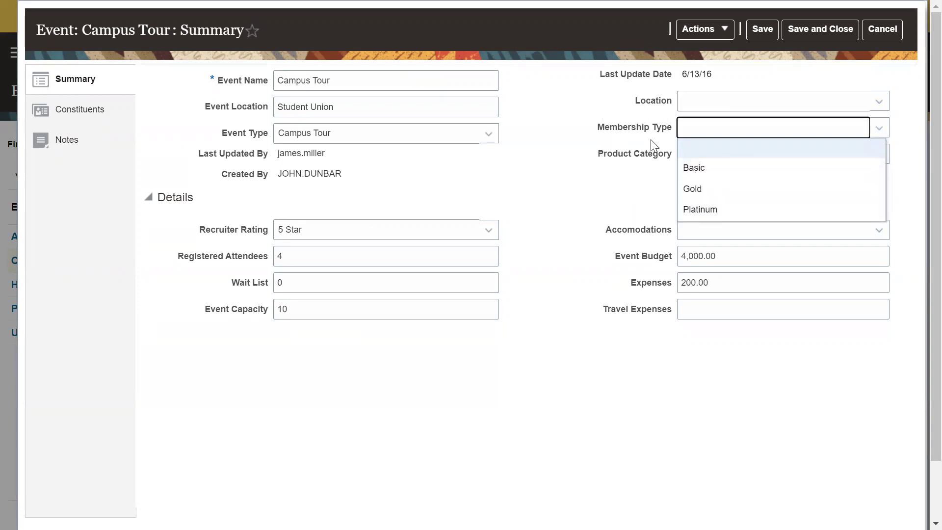
click(695, 95)
click(663, 211)
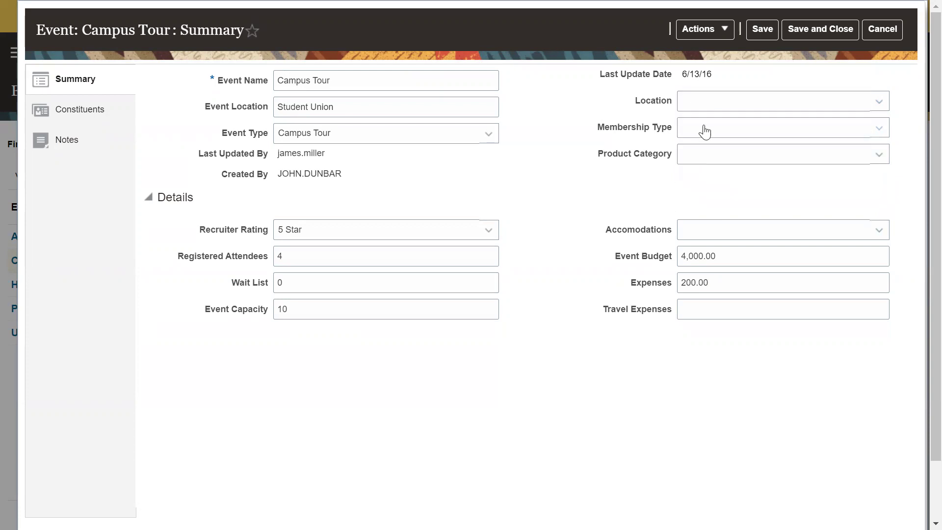
click(704, 132)
click(633, 210)
click(706, 136)
click(621, 194)
Step: Examine the choices offered for the event's Product Category
click(678, 155)
click(628, 196)
click(692, 160)
click(654, 188)
click(688, 161)
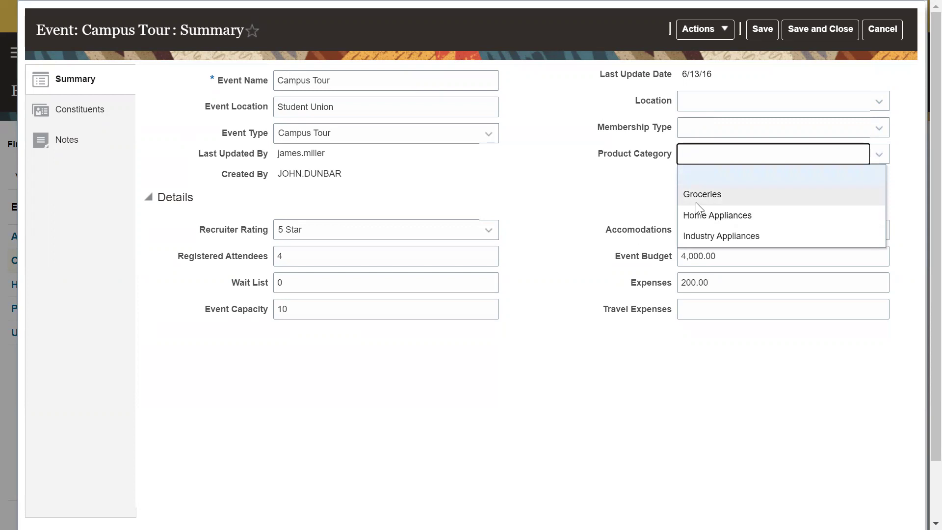
click(669, 194)
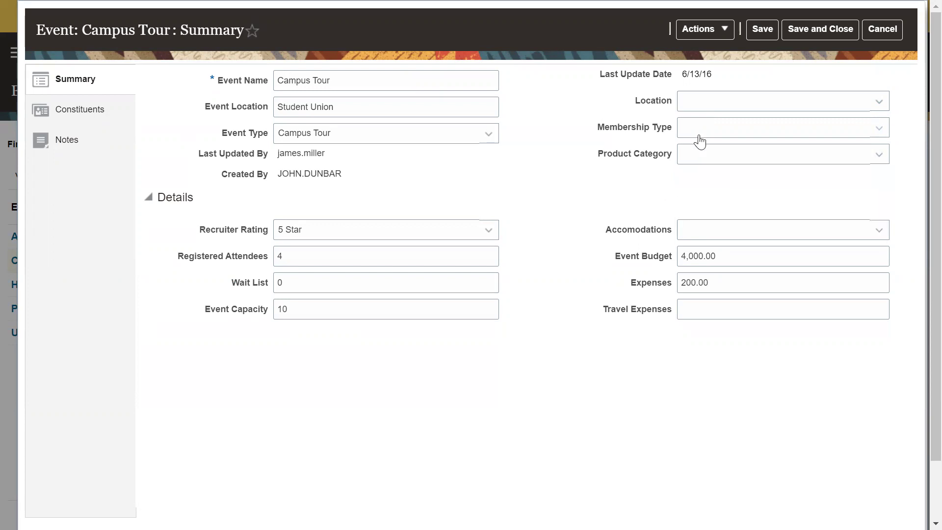
Step: Review the Location, Membership Type and Product Category choices one after another without choosing any value
click(700, 101)
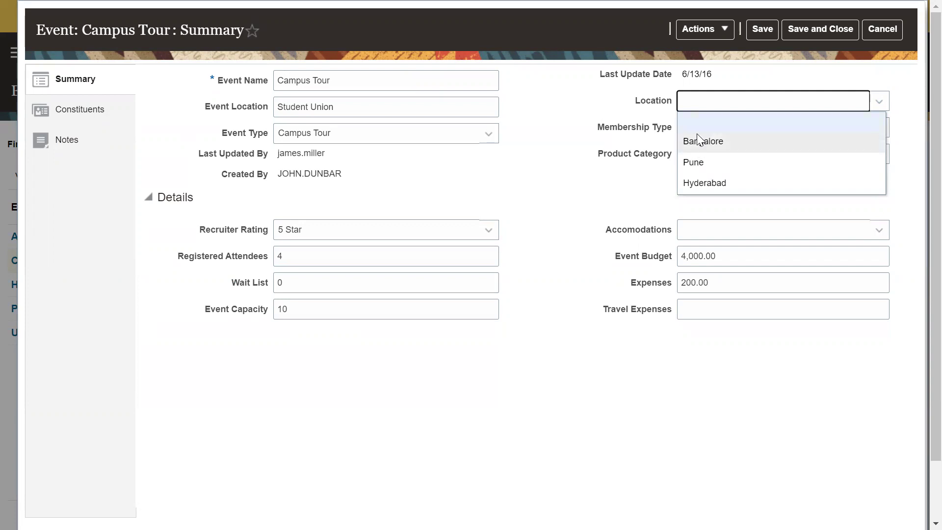
click(656, 117)
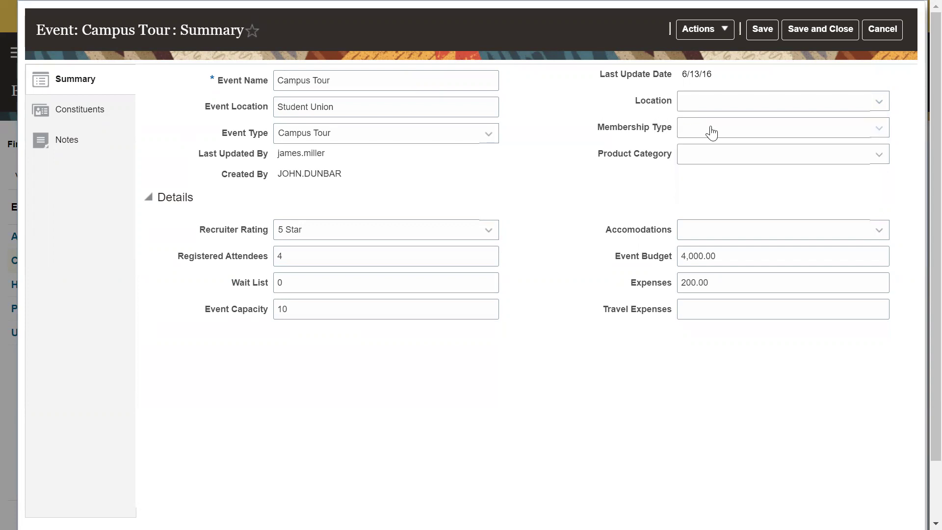
click(712, 132)
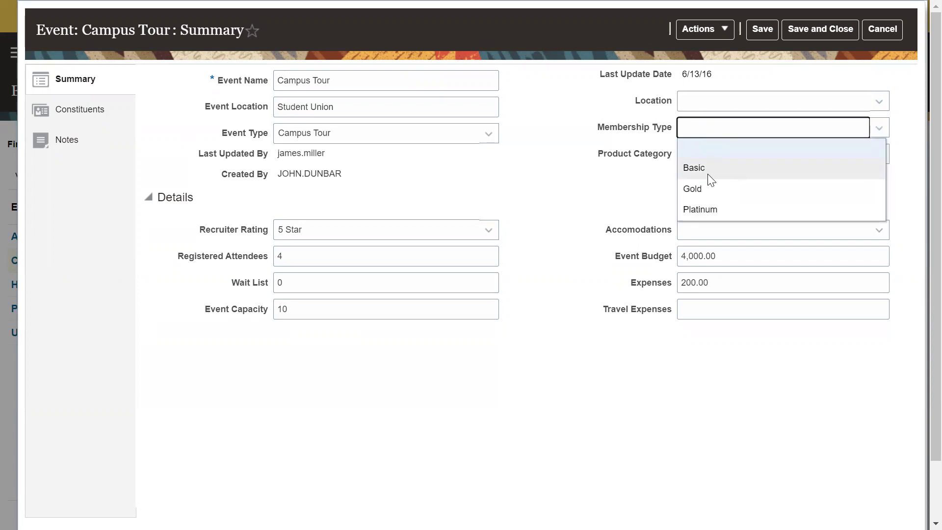
click(623, 214)
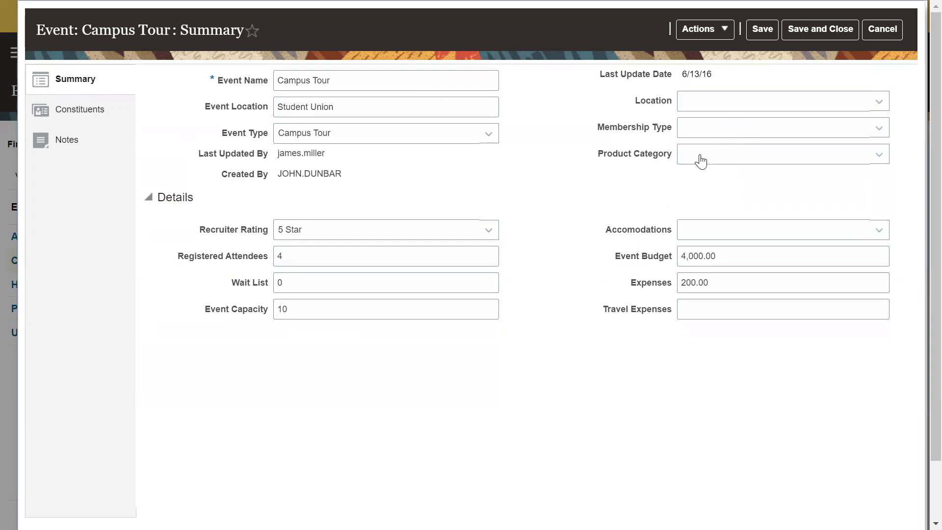
click(717, 159)
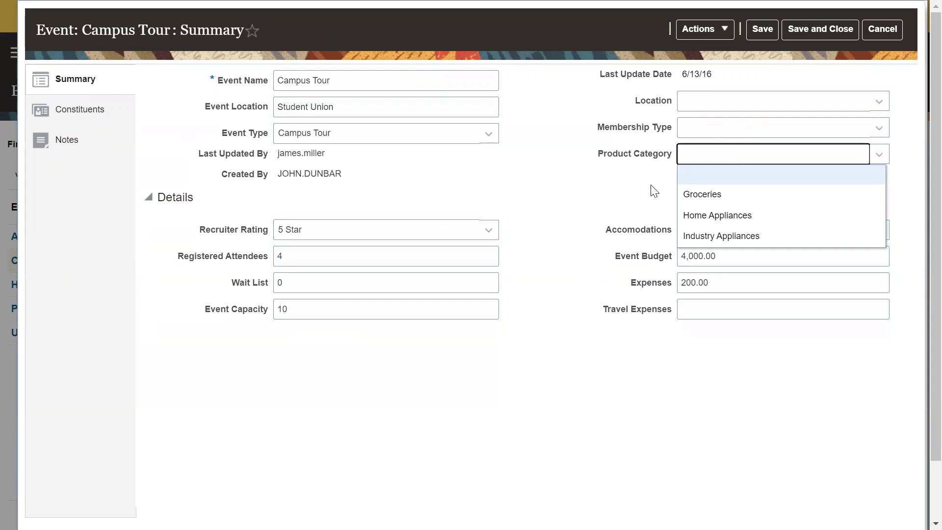
click(653, 194)
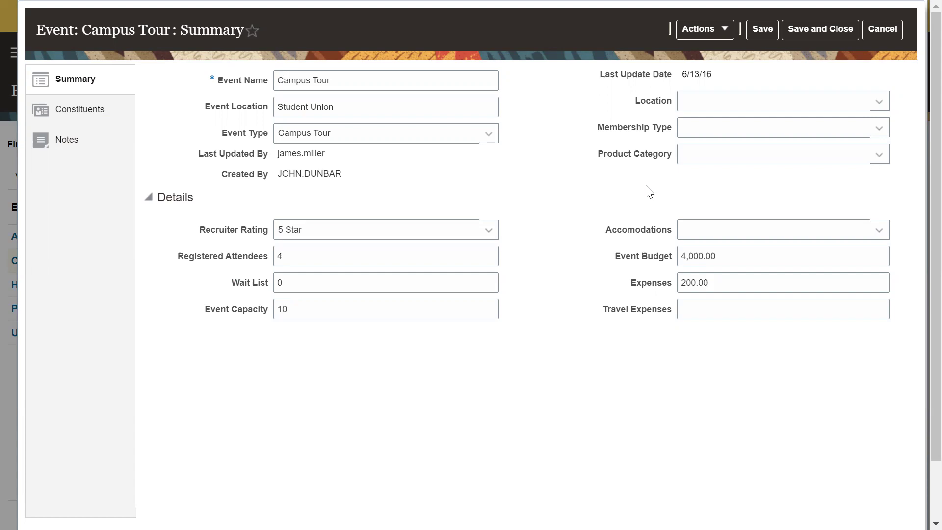
Step: Recheck the choices of the Location and Membership Type fields, leaving both empty
click(709, 103)
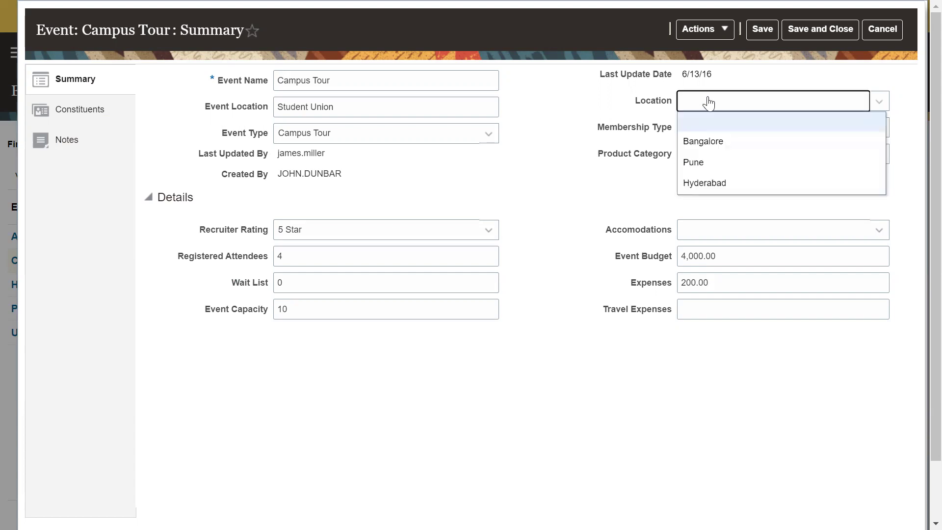
click(658, 117)
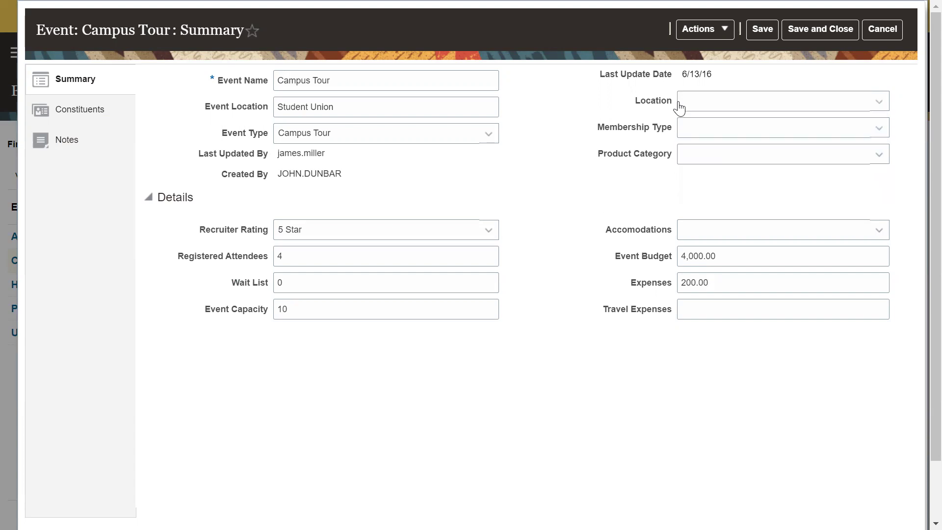
click(680, 105)
click(631, 197)
click(683, 130)
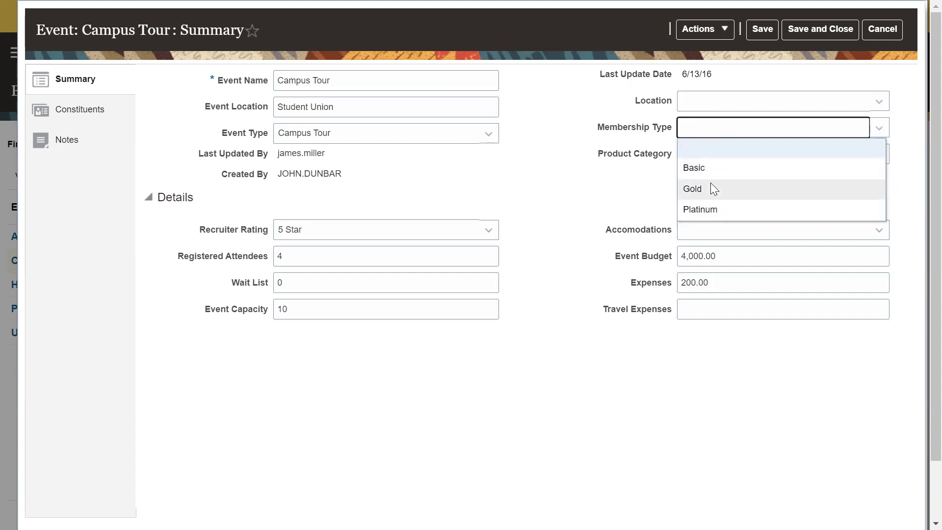
click(582, 206)
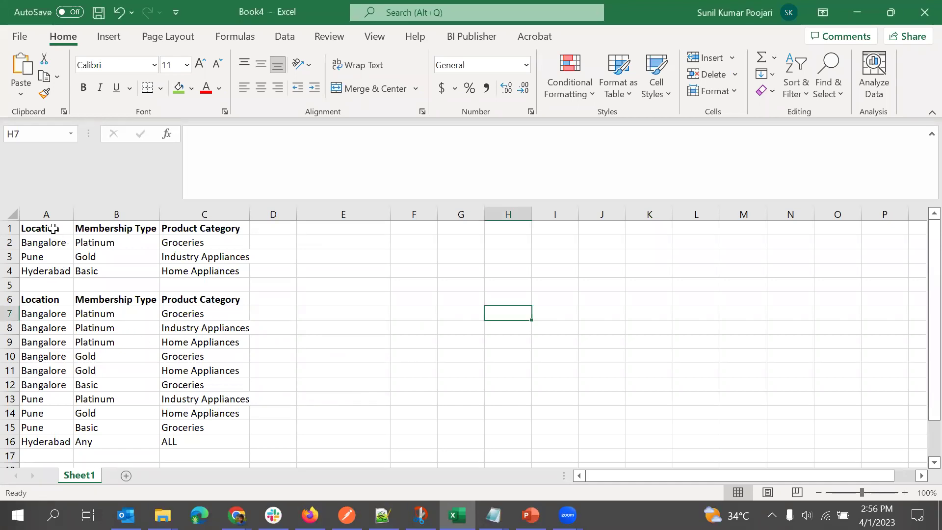
Step: Switch to the Book4 workbook in Excel and insert a blank column before the Location column
click(69, 243)
drag(52, 227, 228, 257)
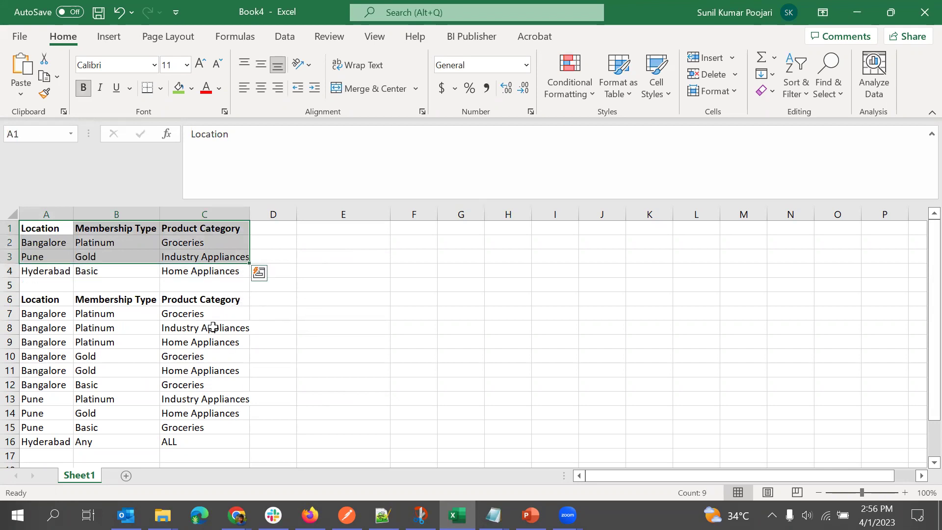
click(48, 214)
right_click(51, 214)
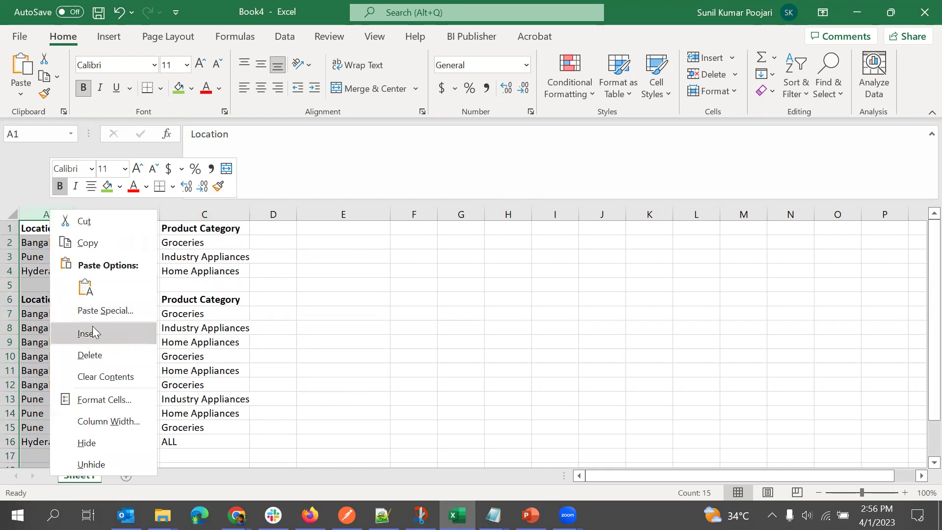
click(93, 332)
click(180, 311)
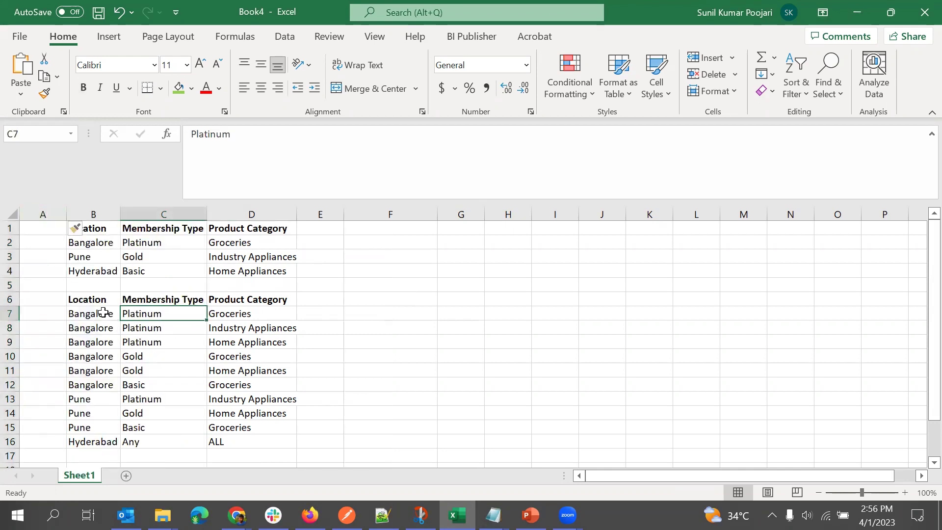
Step: Examine the membership types and product categories mapped to Bangalore in the lower table
drag(103, 312, 110, 372)
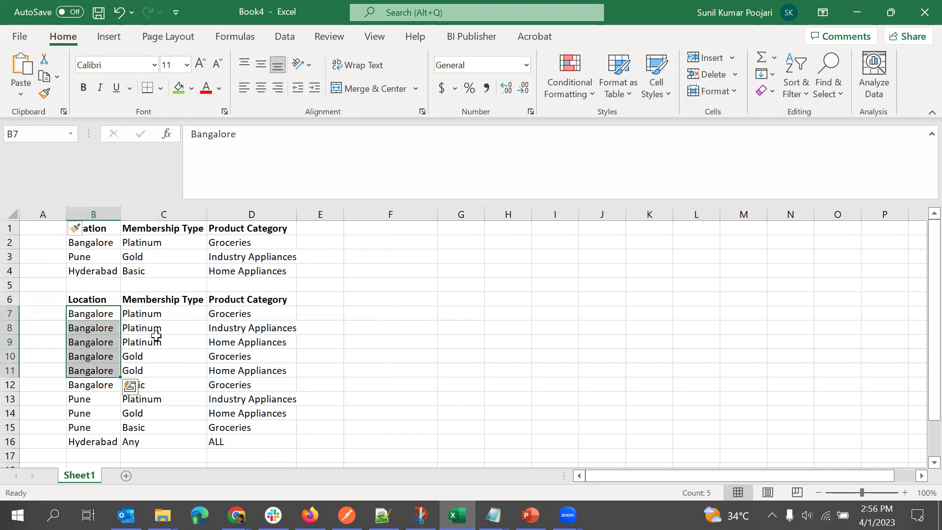
drag(158, 316, 159, 335)
drag(236, 313, 238, 343)
click(155, 353)
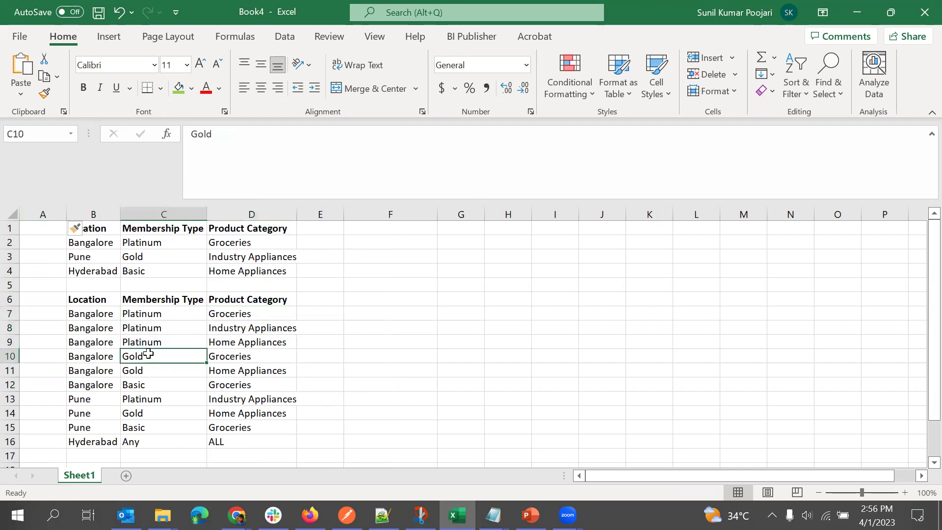
click(150, 385)
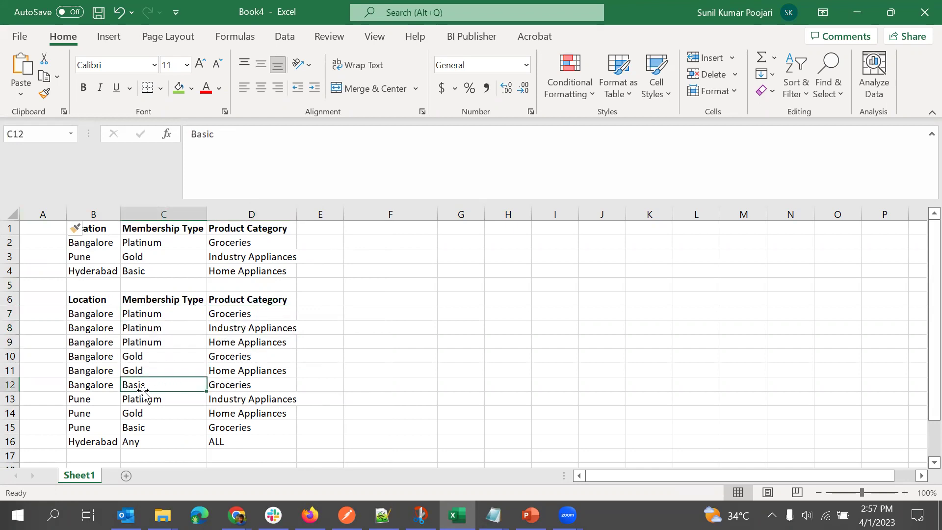
click(255, 383)
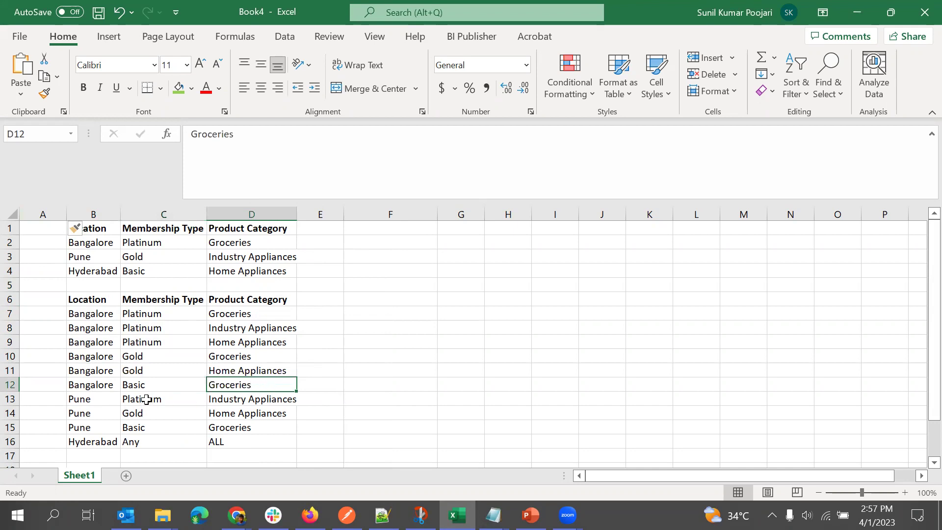
Step: Examine the membership type and product category combinations mapped to Pune and Hyderabad in the lower table
drag(146, 399, 147, 425)
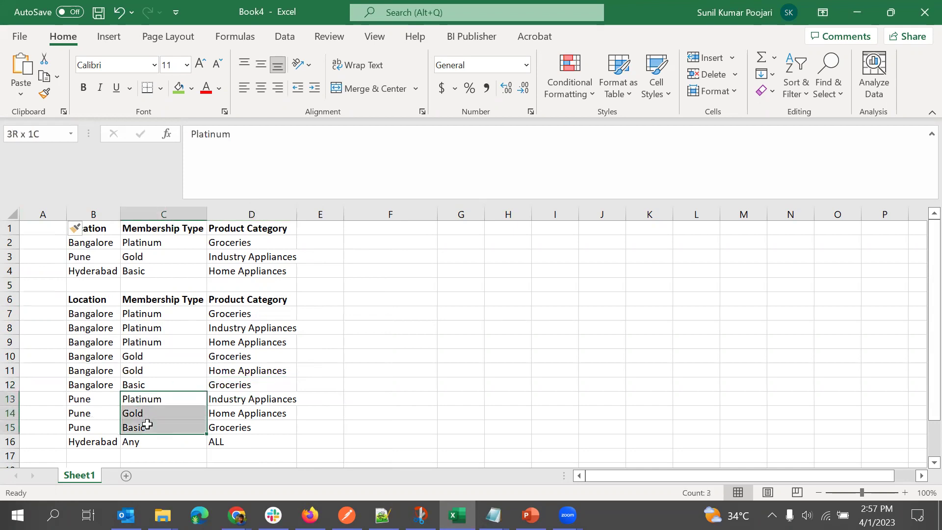
click(153, 399)
click(229, 399)
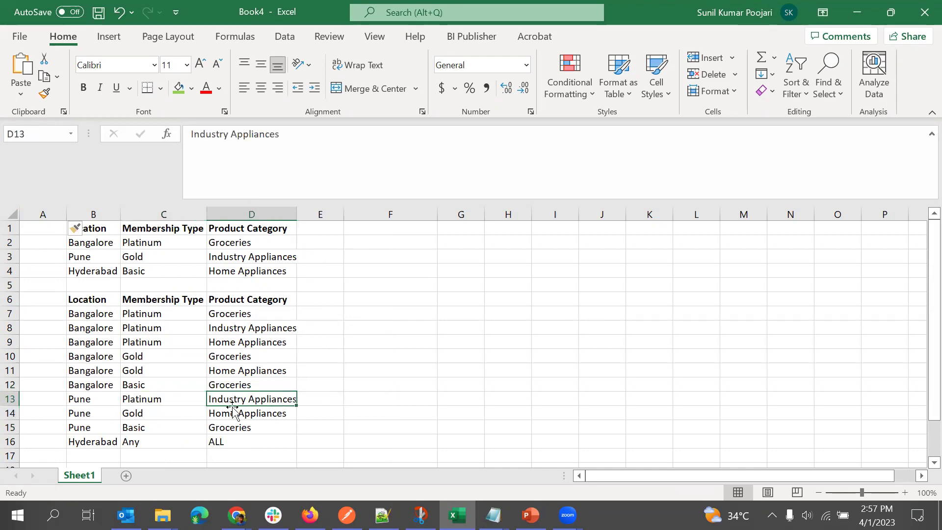
click(155, 416)
click(249, 415)
key(Left)
key(Down)
key(Down)
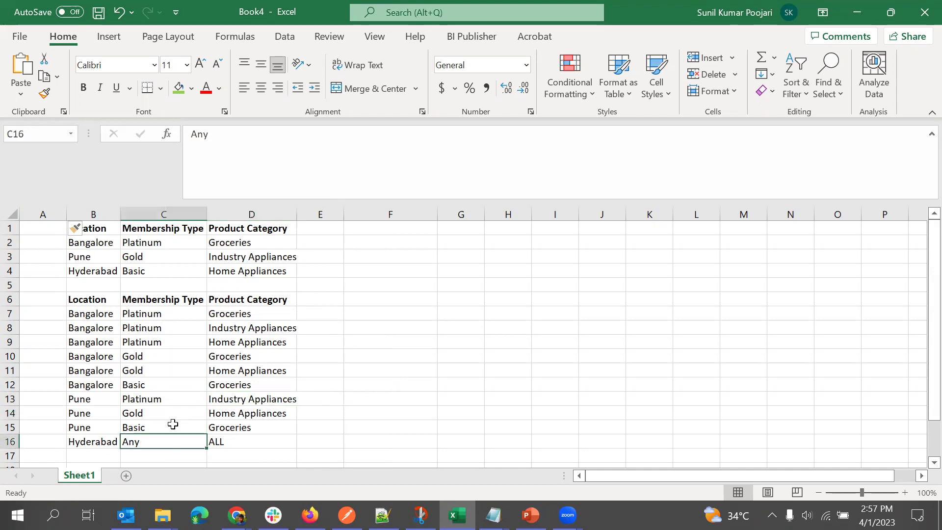
key(Up)
key(Right)
click(99, 441)
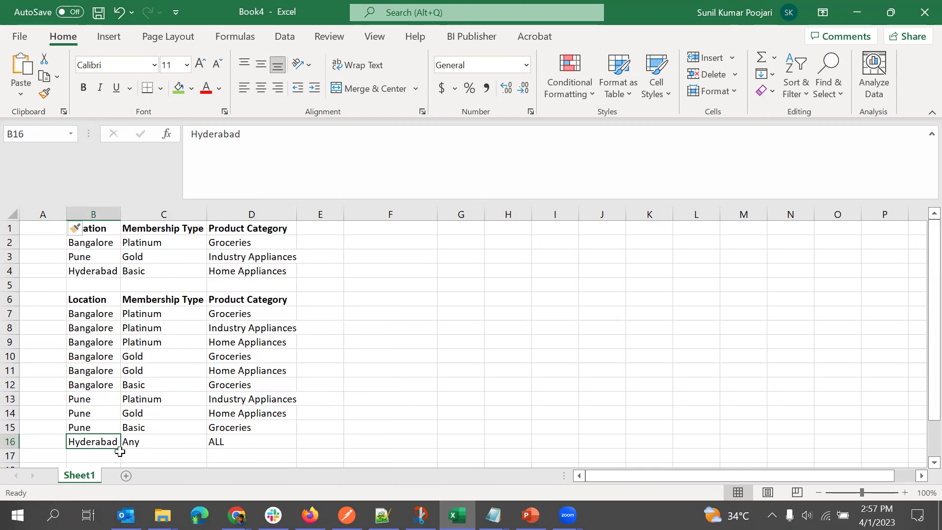
key(Right)
key(Right)
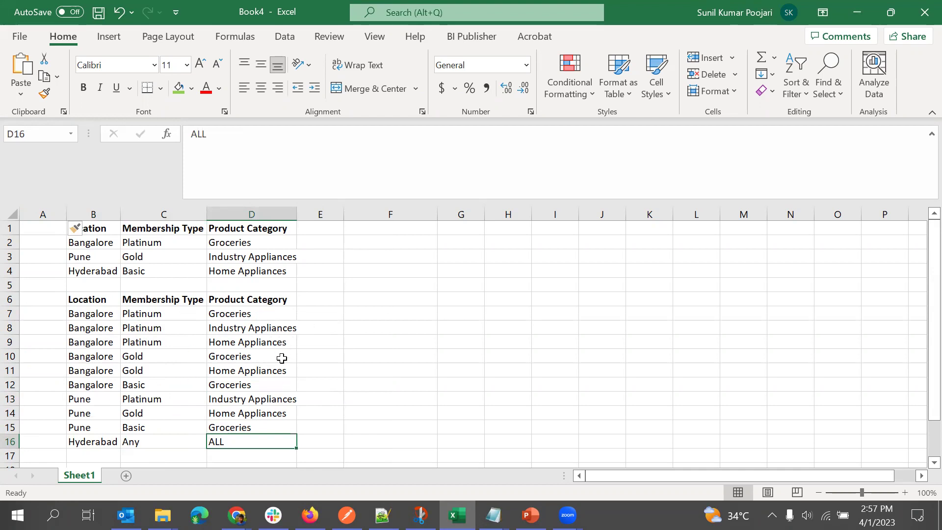
Step: Auto-fit the width of the Product Category column to its contents
double_click(300, 212)
drag(337, 317, 329, 328)
click(350, 338)
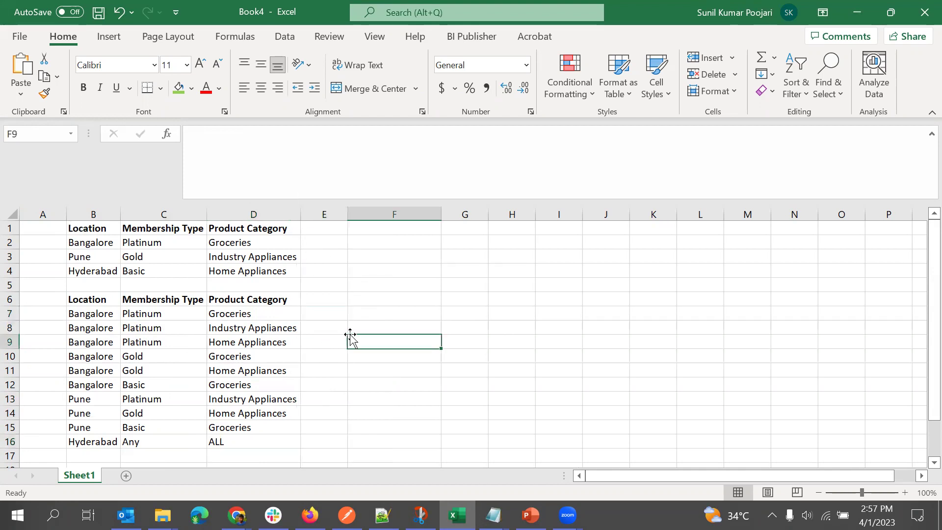
Step: Enter the header LocationMembership in cell A6 and auto-fit the width of column A
click(60, 298)
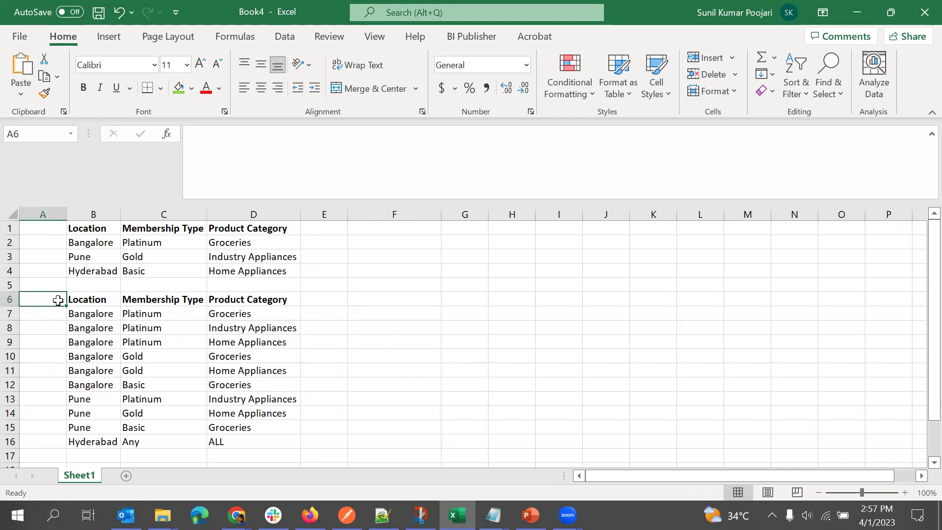
text(Lo)
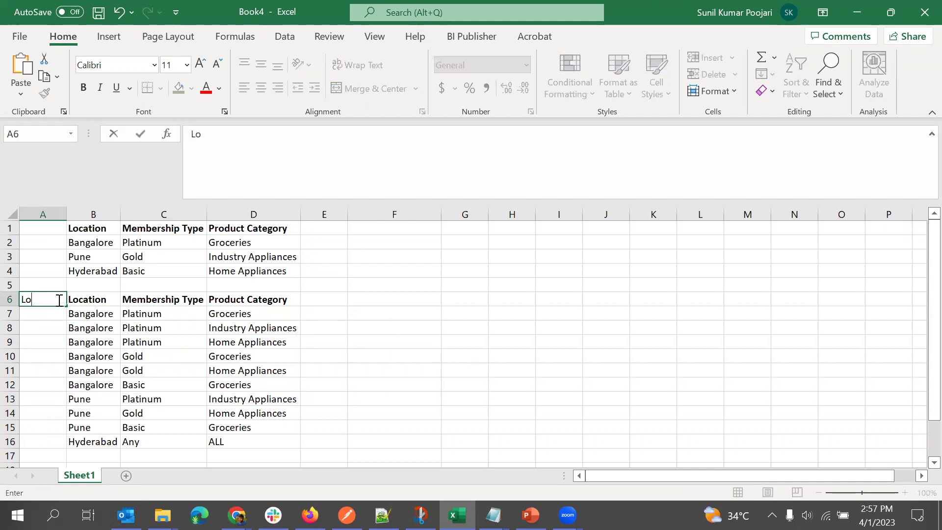
text(c)
key(BackSpace)
key(BackSpace)
key(BackSpace)
text(ocat)
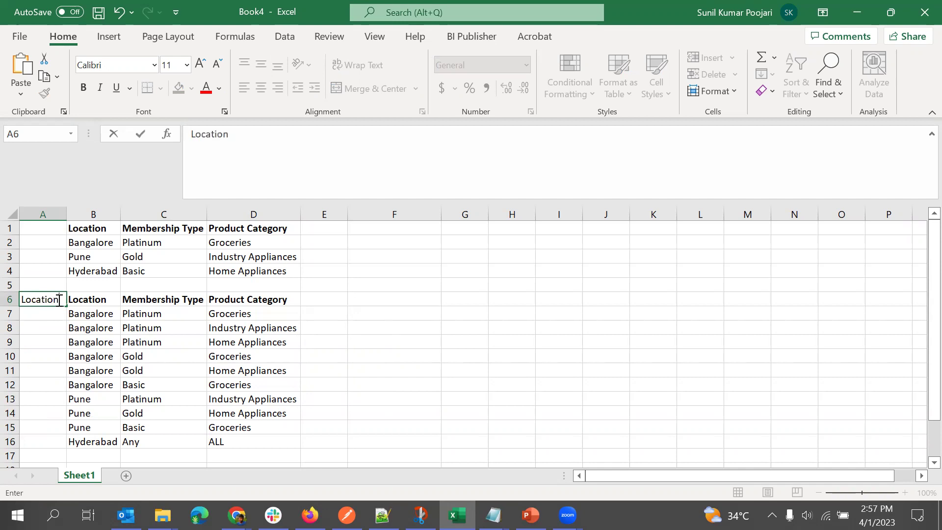
text(ionMember)
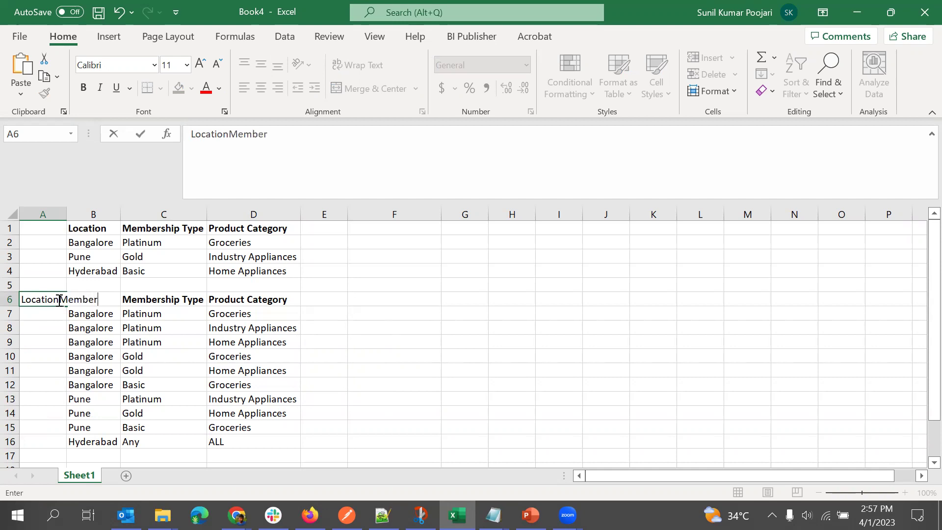
text(ship)
click(69, 214)
double_click(67, 214)
click(69, 324)
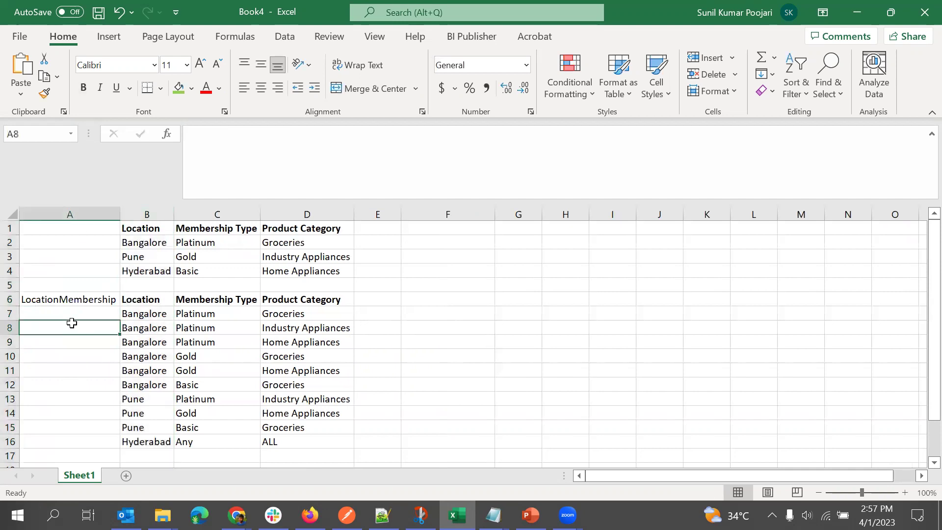
Step: Make the whole header row 6 of the lower table bold
click(94, 300)
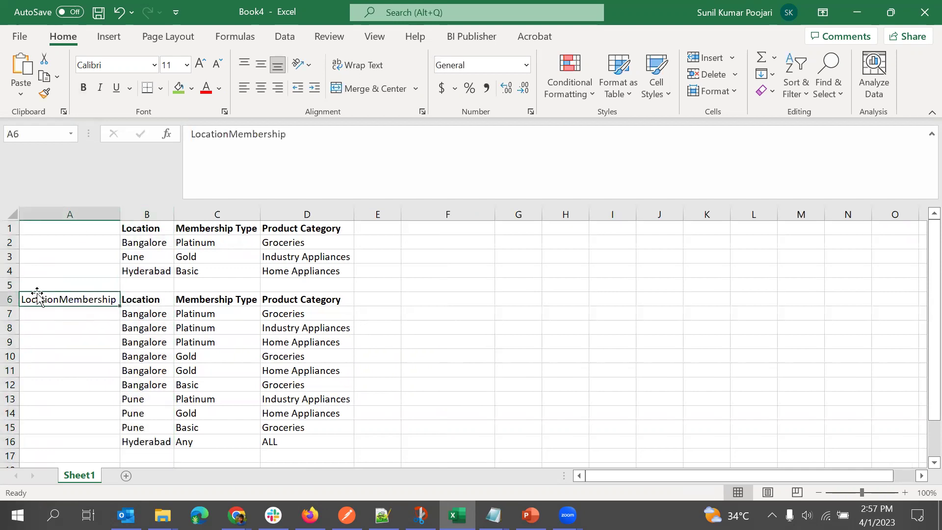
click(9, 299)
click(90, 90)
click(88, 314)
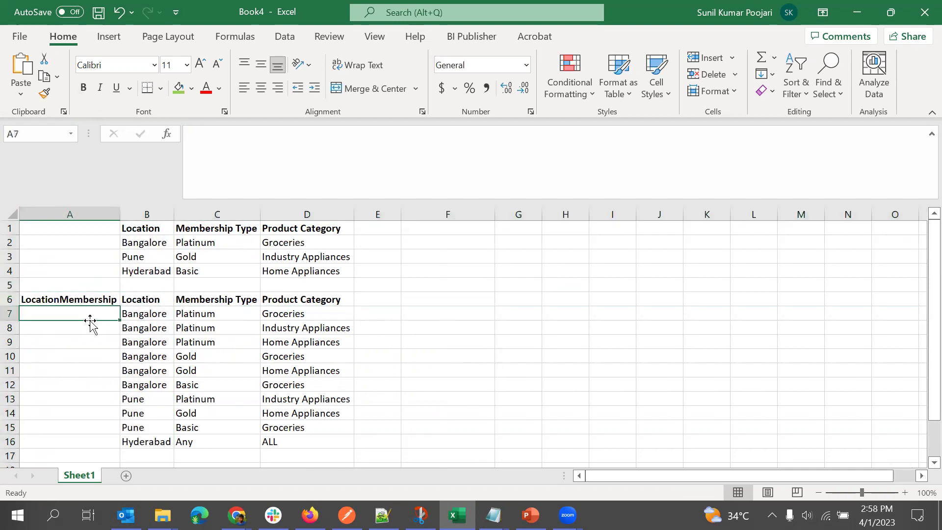
Step: Enter the formula =CONCAT(B7,"_",C7) in cell A7 to join location and membership type with an underscore
click(84, 370)
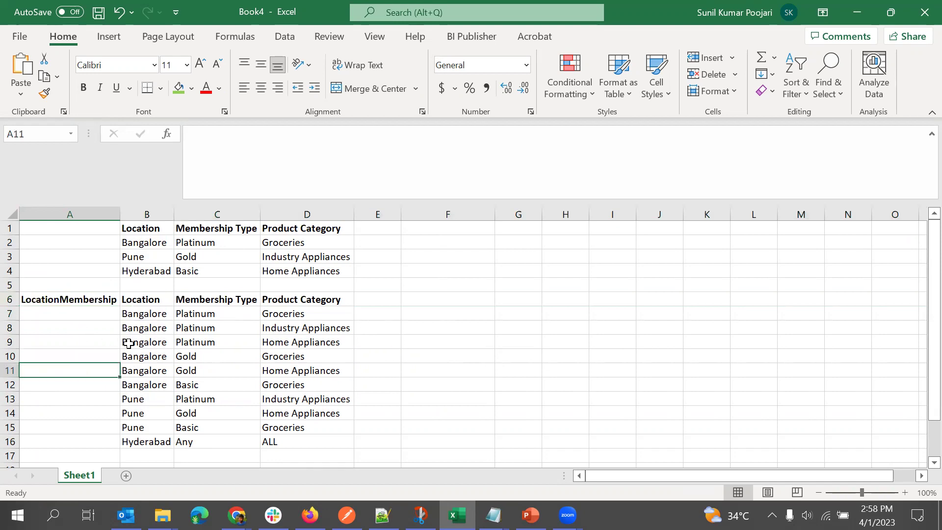
click(69, 314)
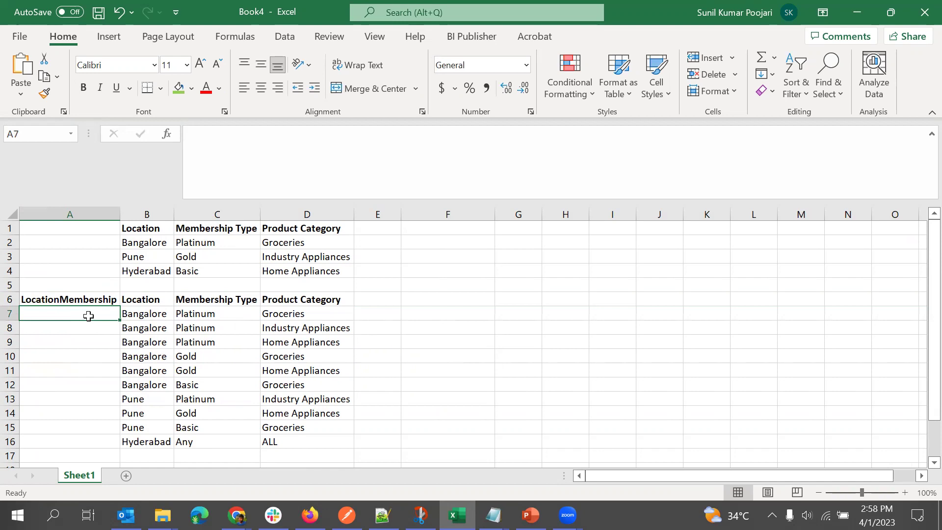
text(=)
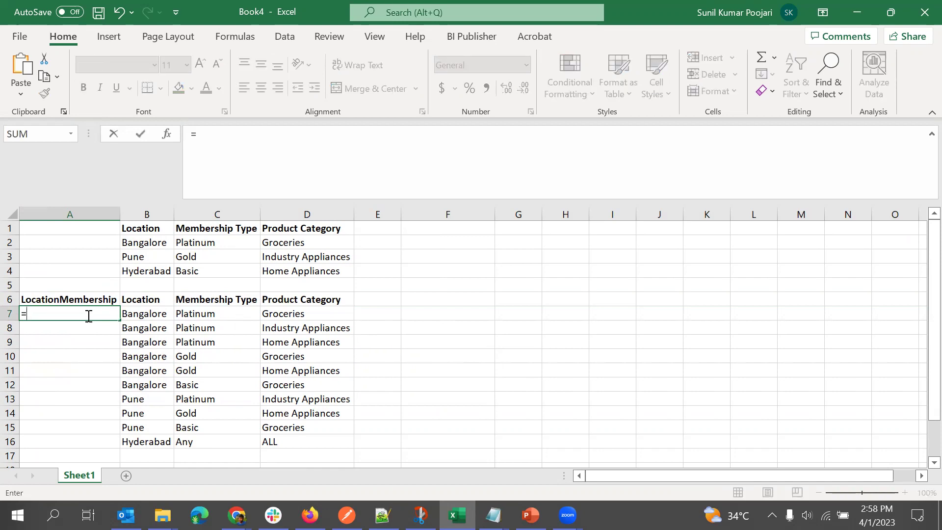
click(150, 310)
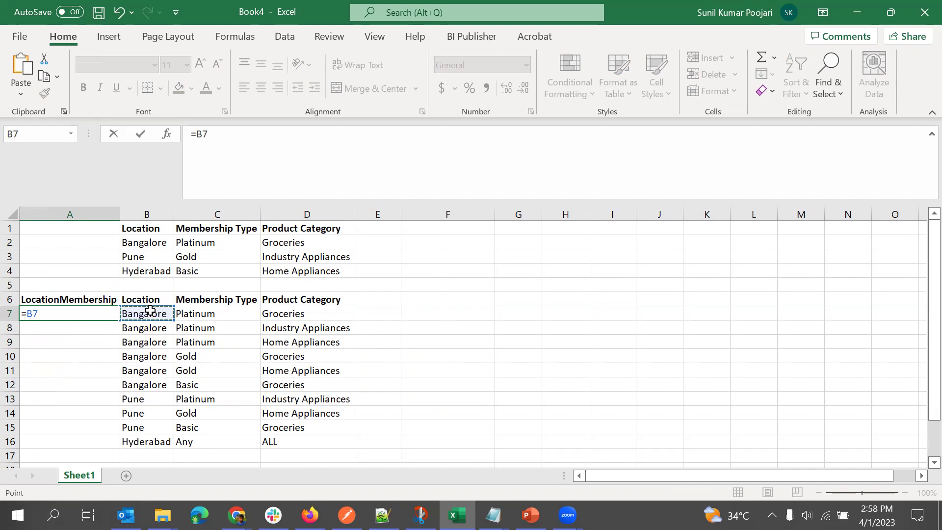
key(BackSpace)
key(BackSpace)
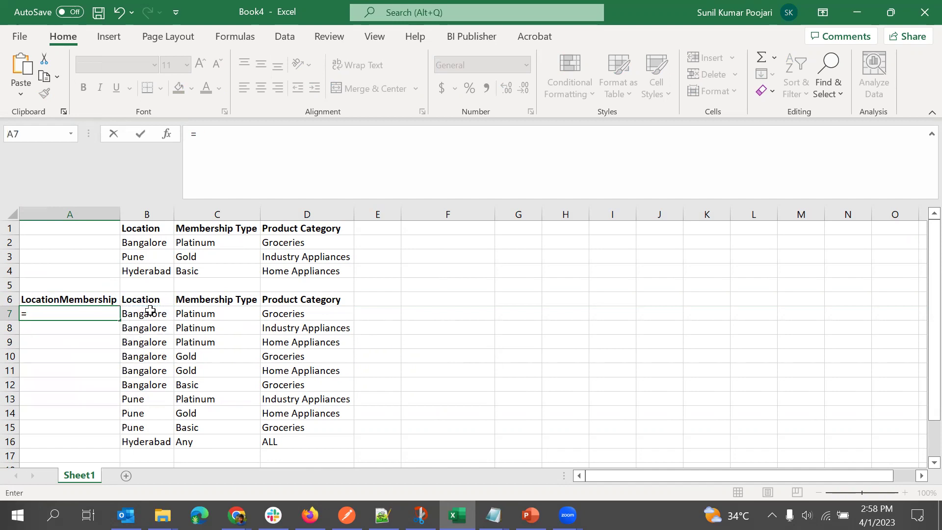
text(conca)
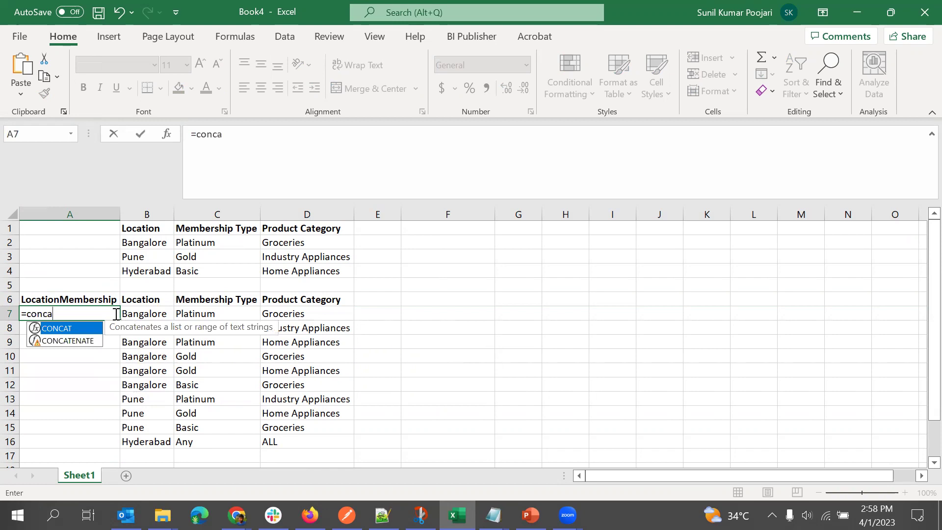
double_click(65, 332)
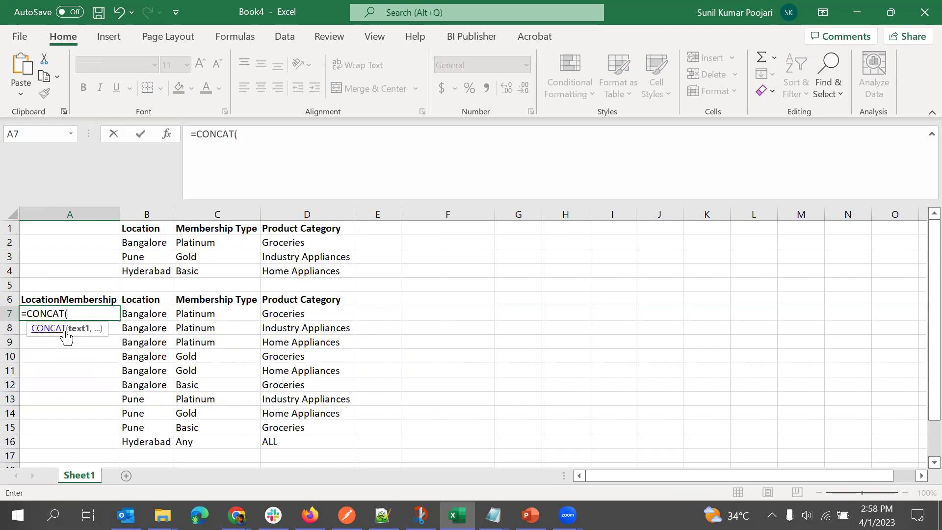
click(159, 315)
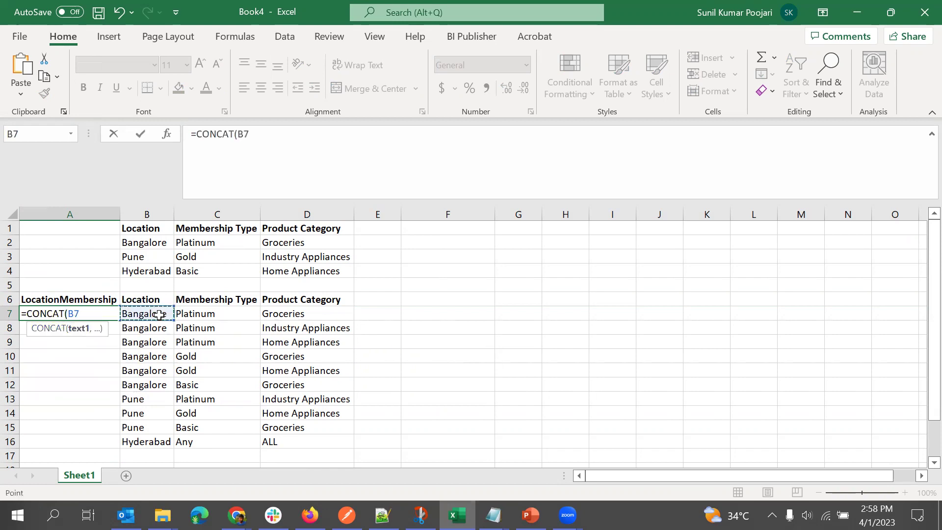
text(,)
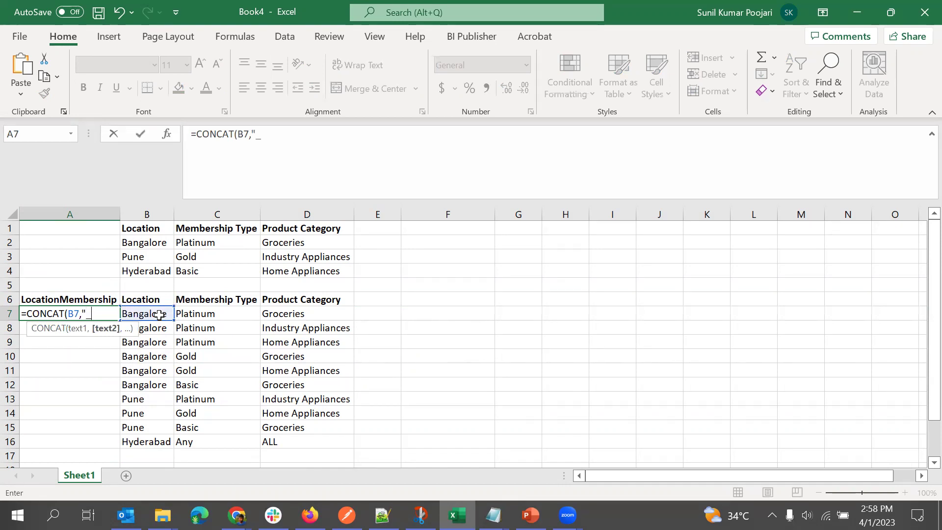
text("_",)
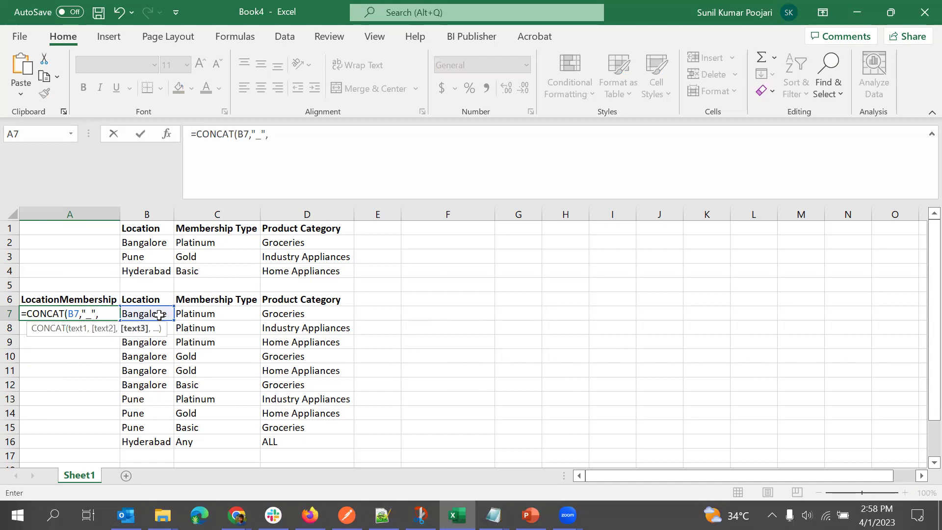
click(207, 314)
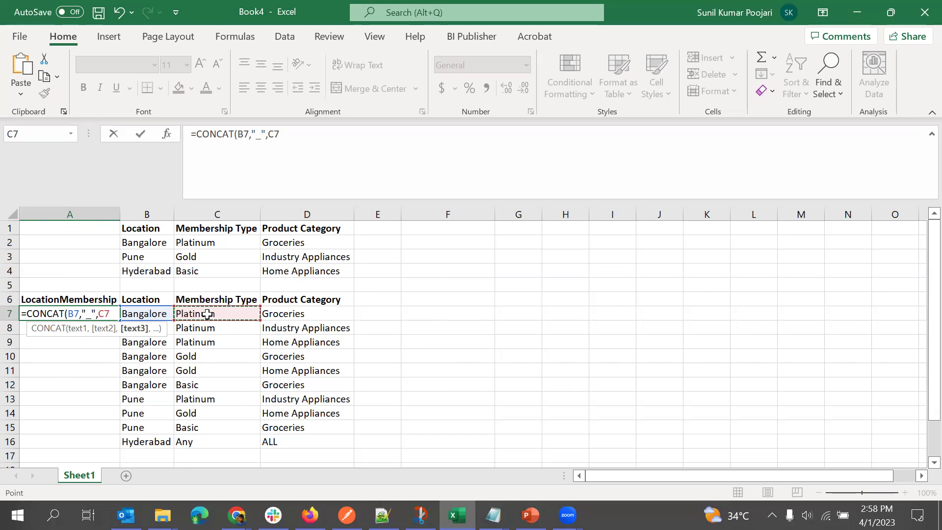
text())
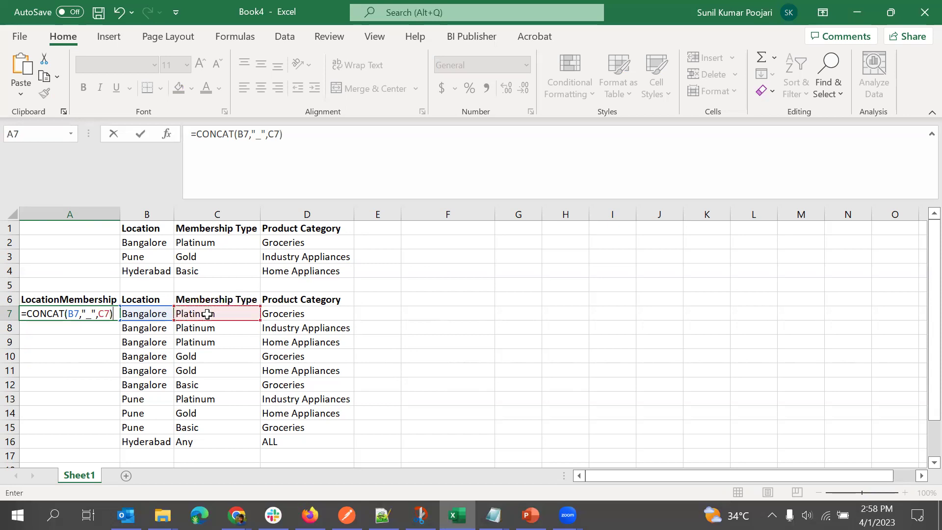
key(Return)
Step: Fill the CONCAT formula from A7 down the LocationMembership column through row 16
click(90, 314)
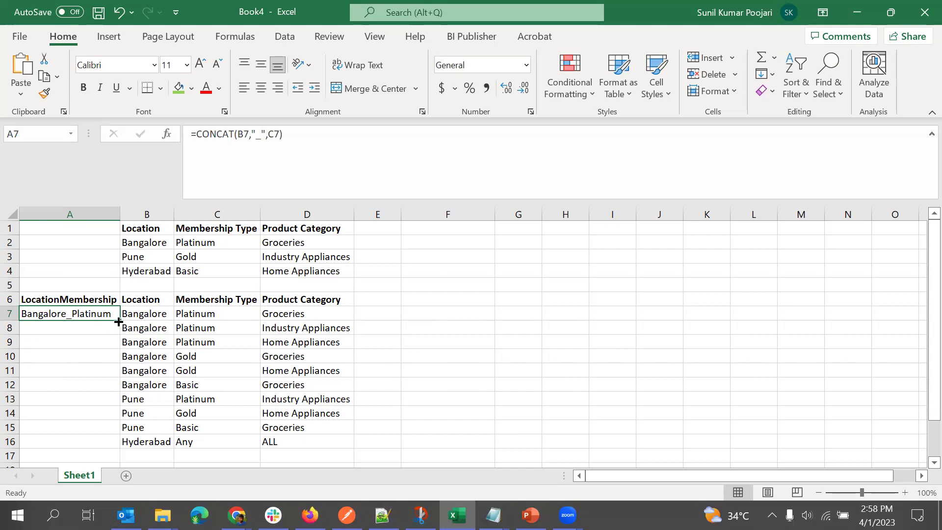
double_click(118, 320)
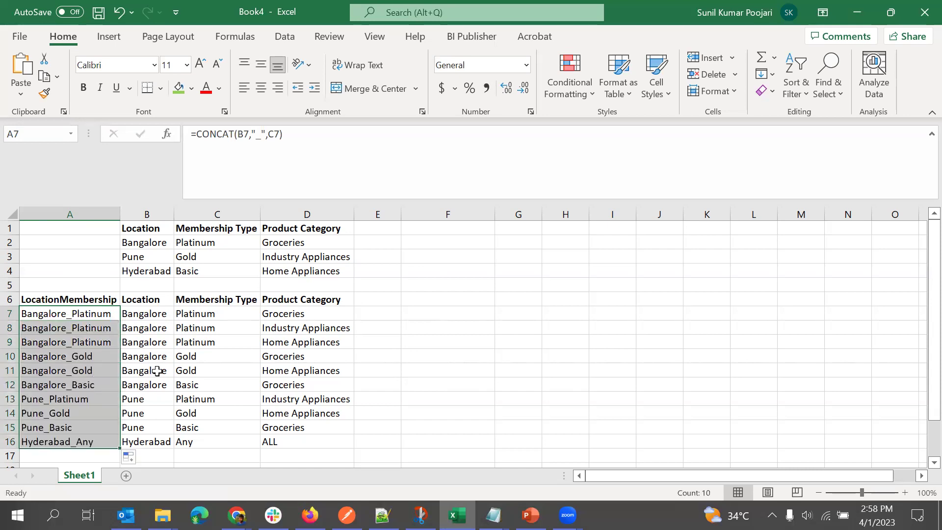
click(98, 442)
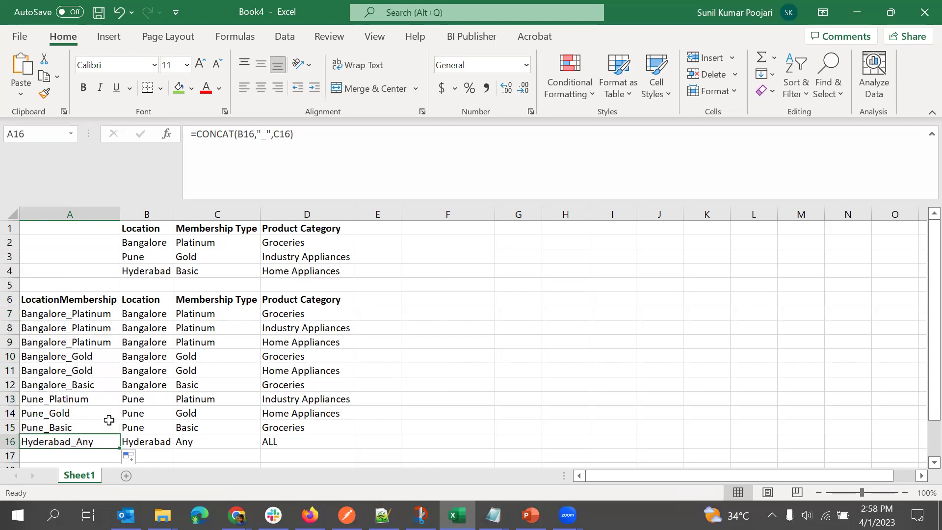
scroll(117, 407, down, 1)
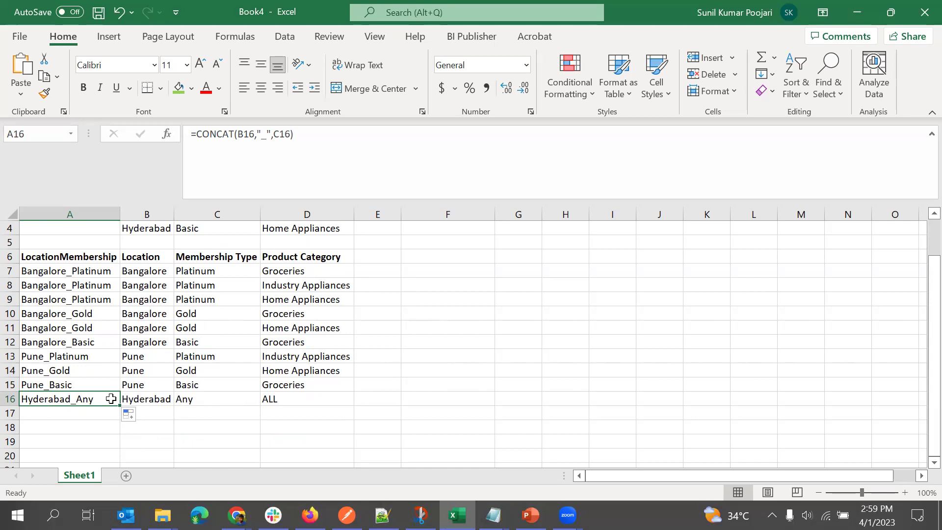
click(98, 342)
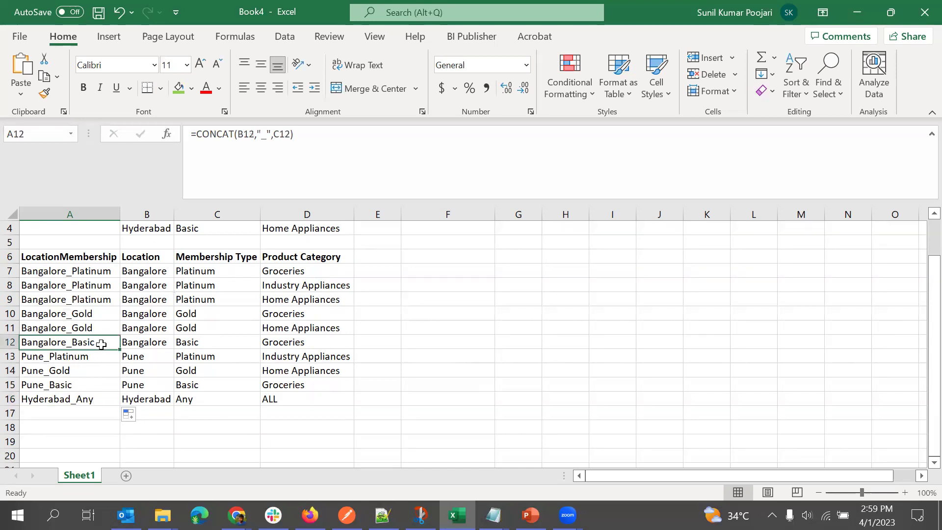
click(91, 272)
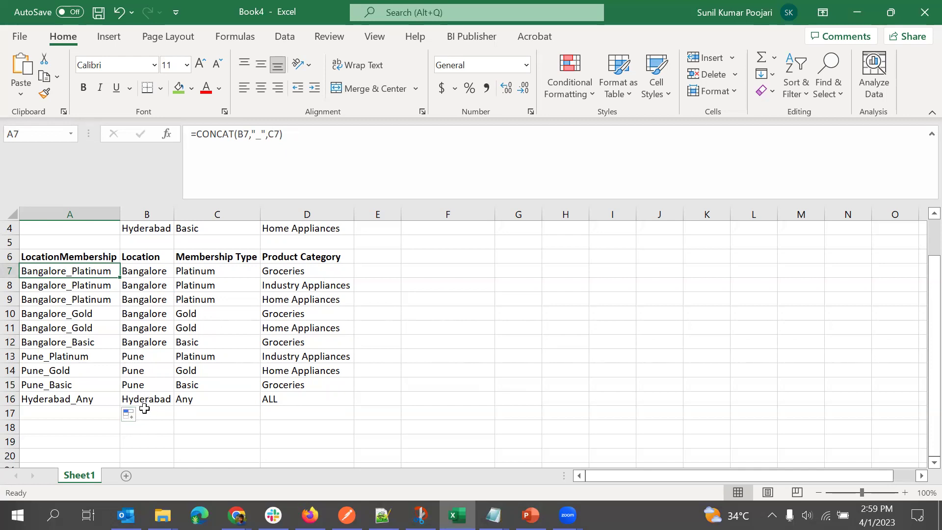
Step: Replace Any in the Hyderabad row by copying Platinum, Gold and Basic from C13:C15 into C16:C18
click(92, 398)
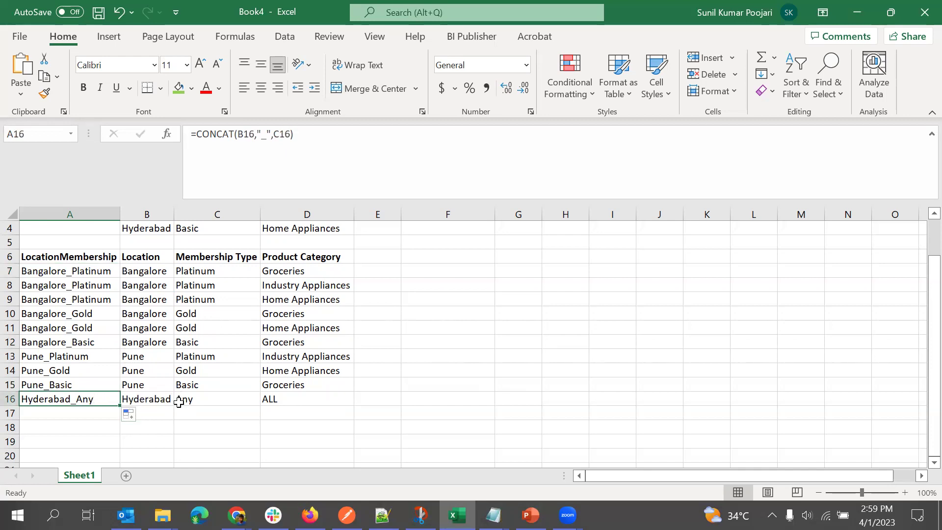
click(204, 399)
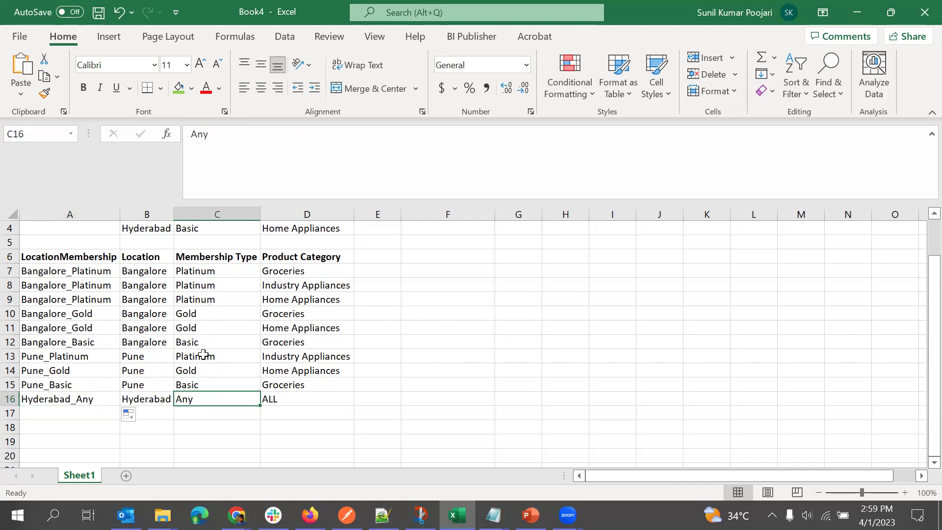
drag(203, 354, 208, 385)
key(ctrl+c)
click(208, 400)
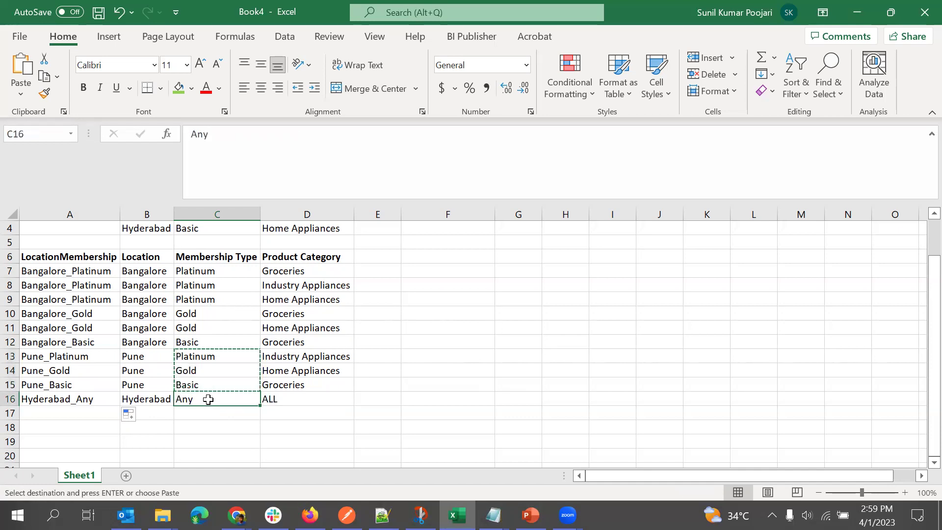
key(ctrl+v)
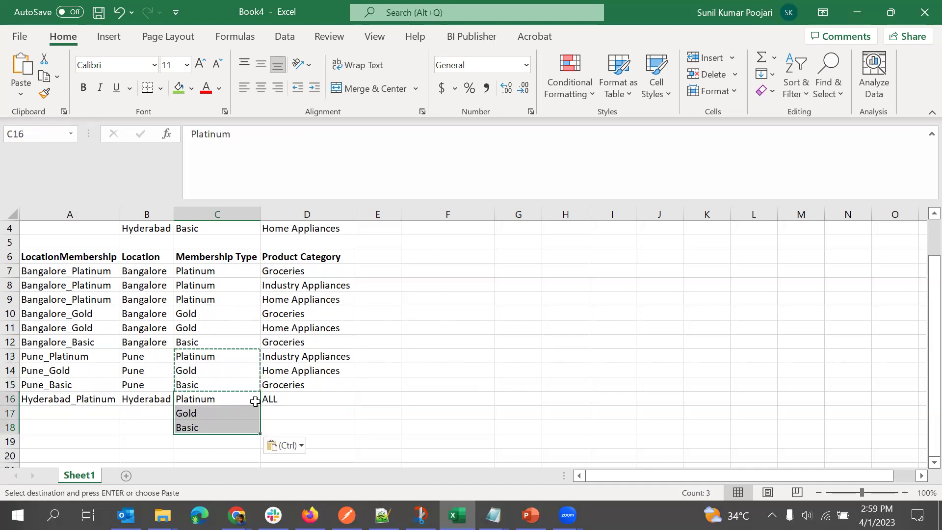
click(279, 399)
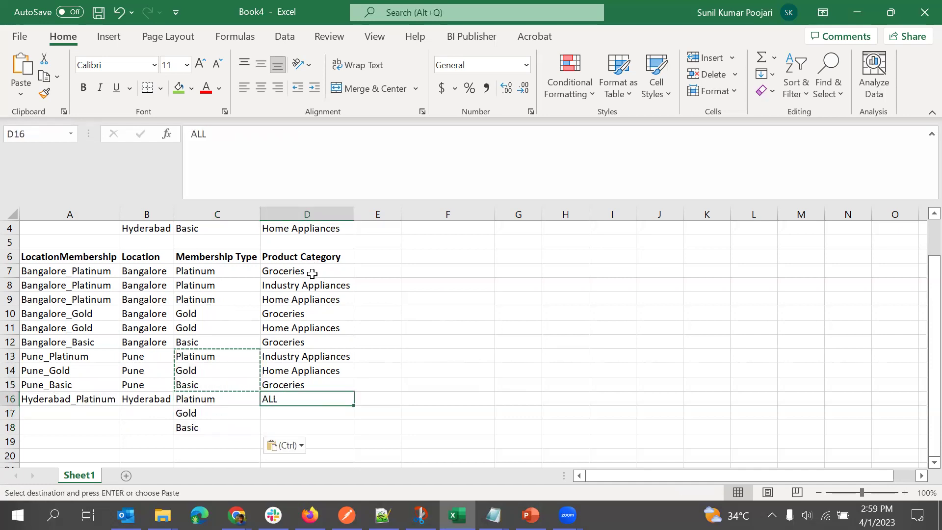
Step: Fill the Hyderabad location and the LocationMembership formula from row 16 down to row 18
click(164, 399)
drag(172, 406, 162, 427)
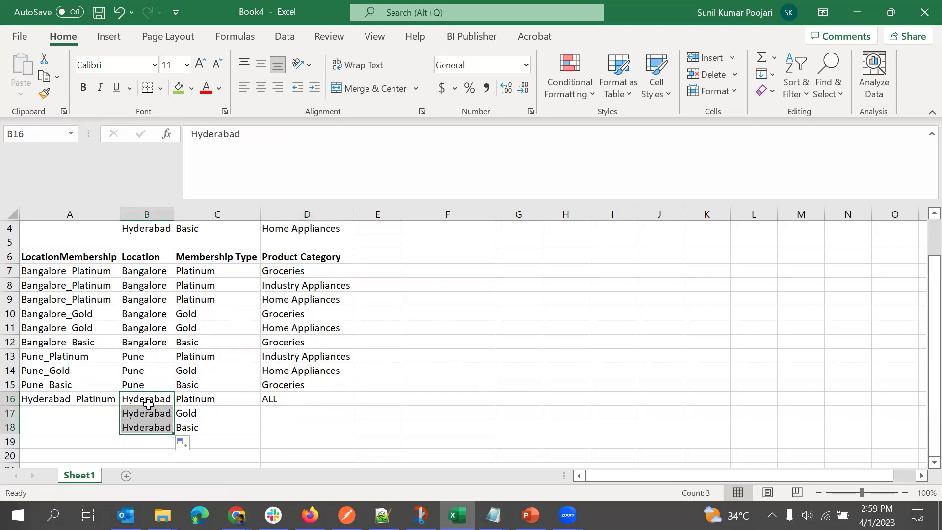
click(108, 398)
drag(119, 406, 130, 423)
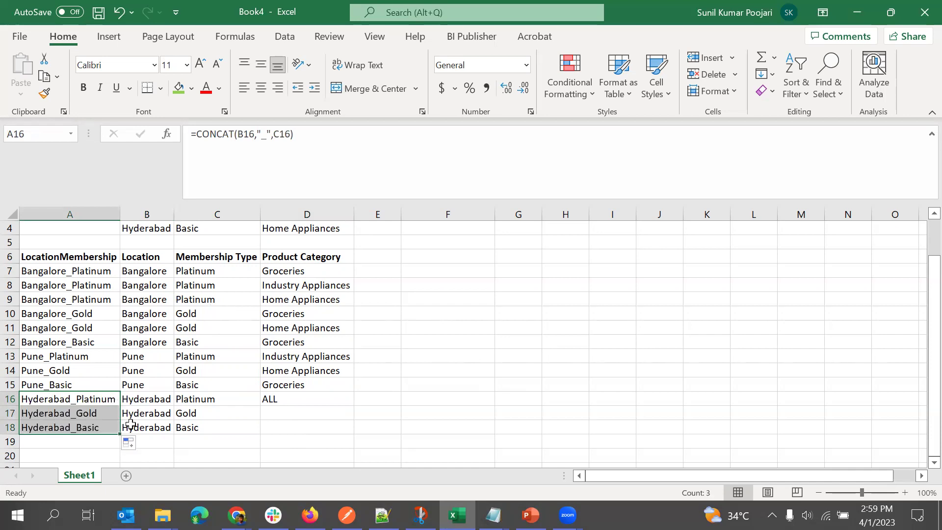
Step: Fill the product category ALL from D16 down to D18 for the remaining Hyderabad membership types
click(216, 427)
click(294, 400)
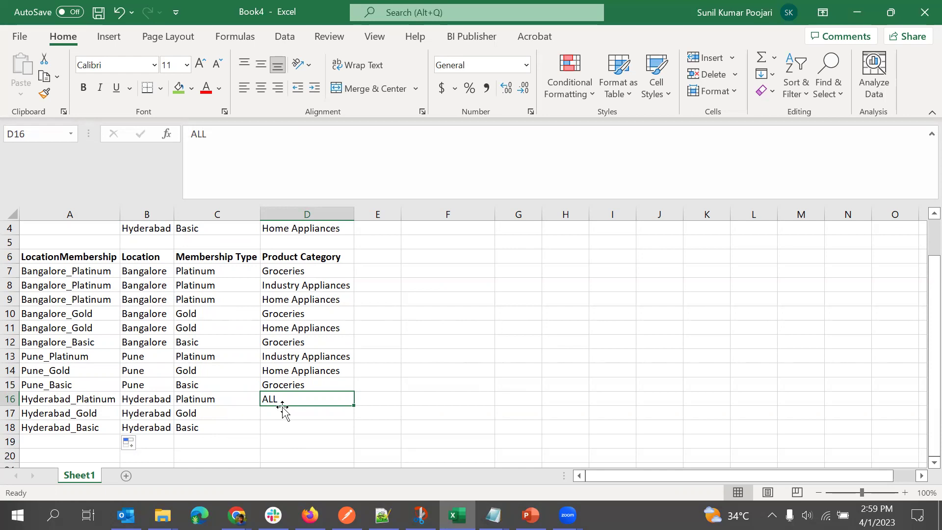
drag(353, 406, 323, 419)
key(Down)
key(Left)
key(Down)
click(224, 416)
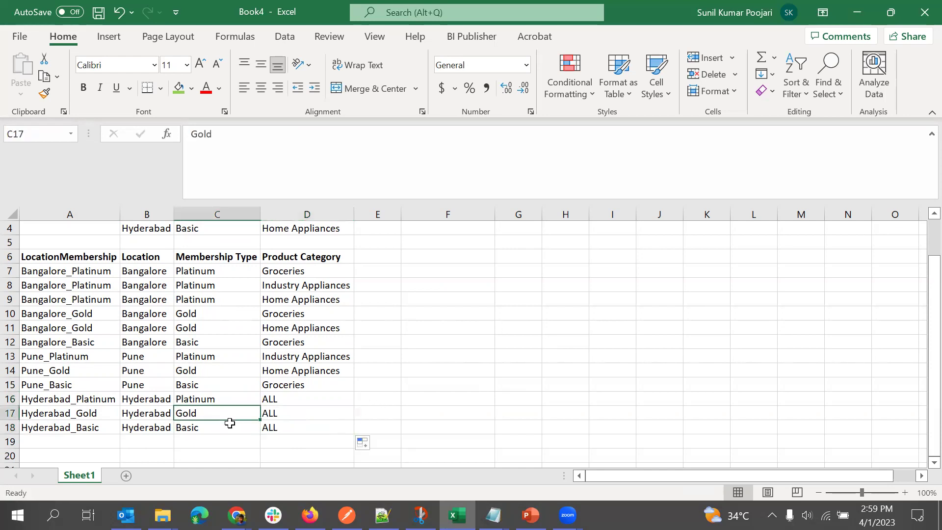
click(285, 408)
click(230, 417)
Step: Copy the LocationMembership entries in A7:A18 and paste them as values only starting at cell G9
drag(89, 275, 94, 313)
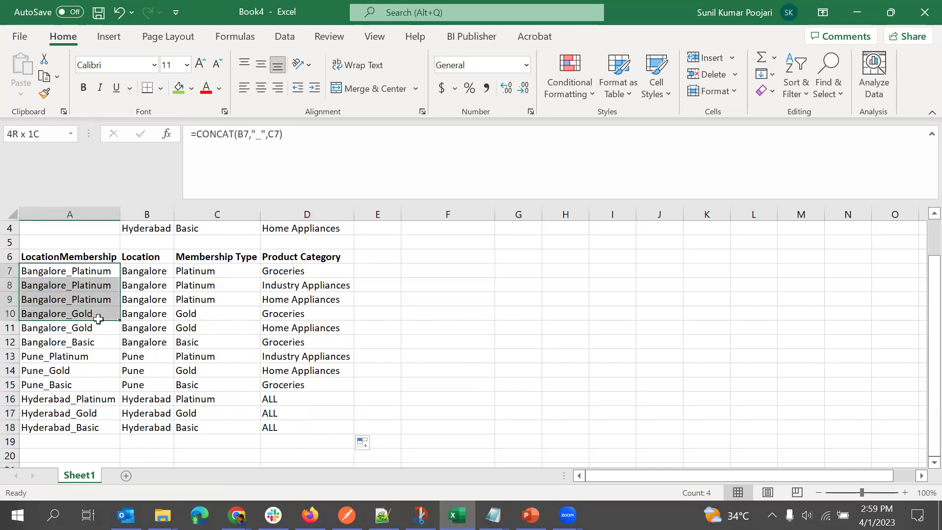
click(87, 257)
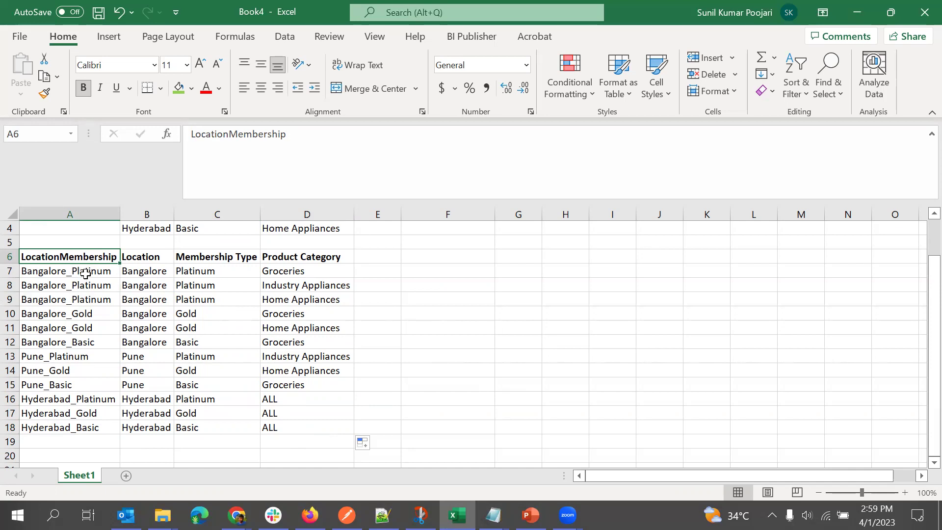
drag(87, 270, 98, 434)
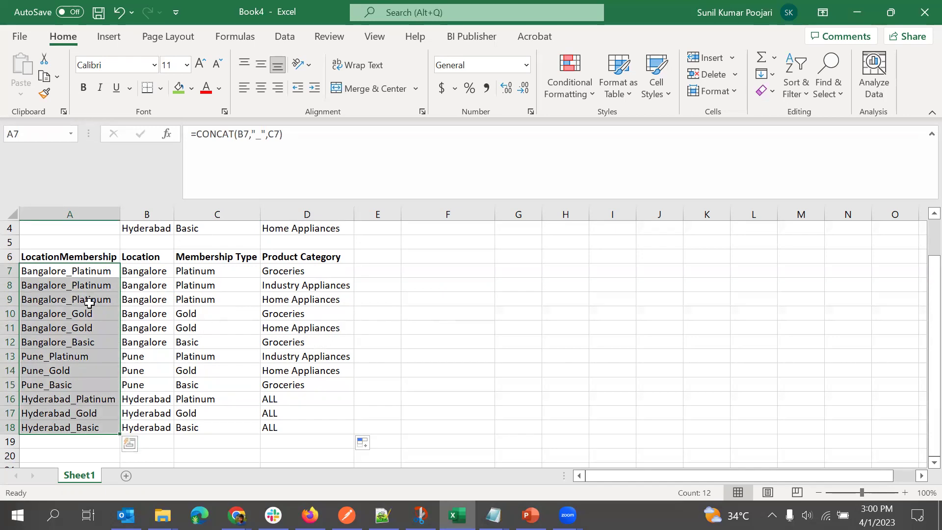
click(77, 312)
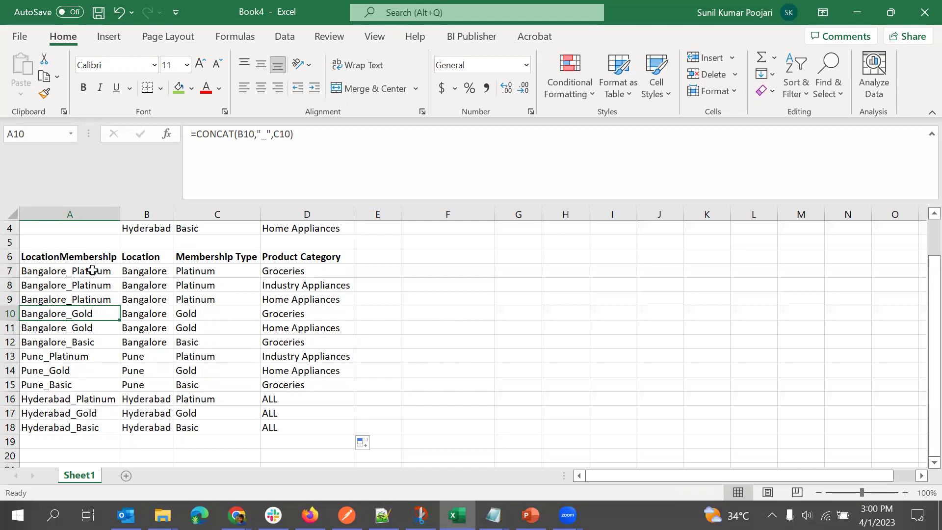
drag(92, 269, 97, 425)
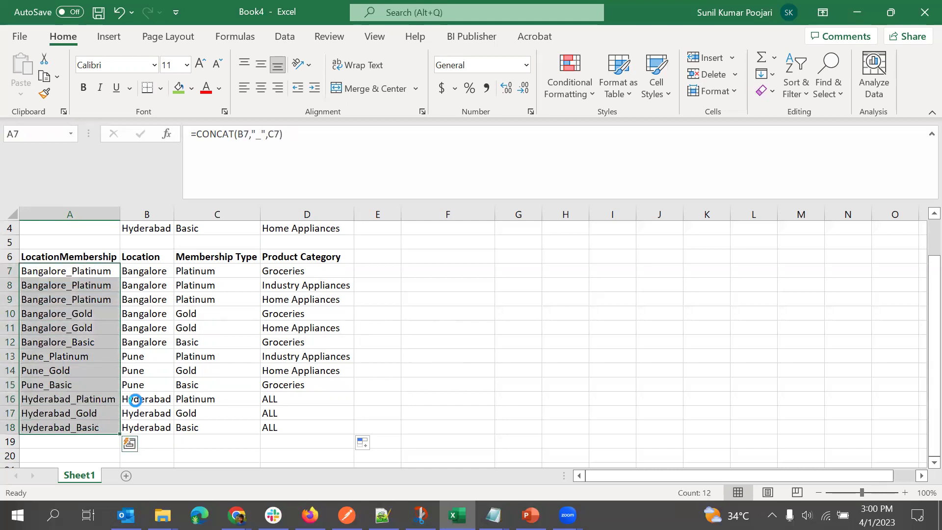
key(ctrl+c)
click(508, 300)
right_click(509, 300)
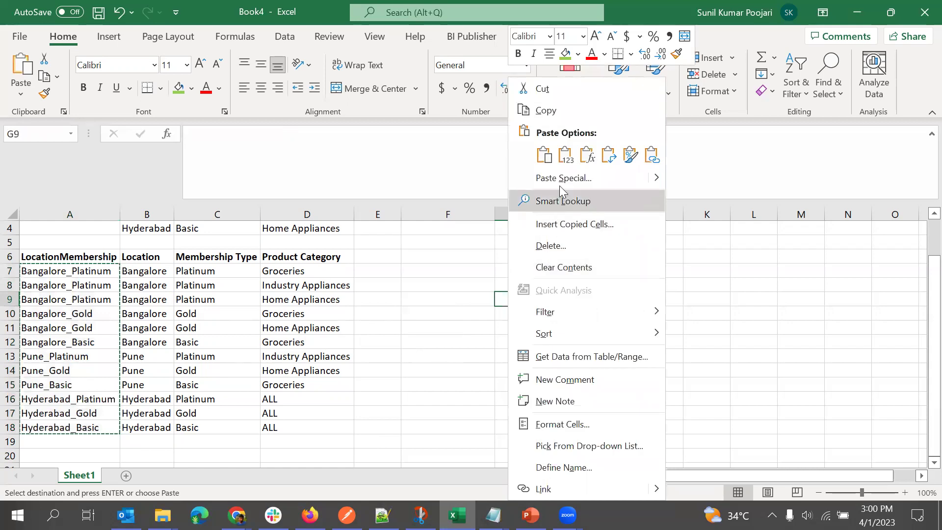
click(565, 155)
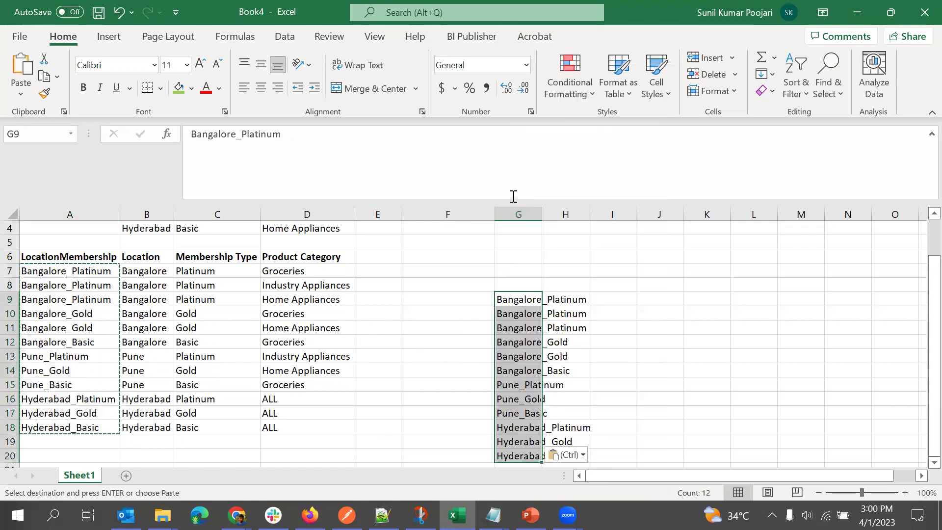
Step: Remove the duplicate values from the pasted LocationMembership list in column G
drag(518, 228, 518, 456)
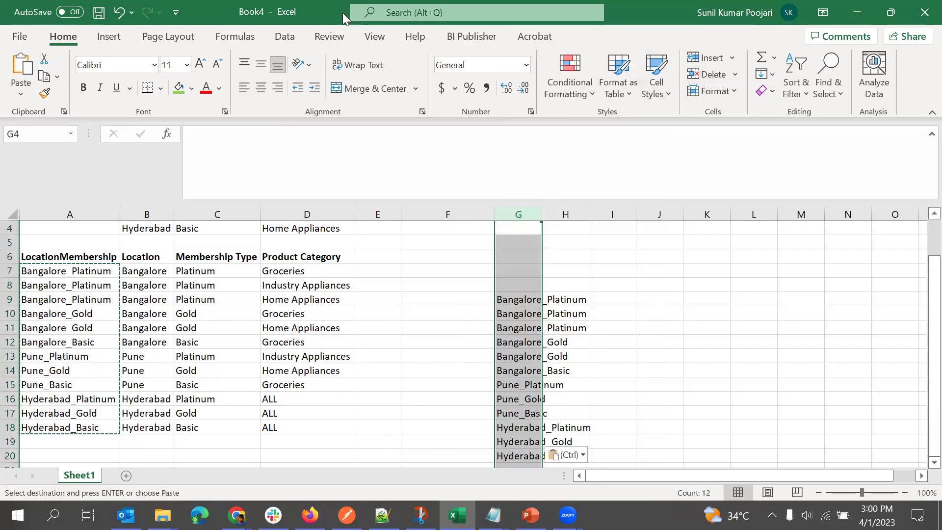
click(285, 37)
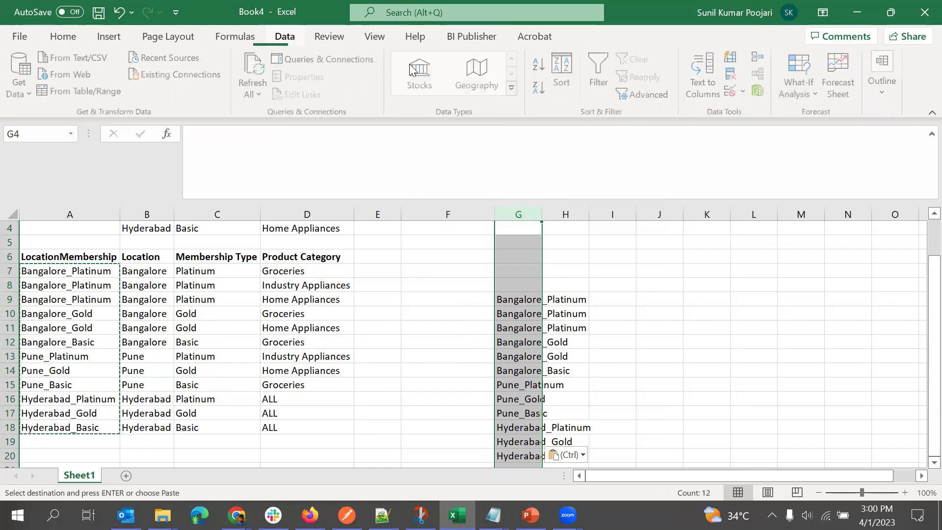
click(733, 75)
click(421, 331)
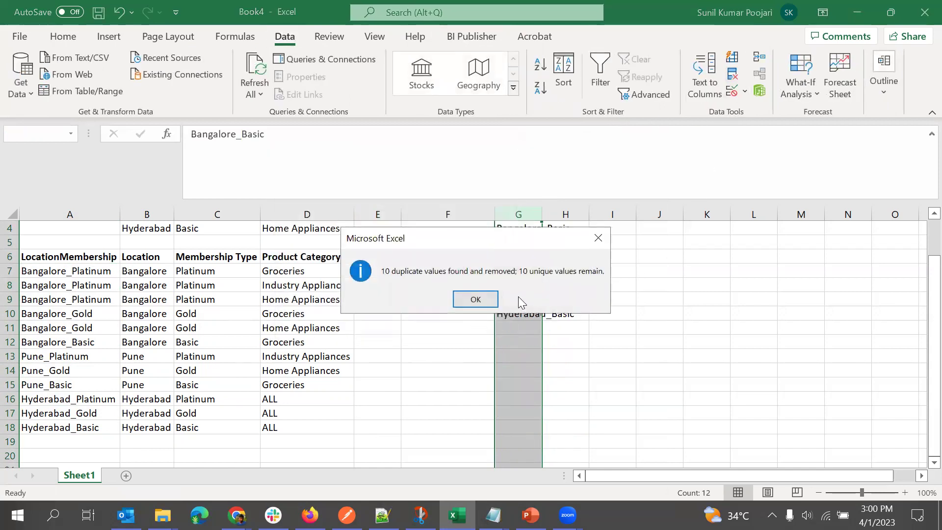
click(478, 299)
scroll(519, 343, up, 1)
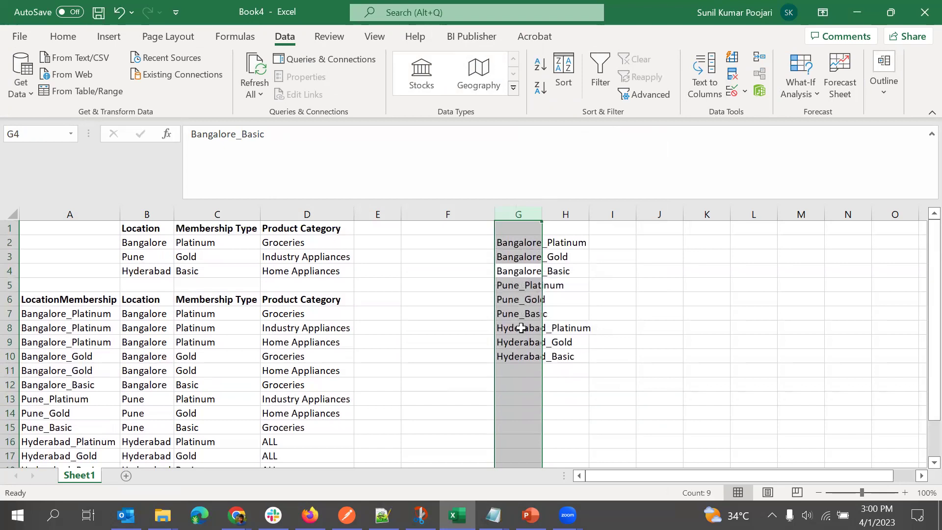
click(395, 318)
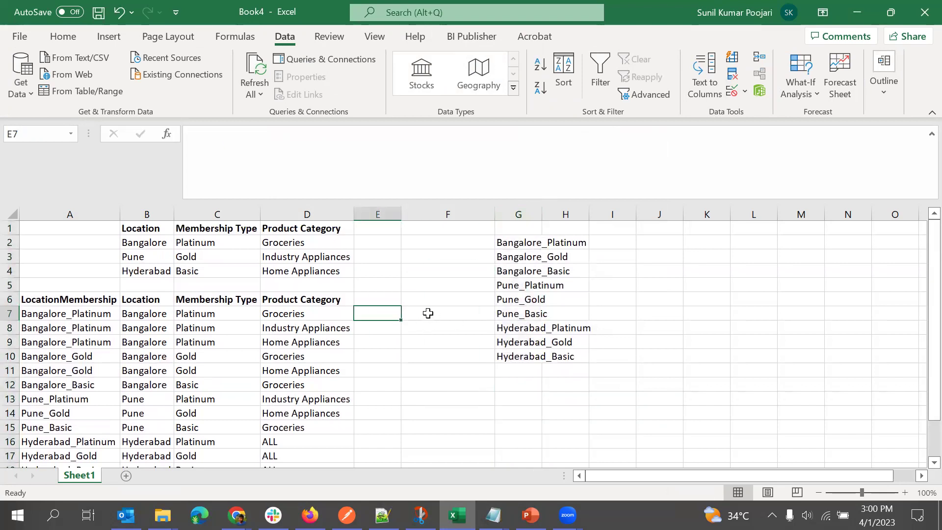
Step: Review the LocationMembership combinations in A7:A15 against their location, membership type and product category values
scroll(433, 301, down, 1)
scroll(423, 311, up, 1)
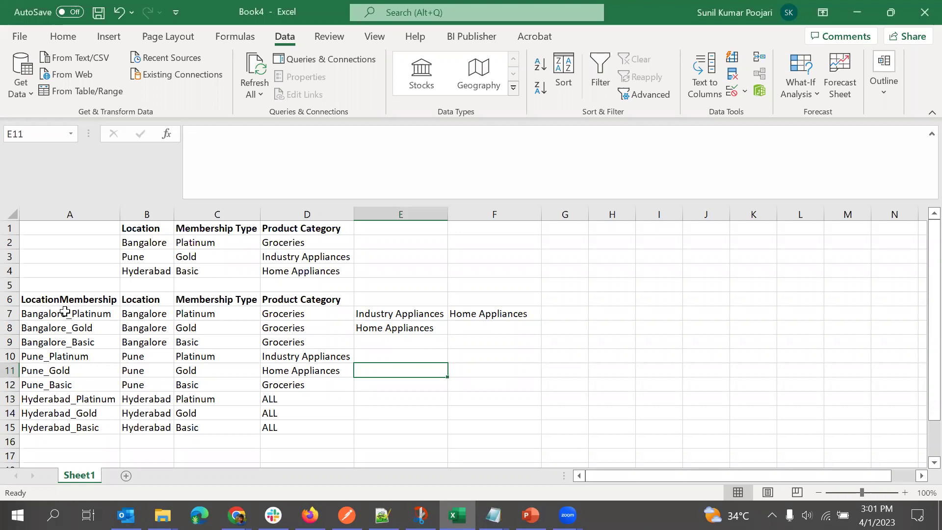
click(67, 313)
click(87, 339)
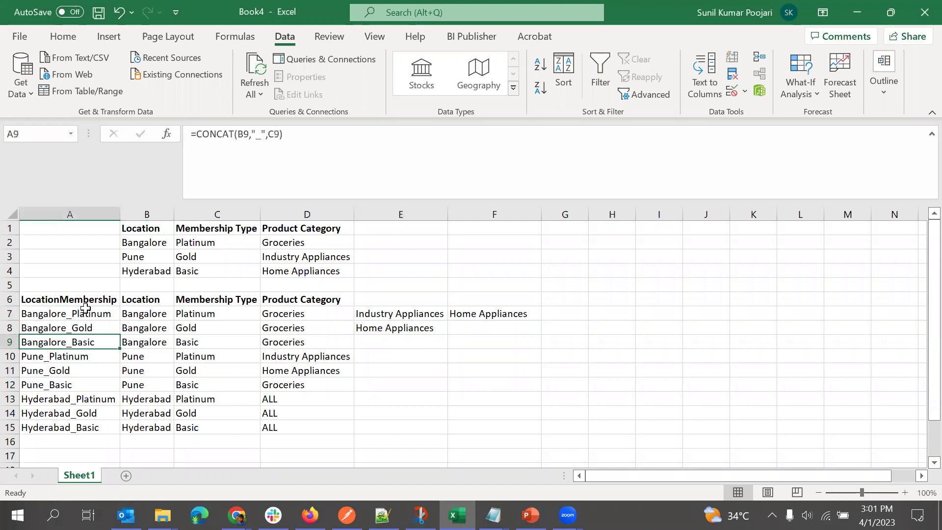
drag(85, 309, 99, 425)
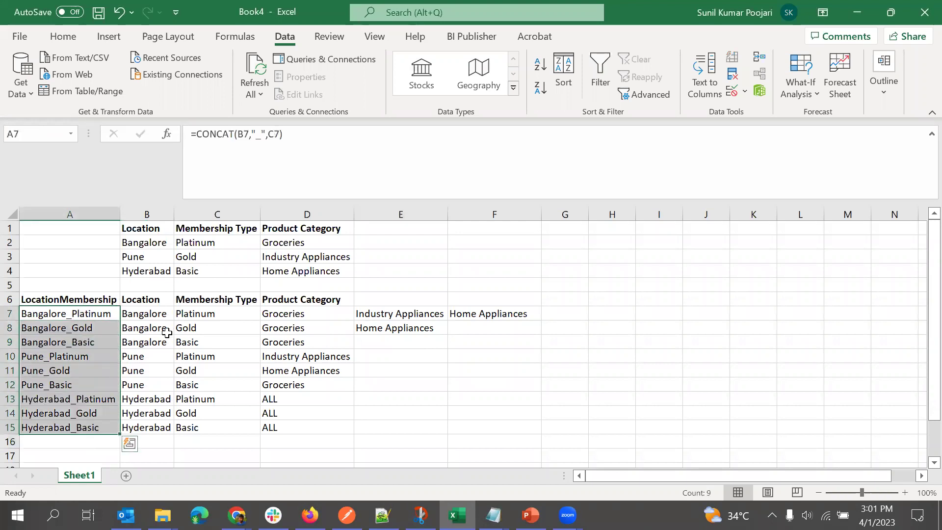
click(180, 347)
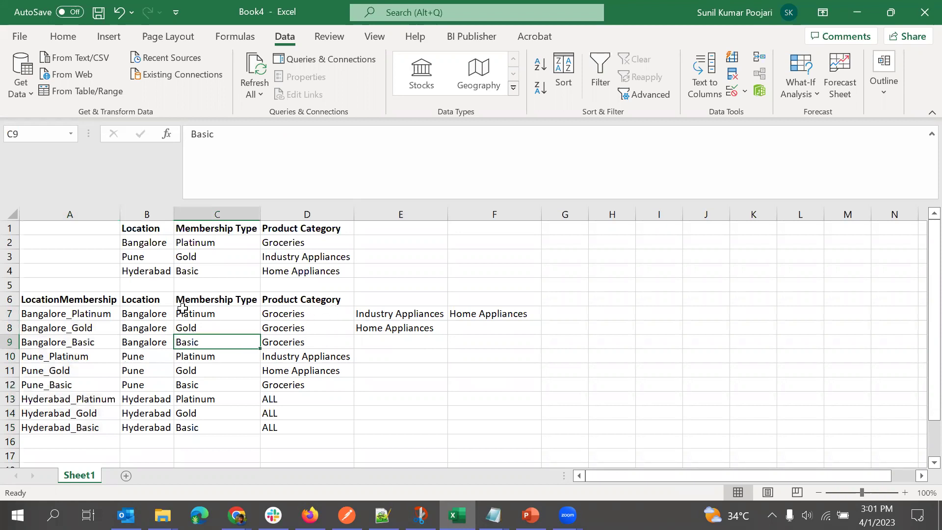
drag(143, 310, 230, 313)
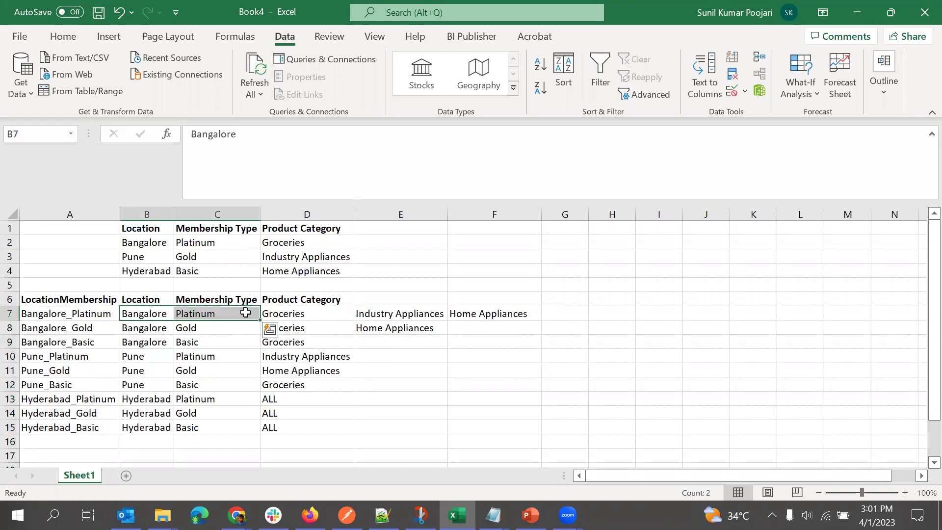
drag(290, 314, 484, 316)
Step: Merge and center the Product Category header across D6:F6
drag(308, 295, 485, 299)
click(63, 36)
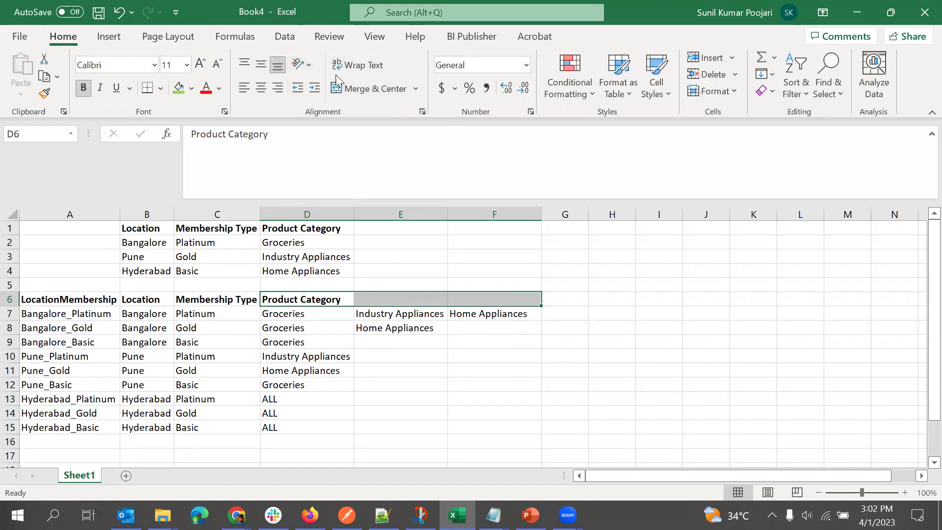
click(363, 91)
click(482, 341)
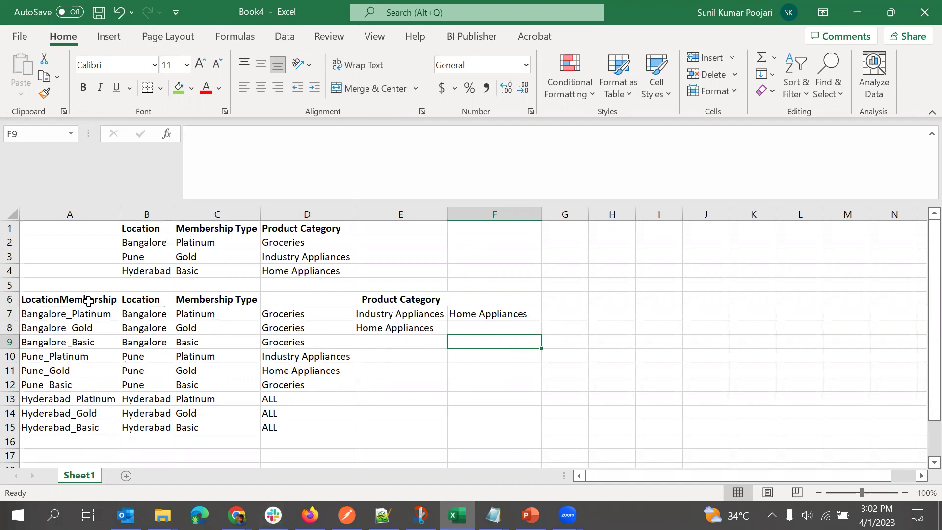
Step: Copy the LocationMembership column, including its header, from A6:A15
drag(87, 298, 90, 428)
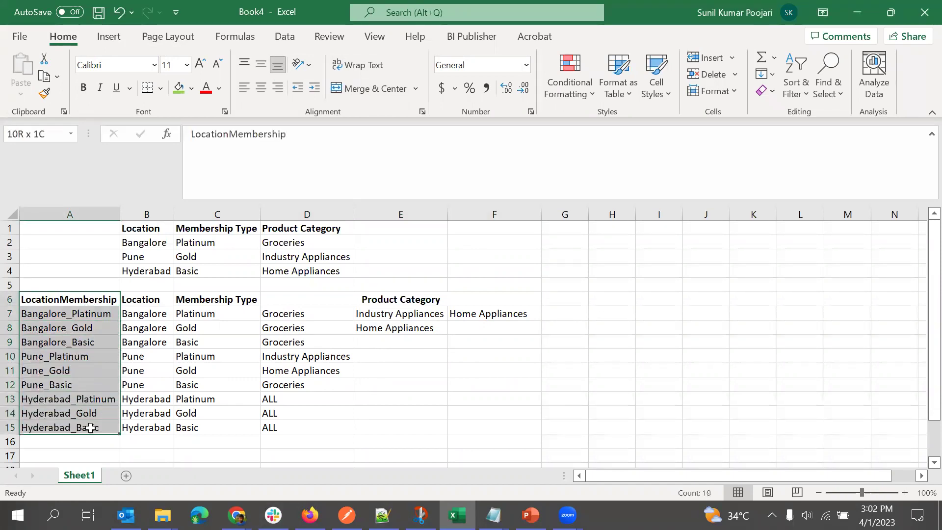
key(ctrl+c)
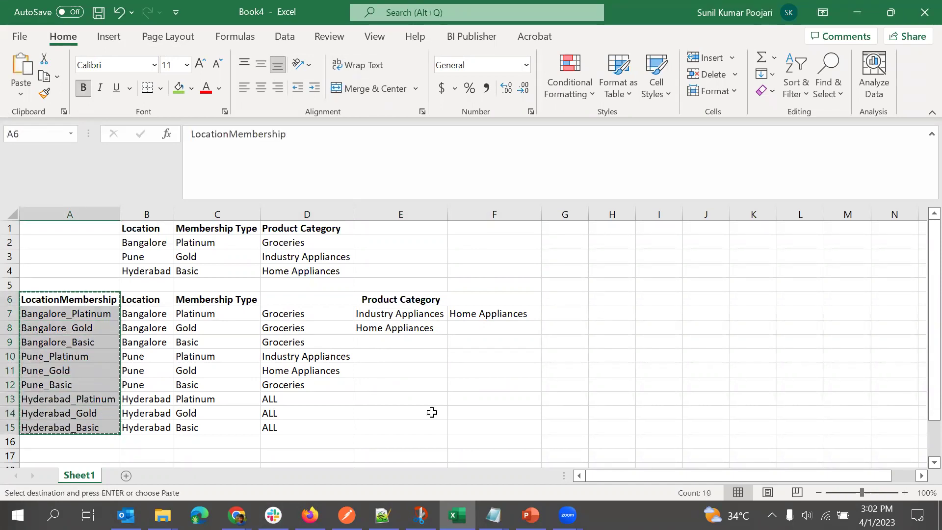
click(393, 351)
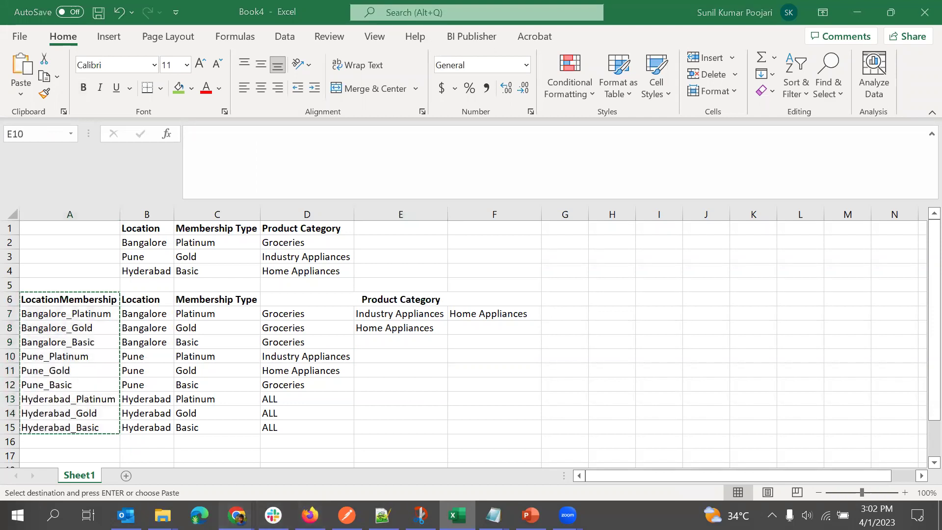
Step: Switch to Chrome, cancel editing of the Campus Tour event and open Application Composer
mouse_move(237, 515)
click(357, 452)
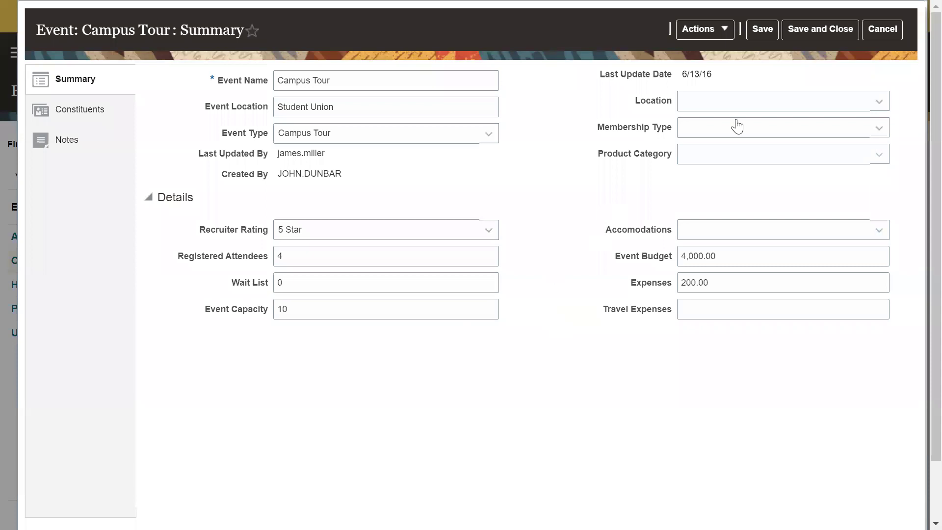
click(888, 33)
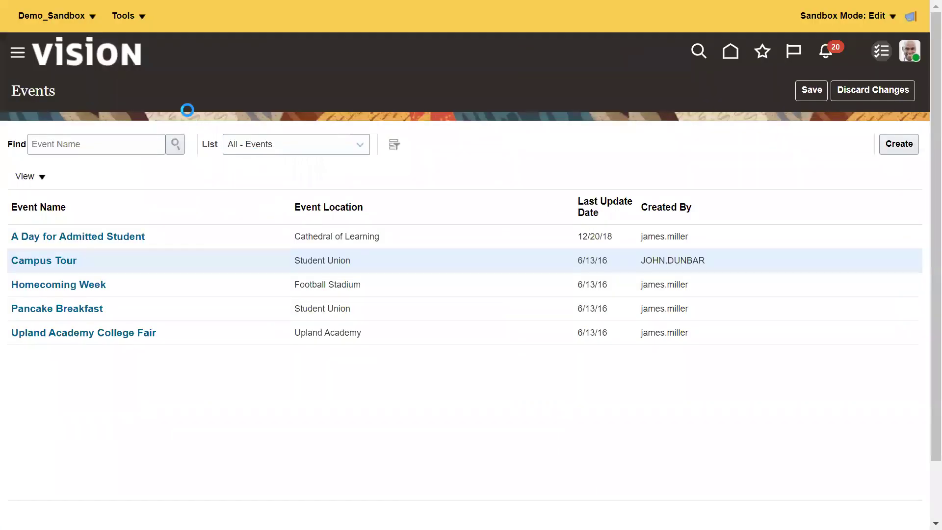
click(126, 15)
click(142, 39)
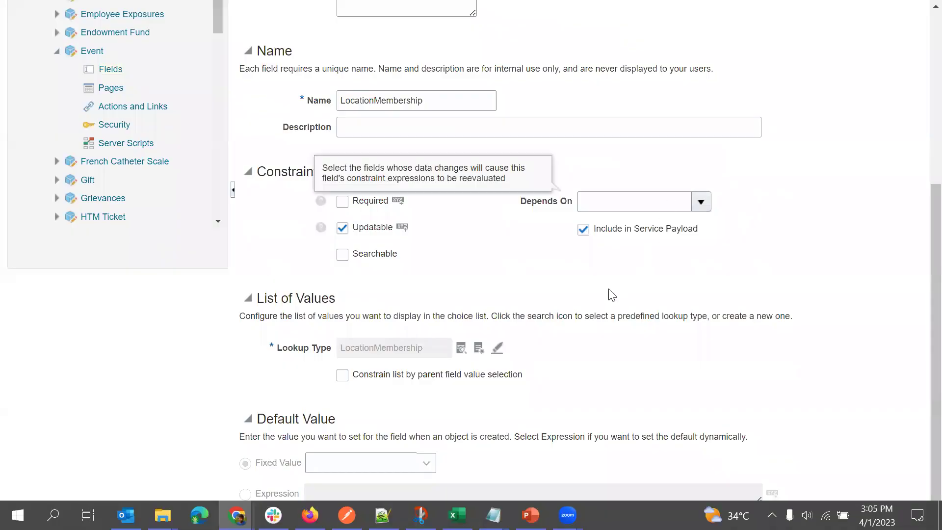
Step: Open the LocationMembership lookup type from the new field, check its lookup codes and save it
scroll(595, 301, up, 5)
scroll(432, 207, down, 5)
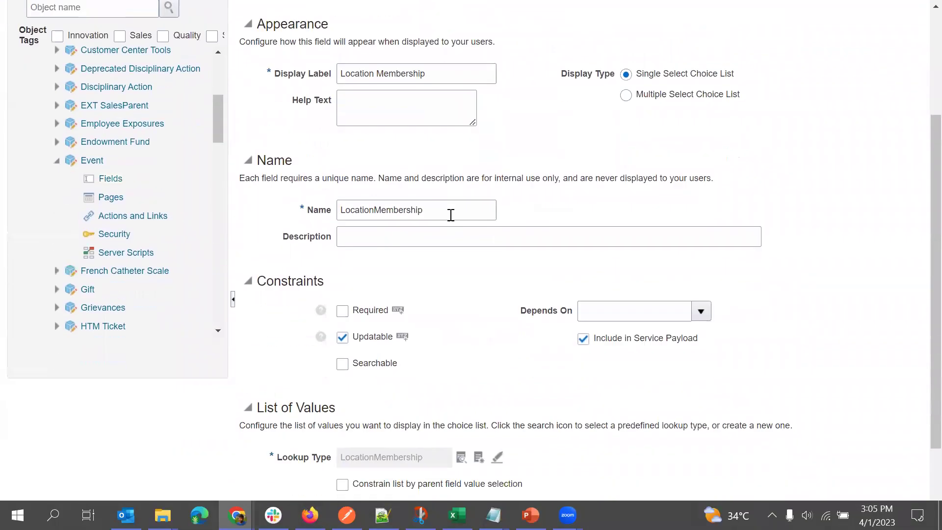
click(496, 349)
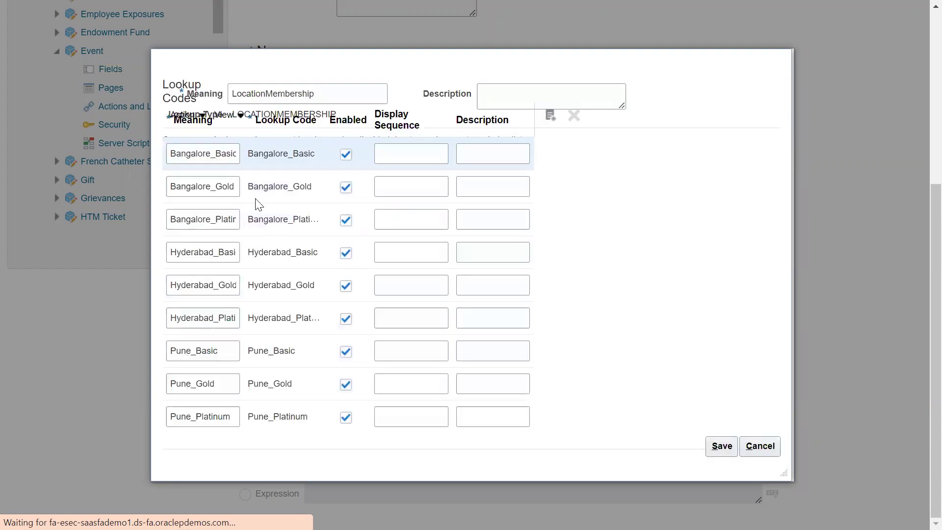
scroll(283, 323, down, 3)
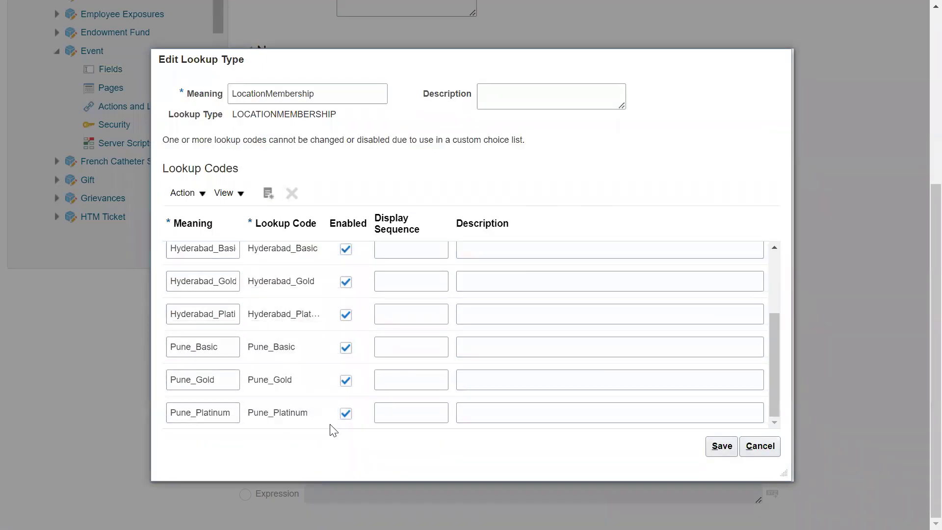
scroll(283, 299, up, 5)
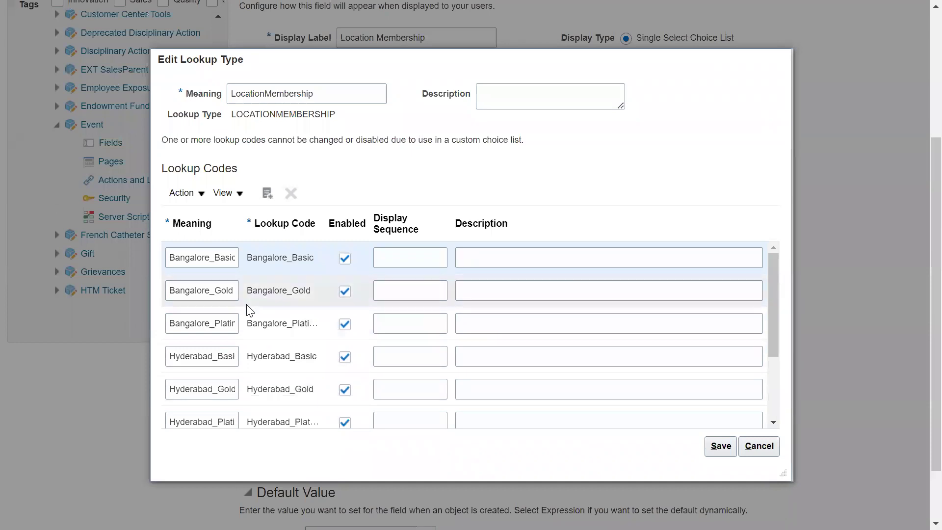
click(721, 446)
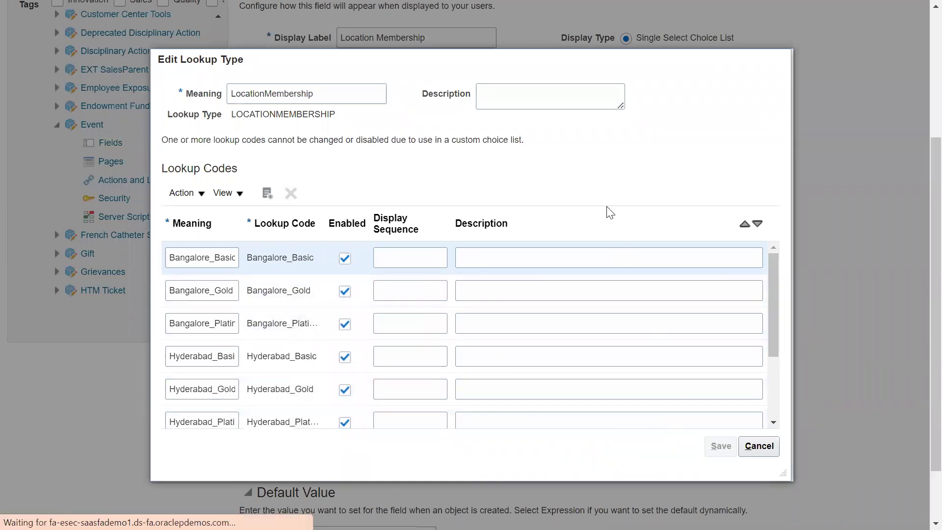
Step: Save and close the Location Membership fixed choice list field on the Event object
scroll(648, 179, up, 4)
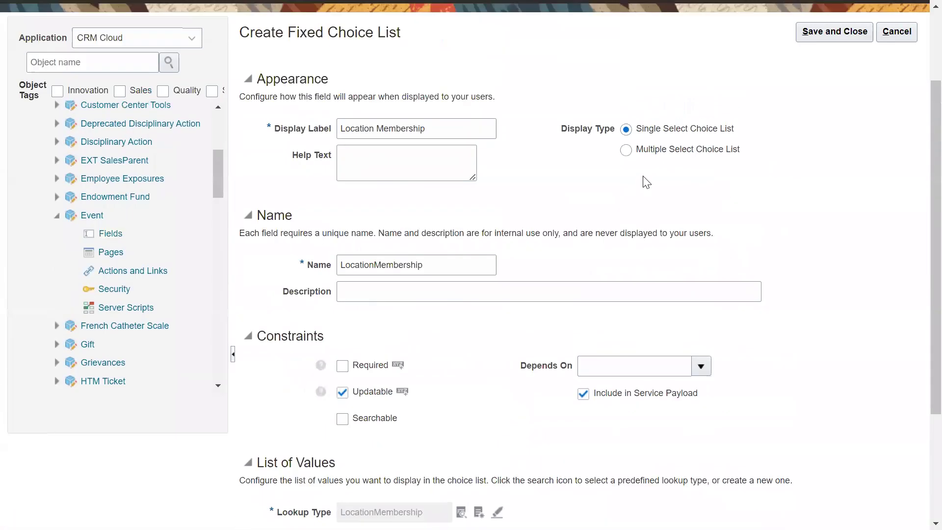
scroll(617, 238, down, 6)
scroll(618, 239, up, 5)
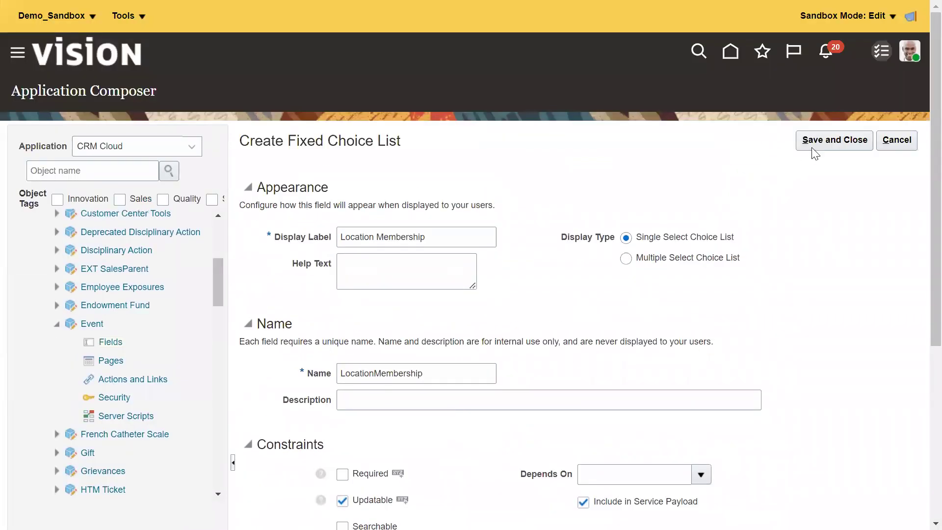
click(834, 140)
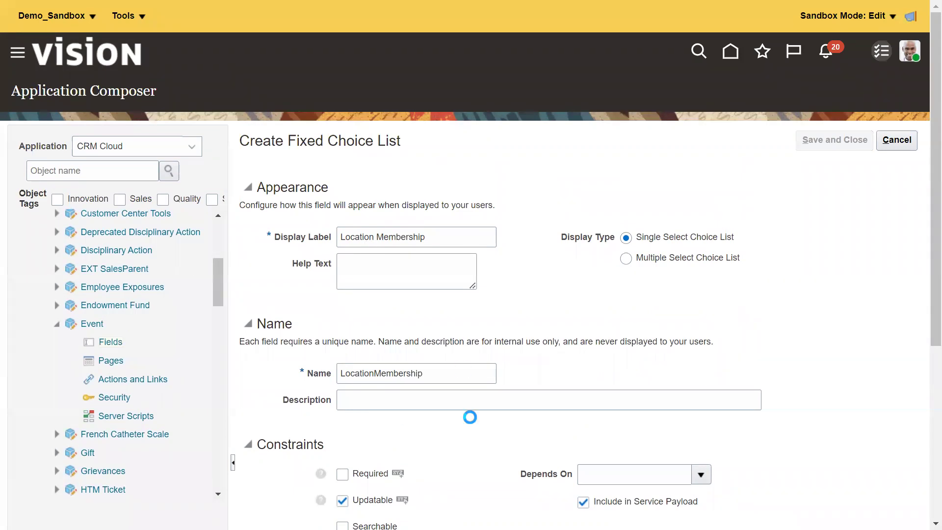
scroll(530, 241, down, 5)
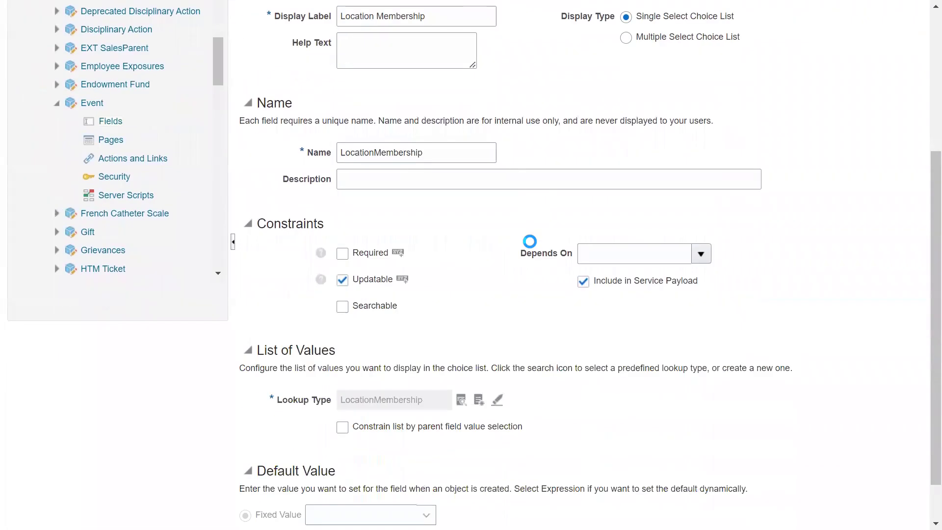
scroll(520, 265, down, 1)
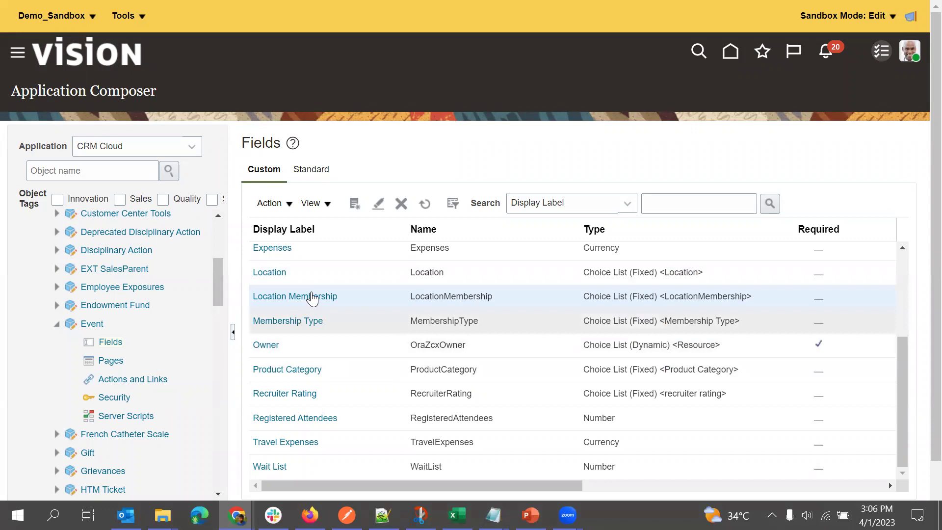
Step: Constrain the Event object's Product Category field by parent field value, with Location Membership as the parent choice list
click(286, 371)
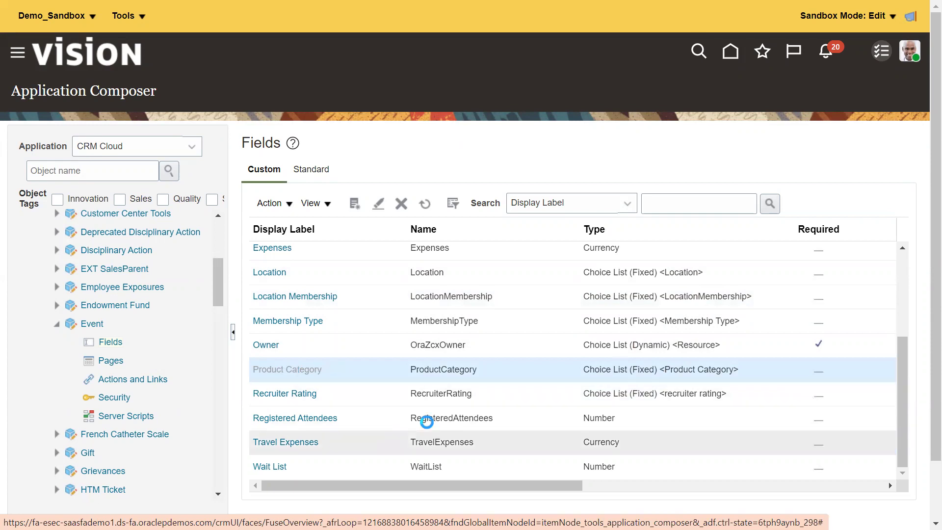
scroll(351, 386, down, 5)
click(343, 375)
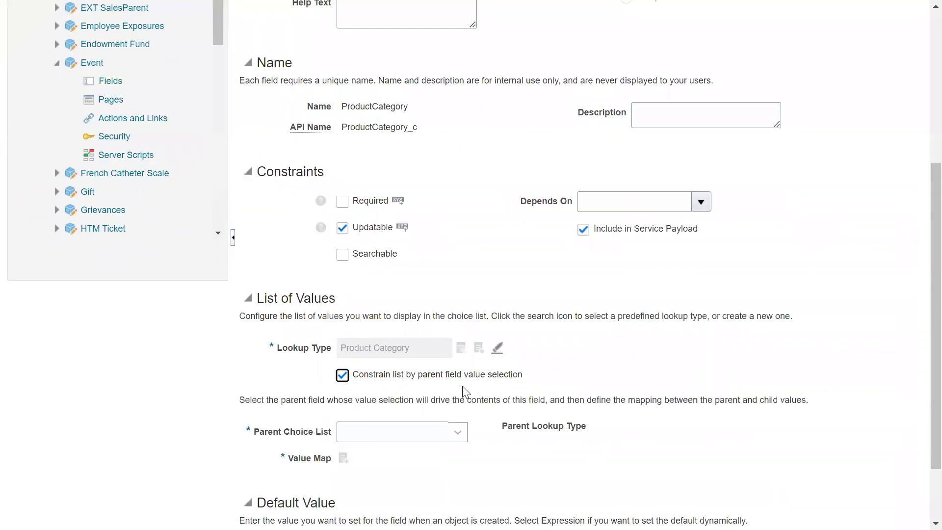
scroll(443, 392, down, 2)
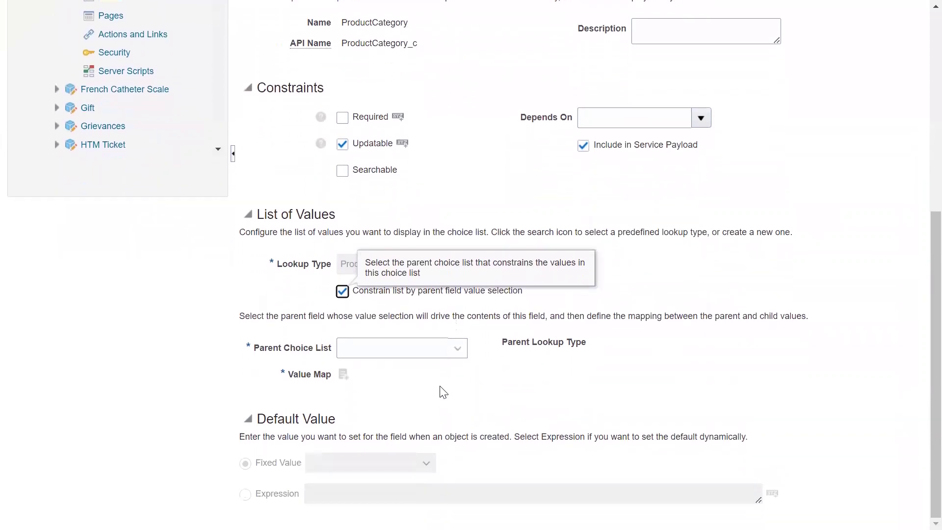
click(393, 351)
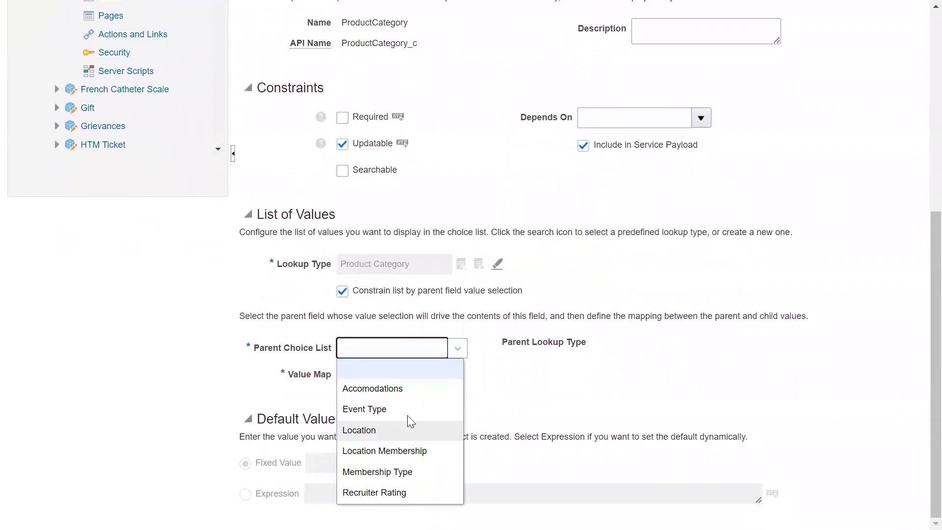
key(Down)
key(Return)
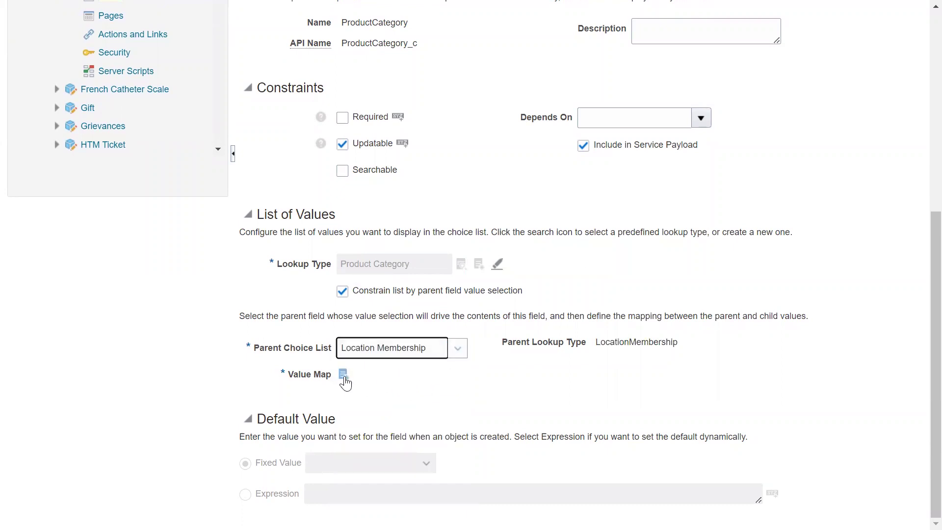
Step: Create the value map from LocationMembership to Product Category values, assigning Groceries to Pune_Basic, and confirm the mapping
click(344, 375)
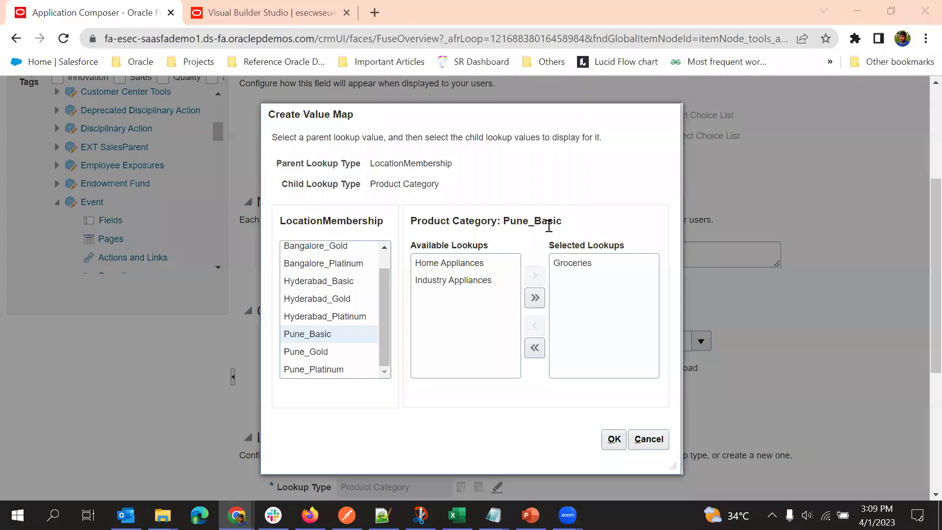
click(925, 38)
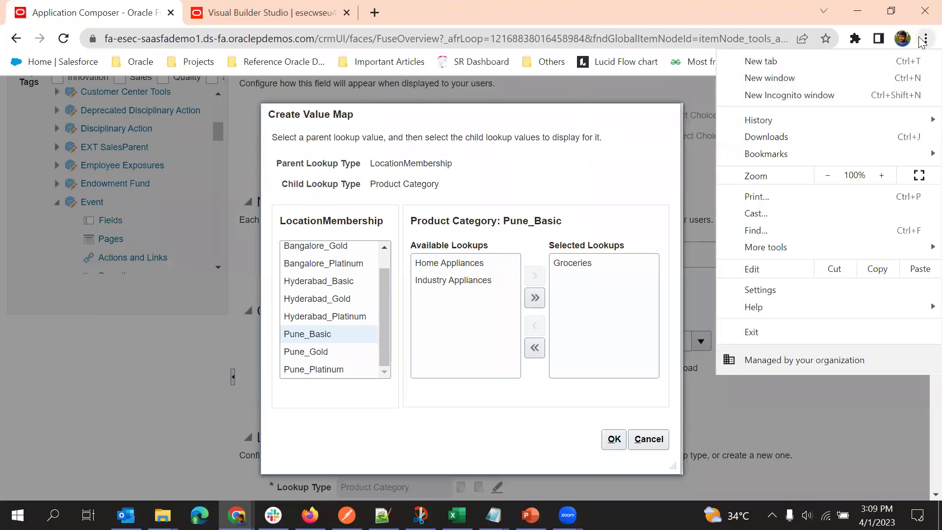
click(478, 242)
scroll(540, 320, down, 3)
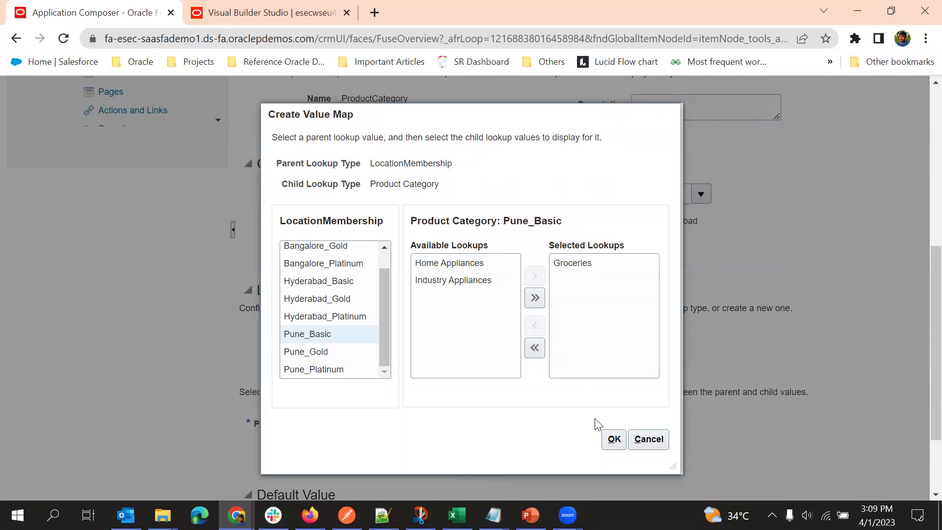
click(614, 438)
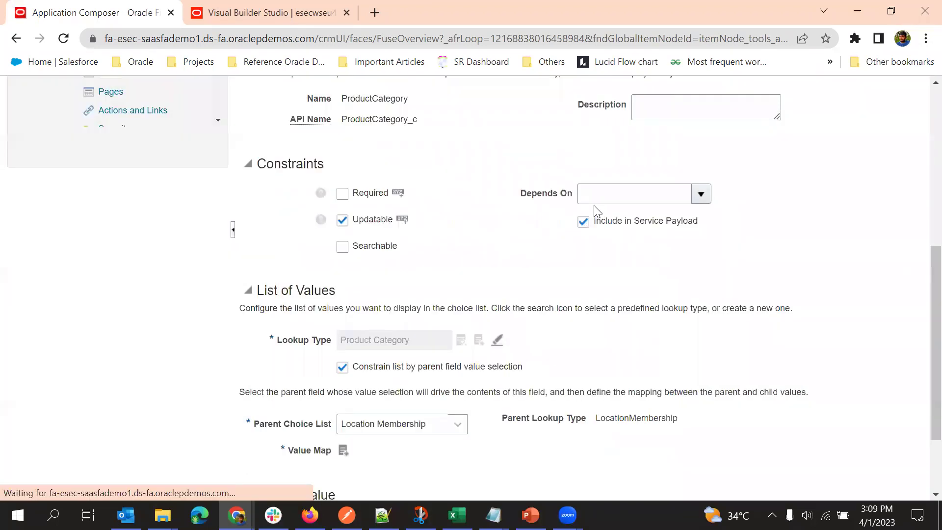
Step: Save and close the Product Category fixed choice list field, with the browser shown in full screen
scroll(594, 205, up, 10)
click(837, 214)
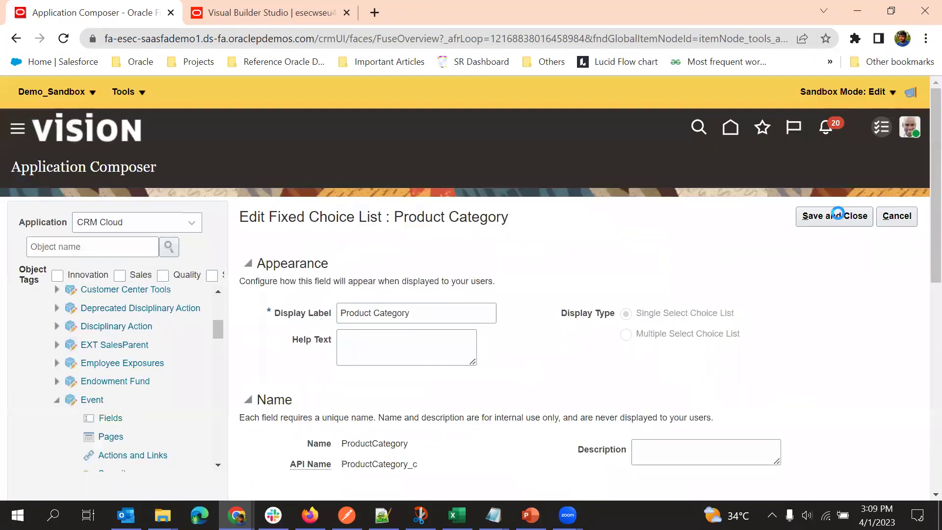
scroll(834, 201, up, 10)
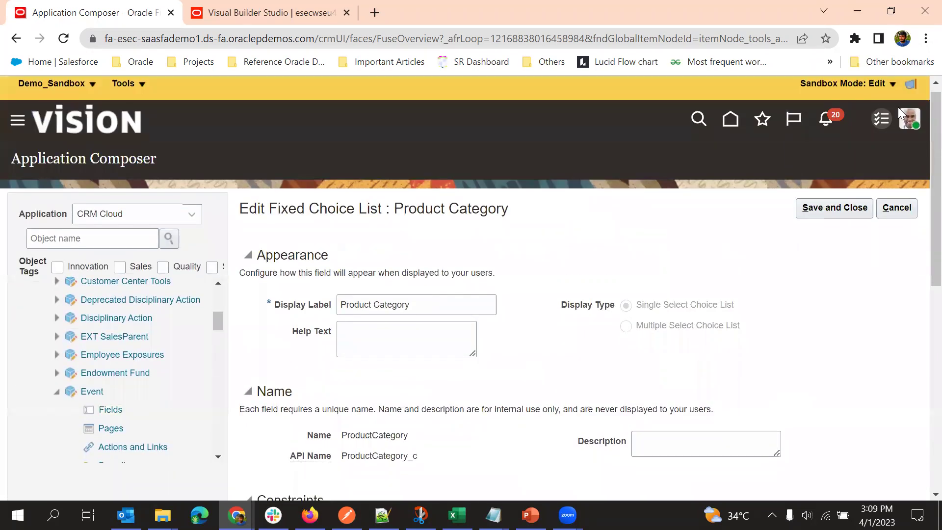
click(926, 39)
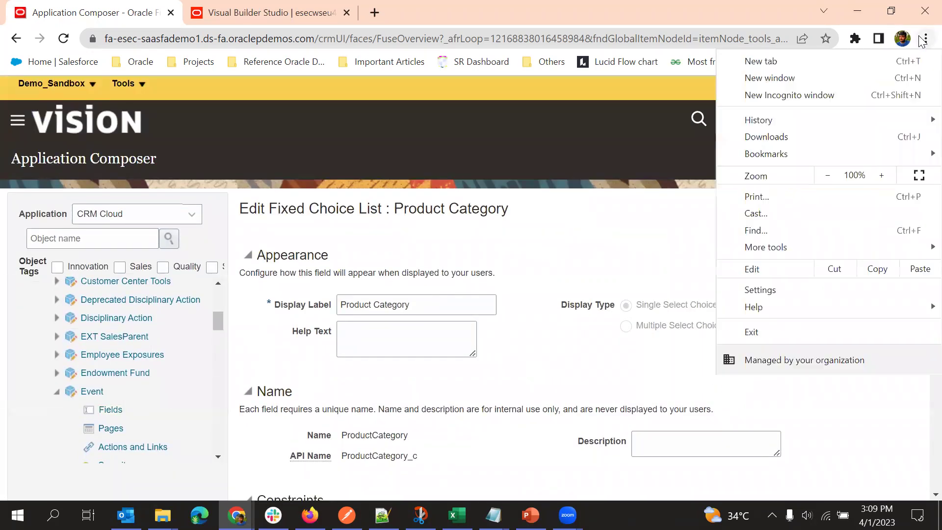
click(917, 179)
click(816, 140)
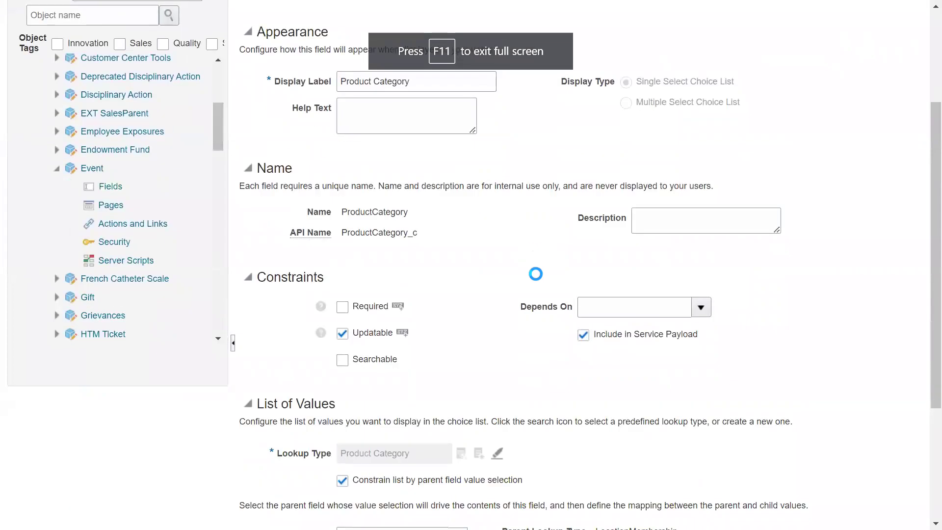
scroll(533, 272, up, 3)
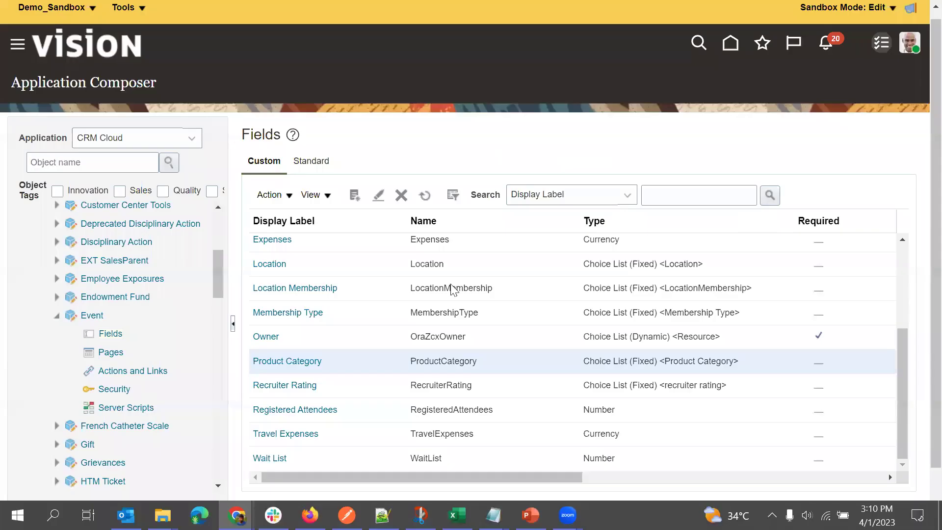
Step: Open the Event object's Fundraiser Layout details page and start editing its Summary subtab
click(112, 353)
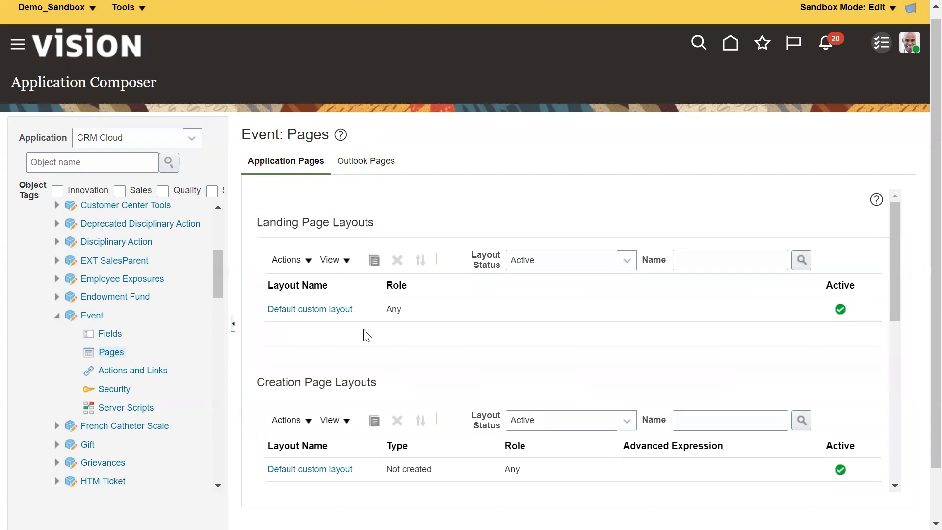
scroll(364, 336, down, 3)
scroll(364, 353, down, 3)
click(319, 332)
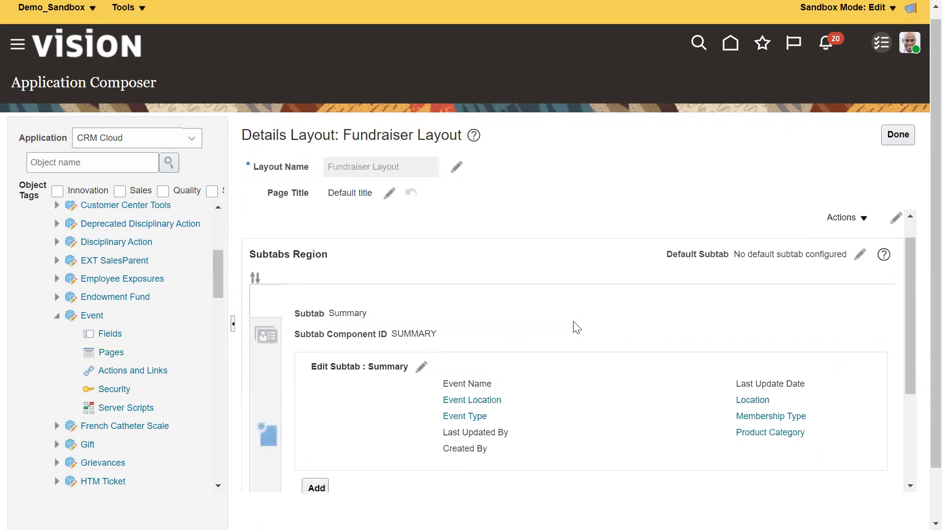
scroll(548, 343, down, 3)
click(421, 323)
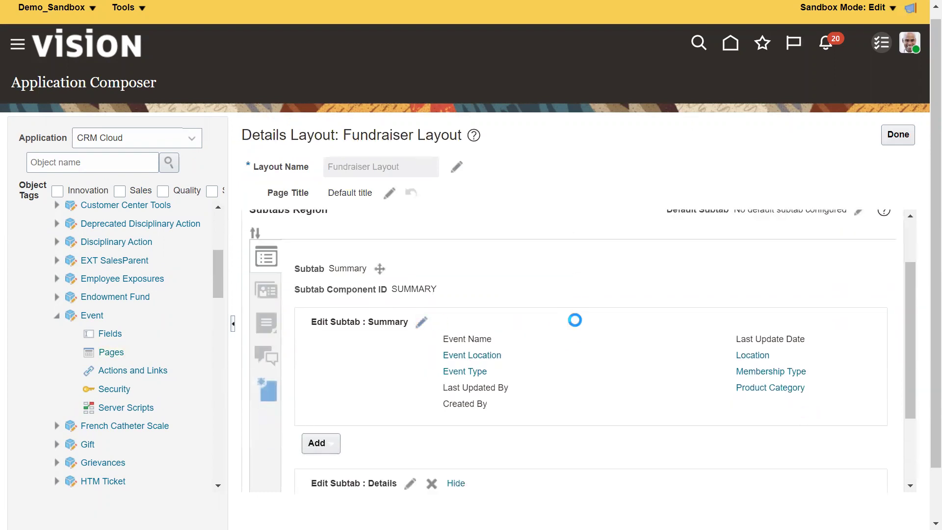
Step: Add Location Membership to the summary's selected fields directly above Product Category, and save and close the form
scroll(363, 342, down, 3)
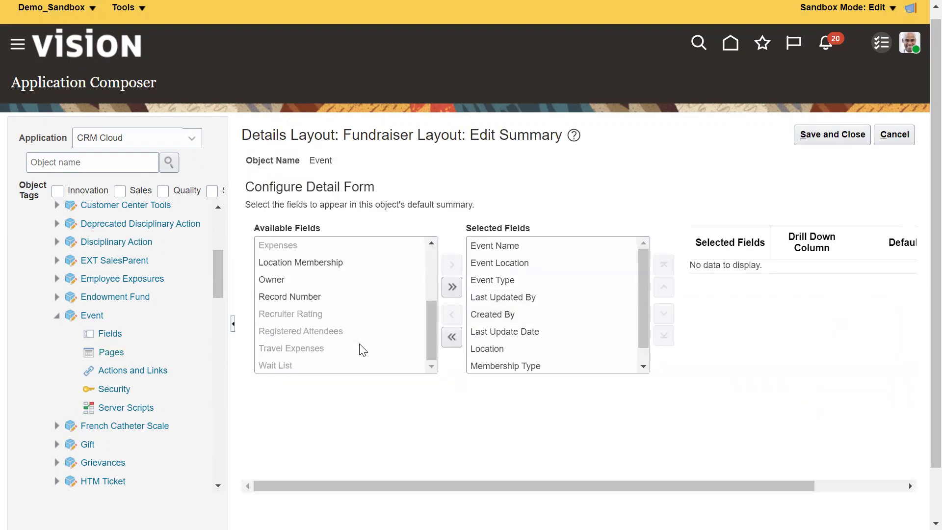
double_click(346, 264)
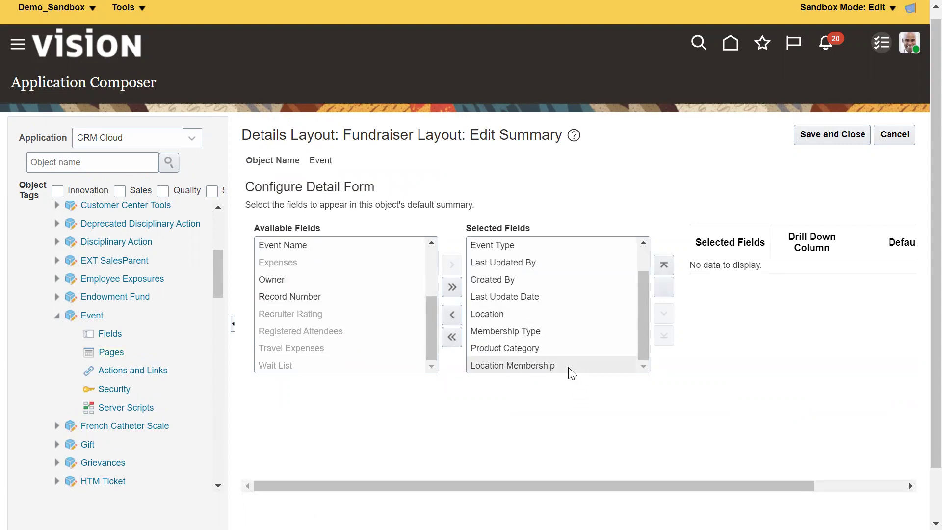
double_click(664, 287)
click(671, 313)
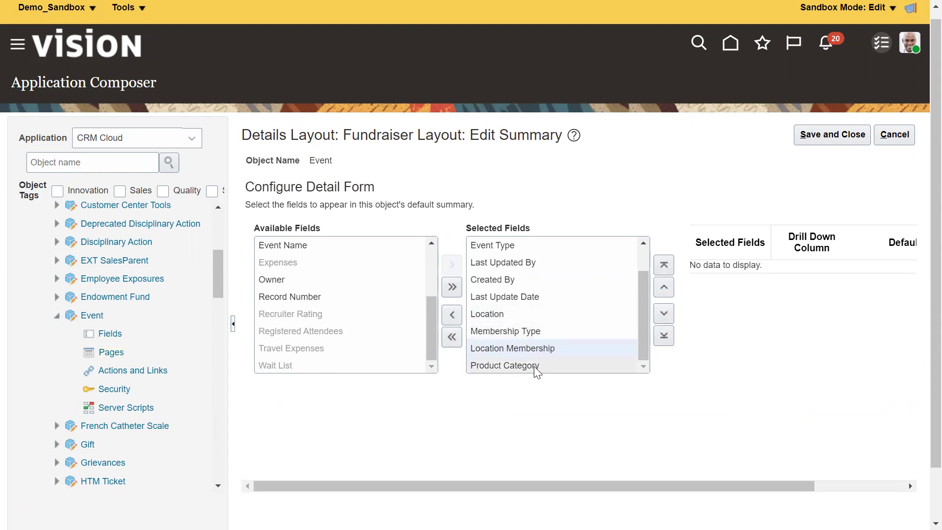
click(817, 135)
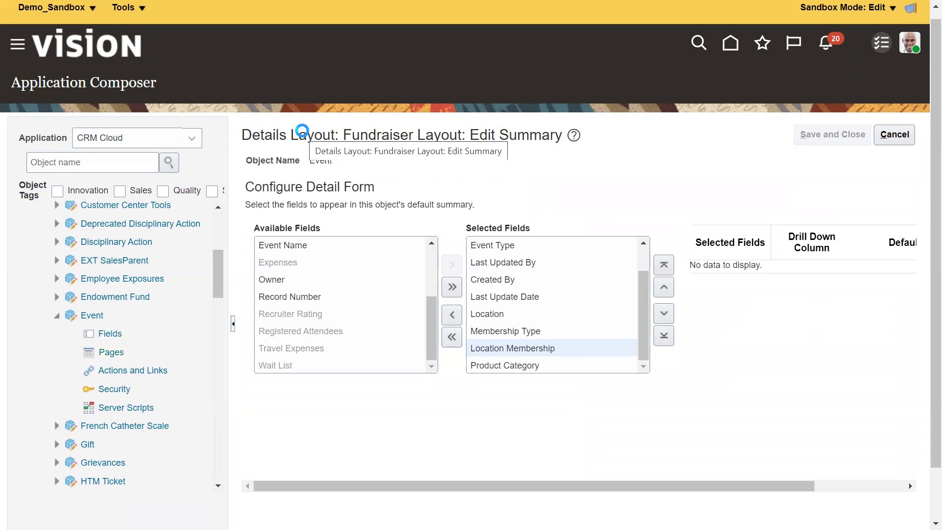
Step: Go to the Events list and open the Campus Tour event
click(17, 45)
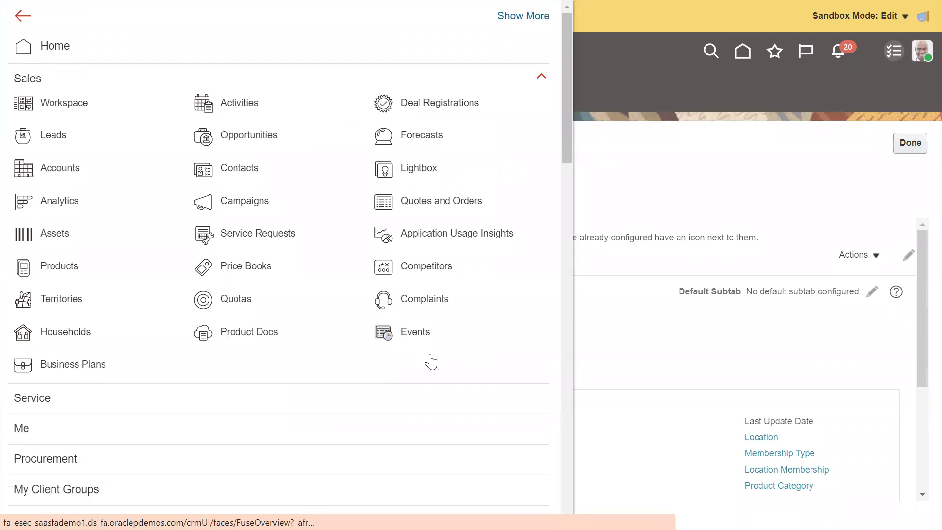
click(415, 334)
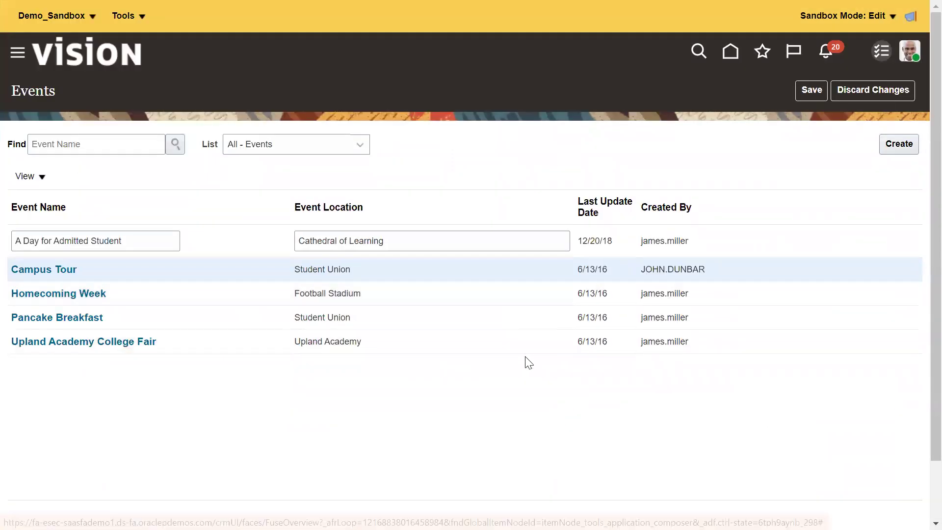
click(59, 270)
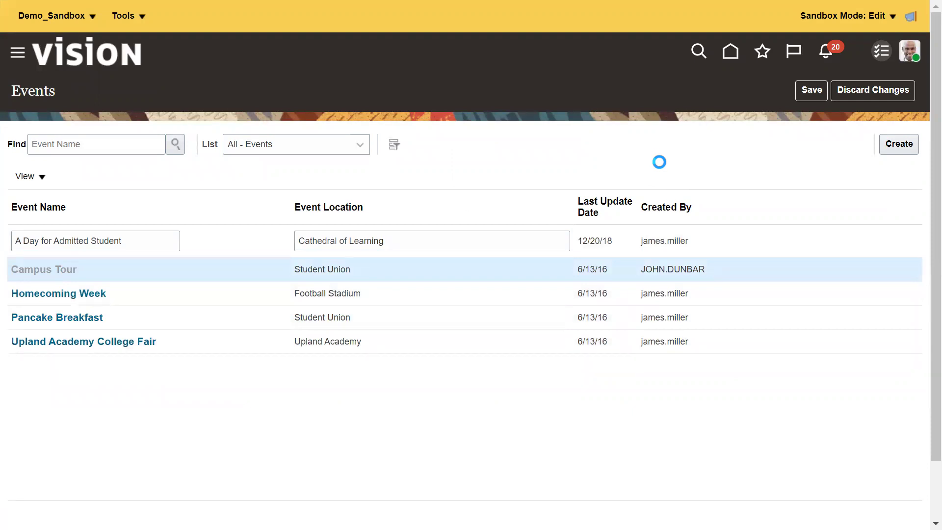
click(54, 262)
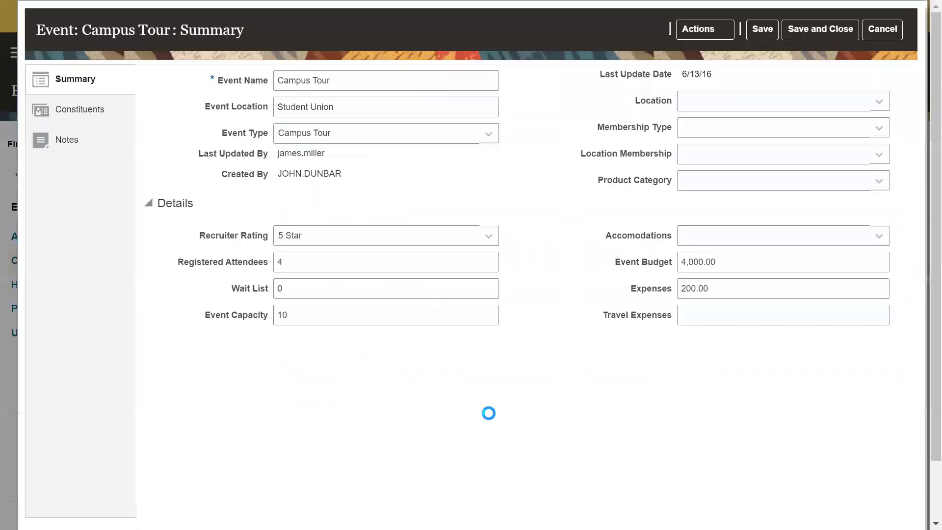
Step: Set the Campus Tour event's Location to Bangalore and its Membership Type to Basic
click(715, 99)
click(728, 120)
click(635, 129)
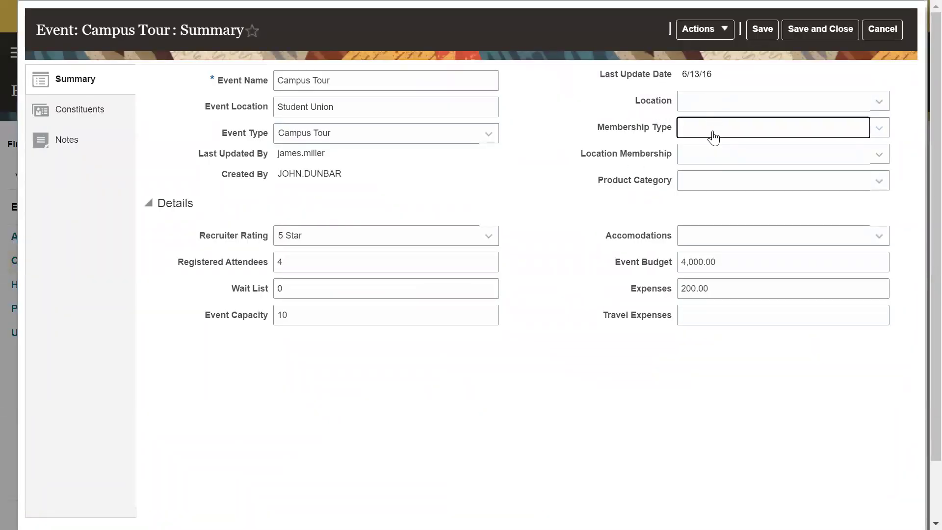
click(693, 101)
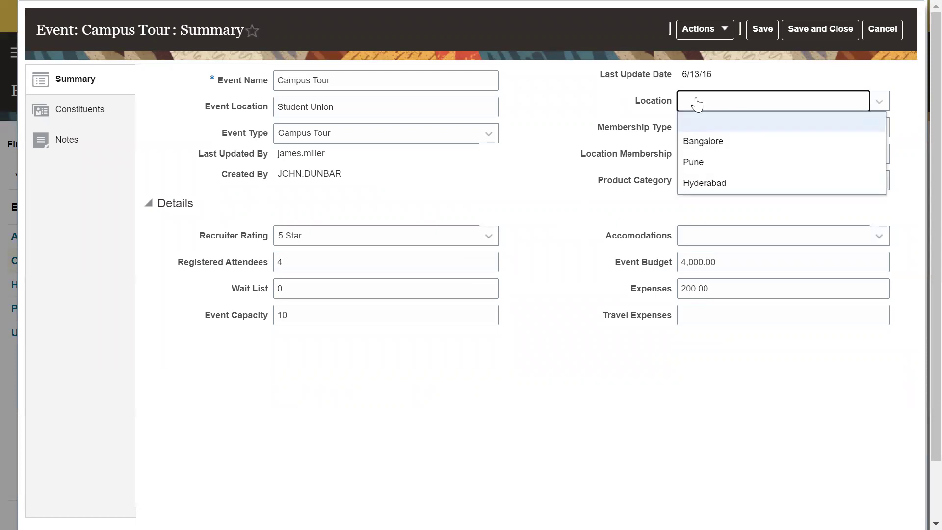
click(716, 139)
click(700, 130)
click(700, 162)
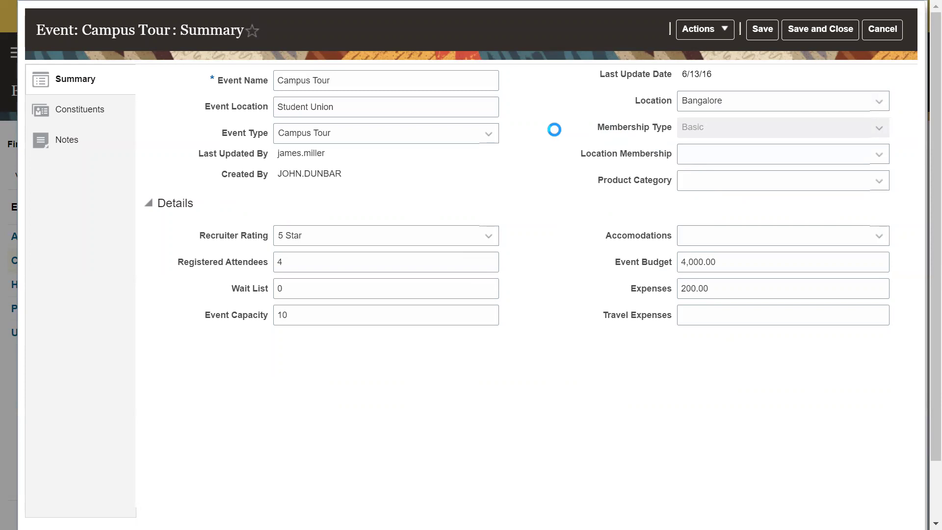
Step: Set Location Membership to Bangalore_Basic and check which Product Category choices it offers
click(700, 154)
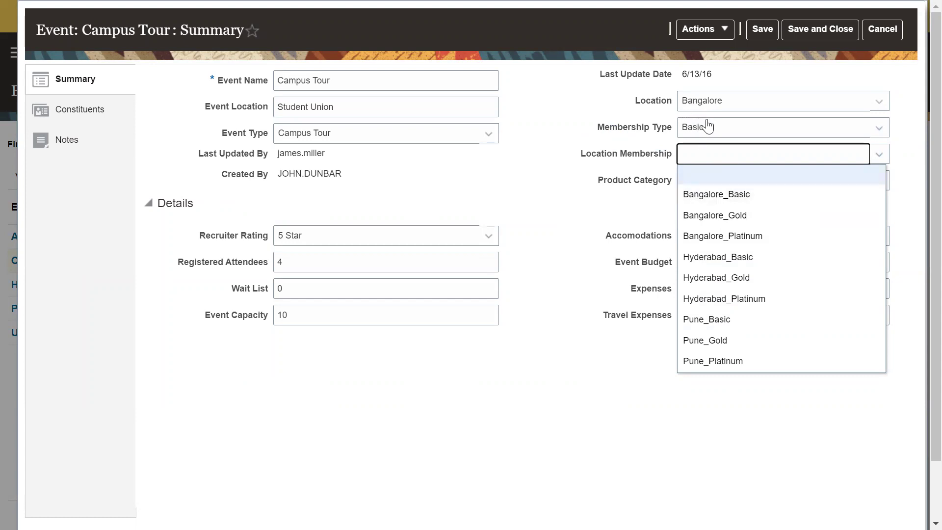
click(736, 197)
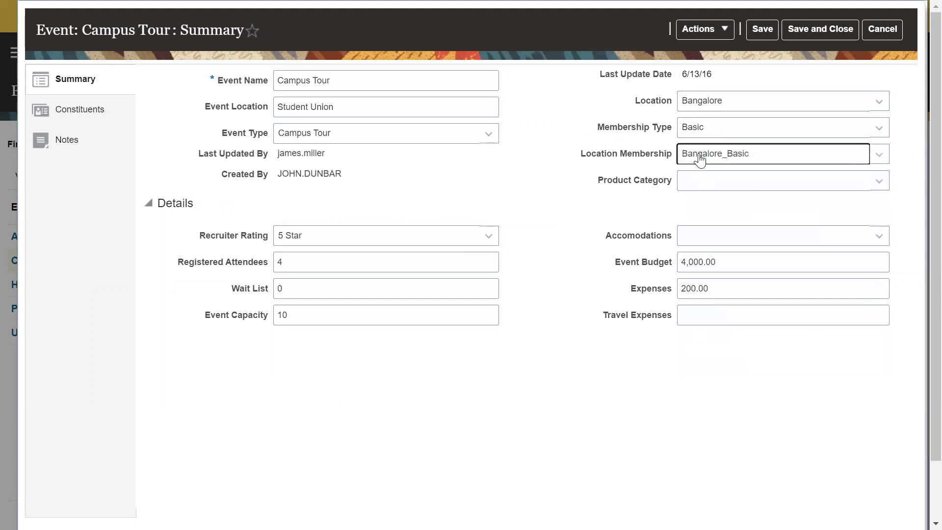
click(717, 154)
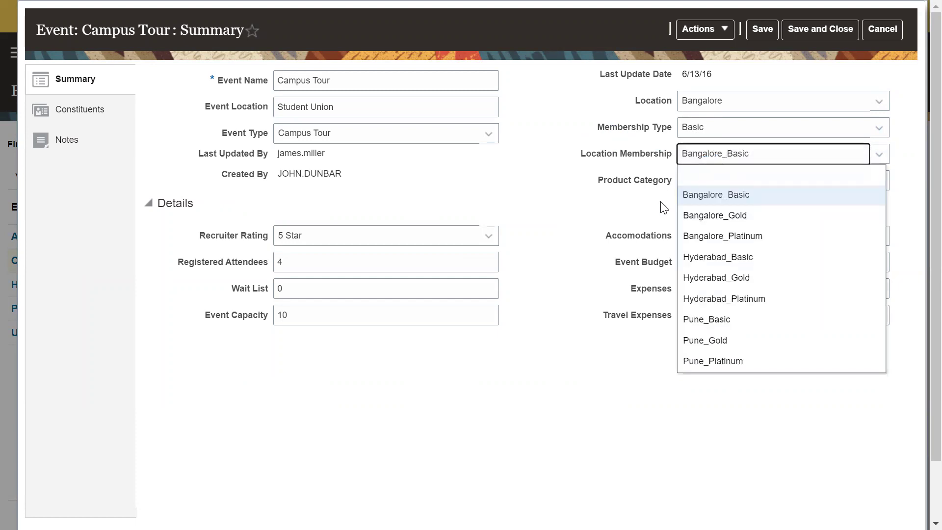
click(651, 219)
click(713, 185)
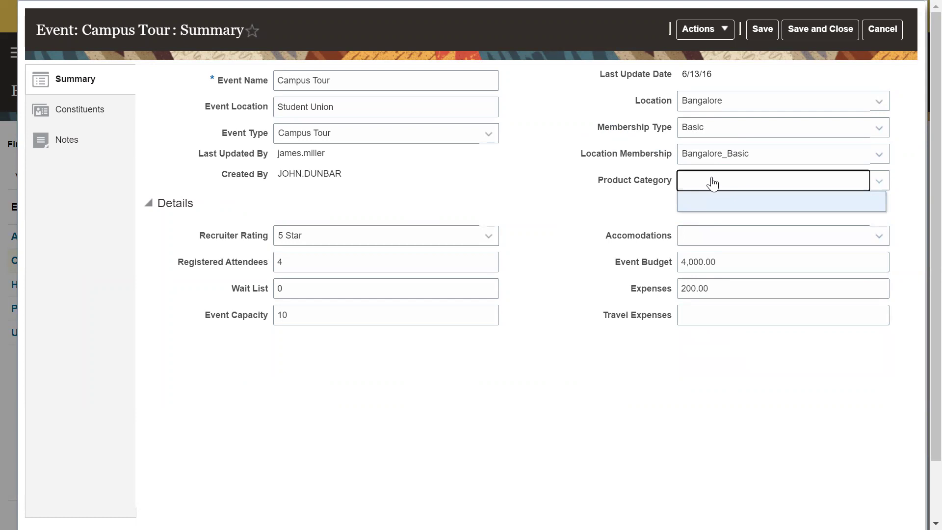
click(709, 184)
click(713, 182)
click(627, 221)
click(709, 182)
Step: Try Bangalore_Gold and Bangalore_Platinum as Location Membership, checking the Product Category choices for each
click(706, 162)
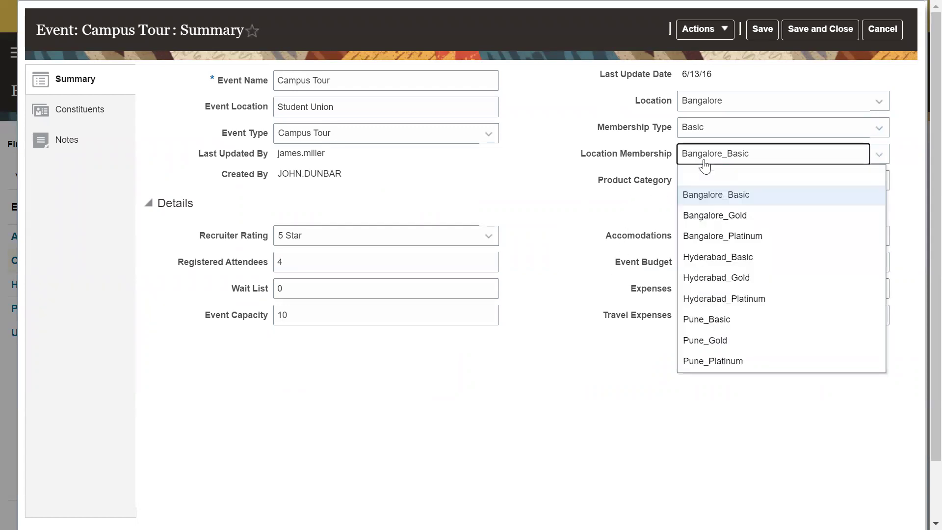
click(712, 213)
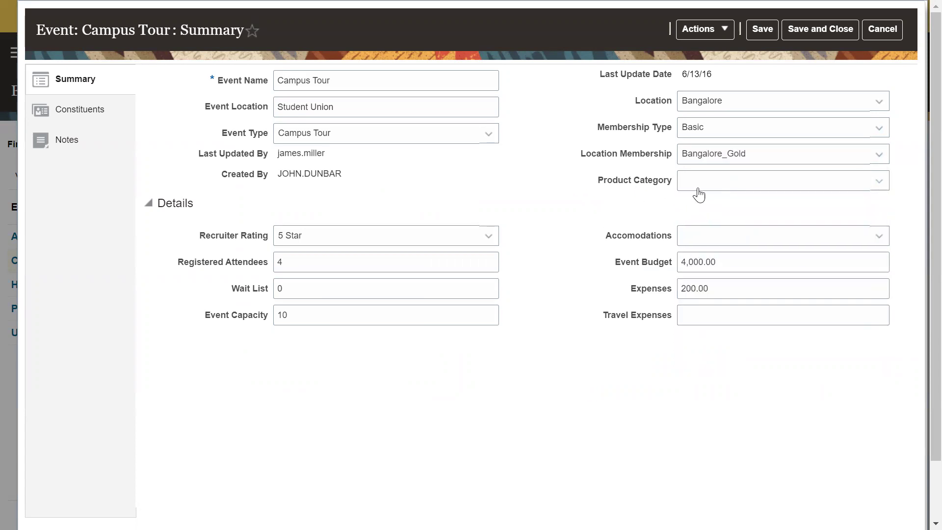
click(709, 184)
click(705, 153)
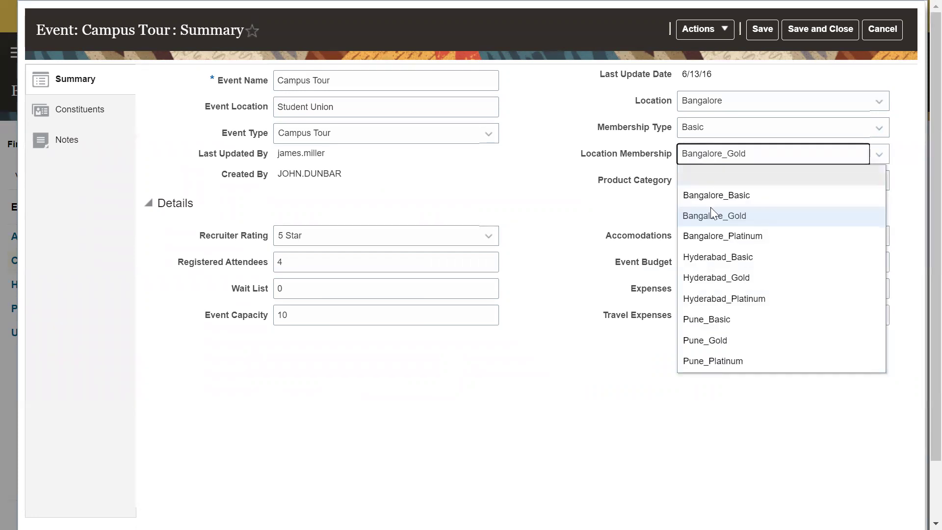
click(716, 235)
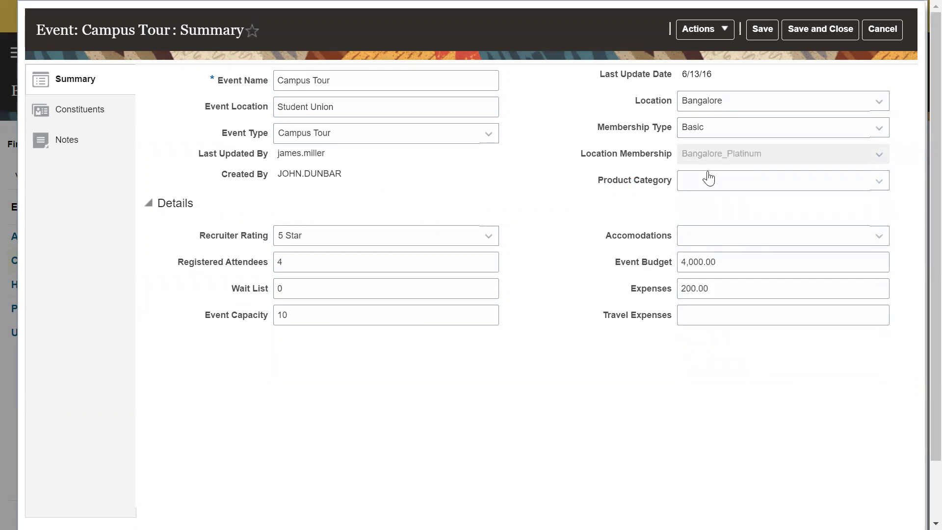
click(683, 190)
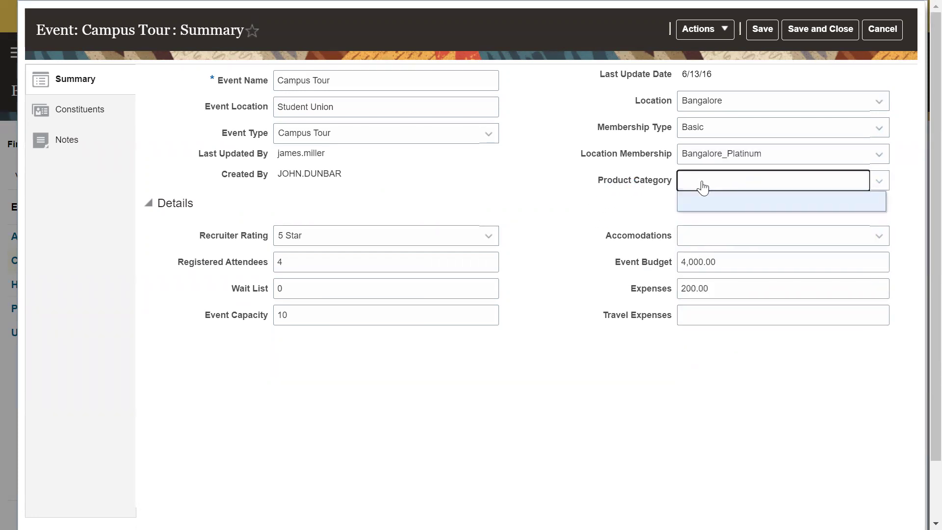
click(623, 213)
Step: Set Location Membership to Hyderabad_Platinum and check the Product Category choices available for it
click(732, 152)
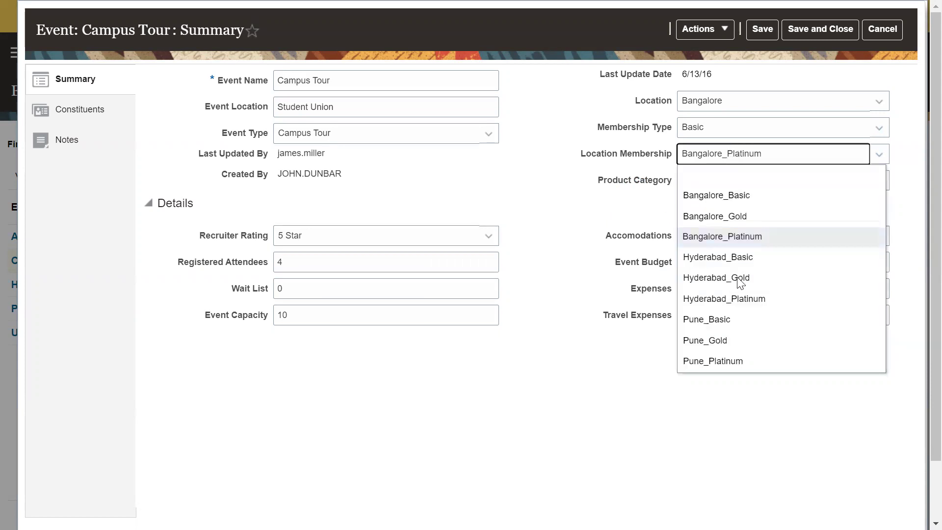
click(735, 298)
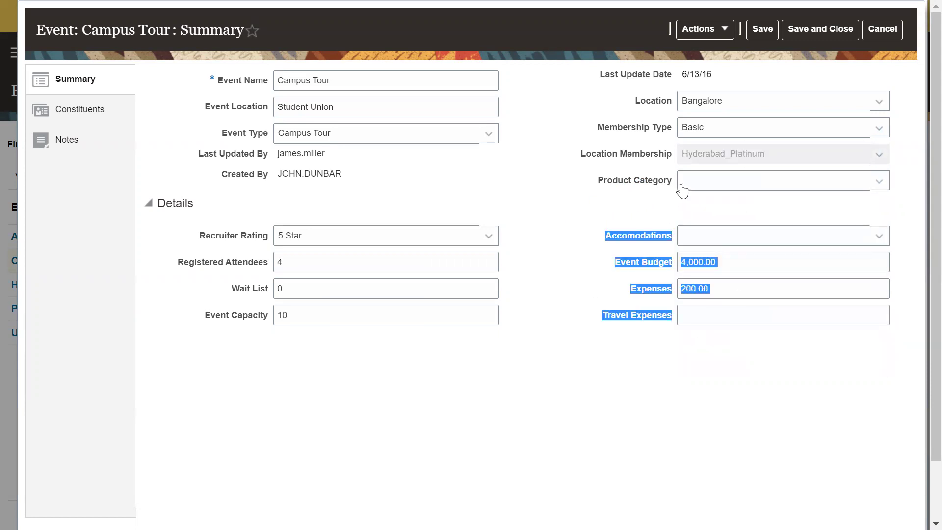
click(710, 185)
click(615, 223)
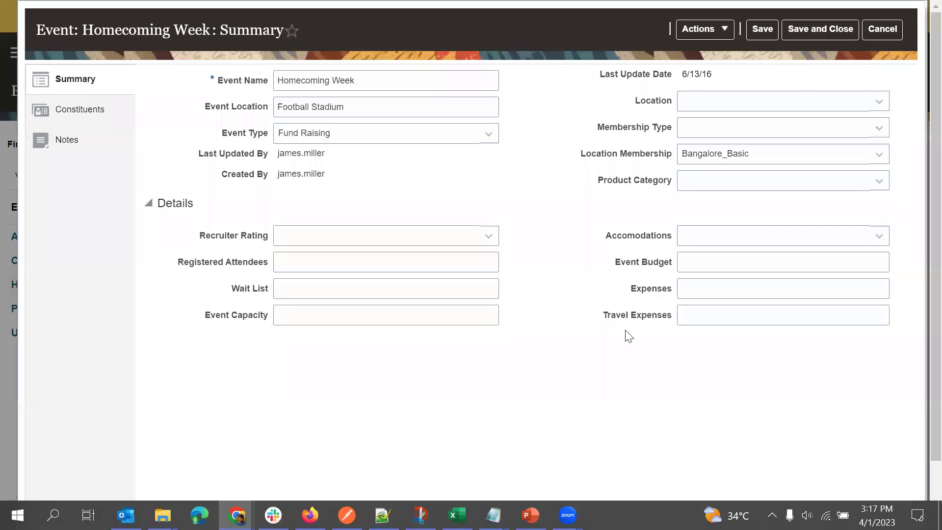
Step: Check the Location Membership list and the Product Category choices for Bangalore_Basic on the Homecoming Week event
click(716, 160)
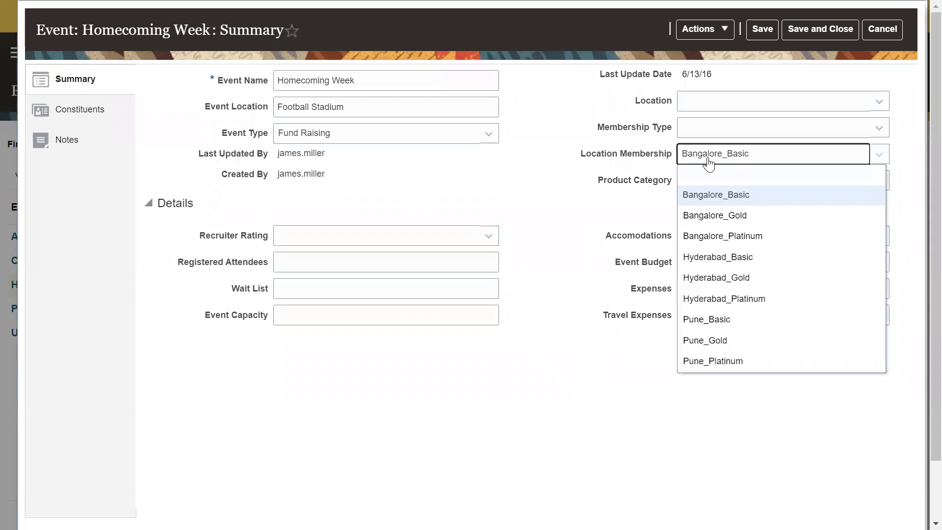
click(657, 190)
click(710, 159)
click(652, 192)
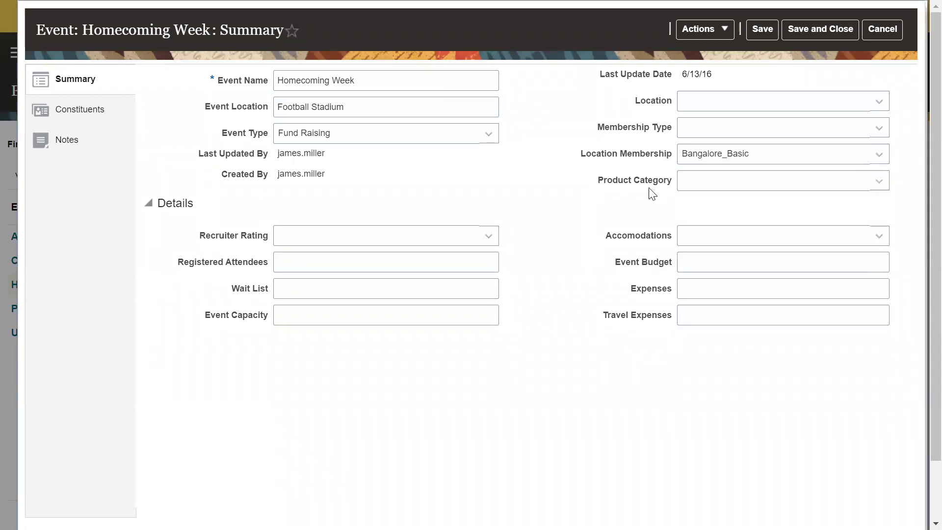
click(722, 182)
click(626, 223)
Step: Try Bangalore_Gold and Bangalore_Platinum as the Homecoming Week event's Location Membership, checking the Product Category choices for each
click(719, 158)
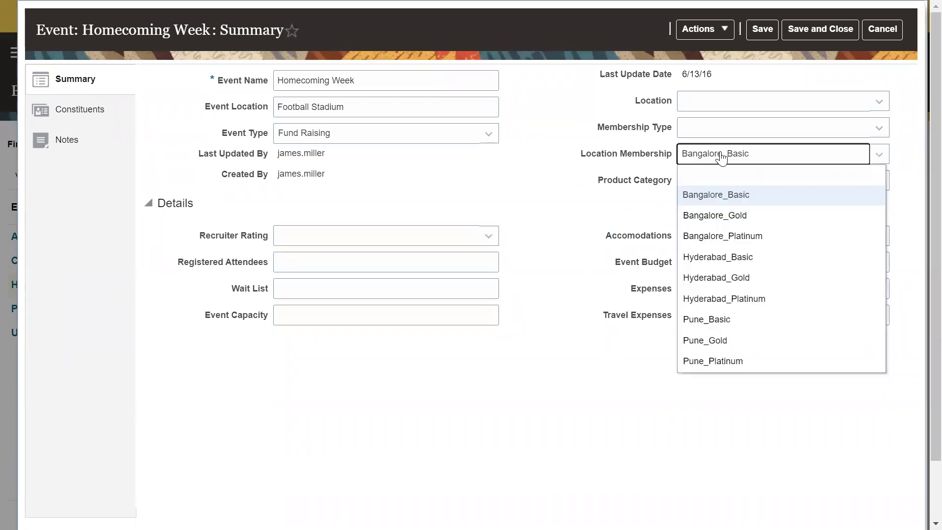
click(735, 216)
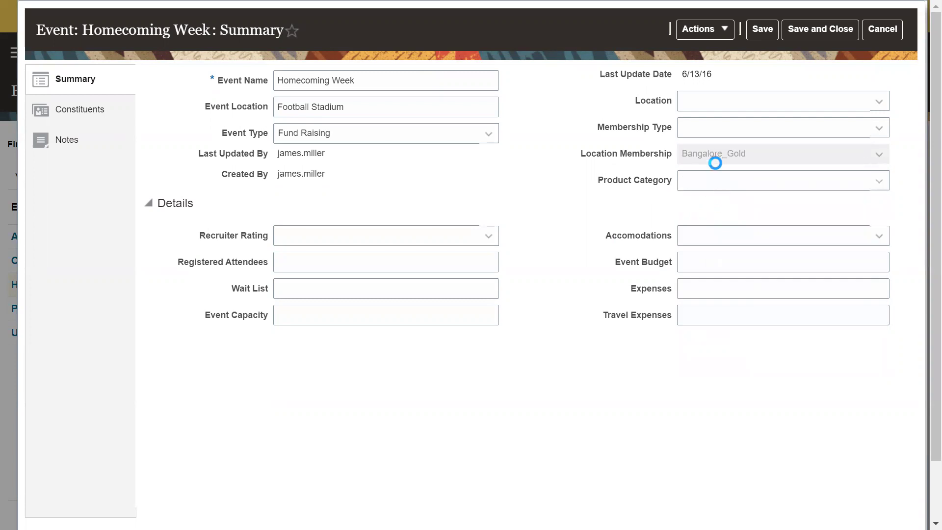
click(717, 183)
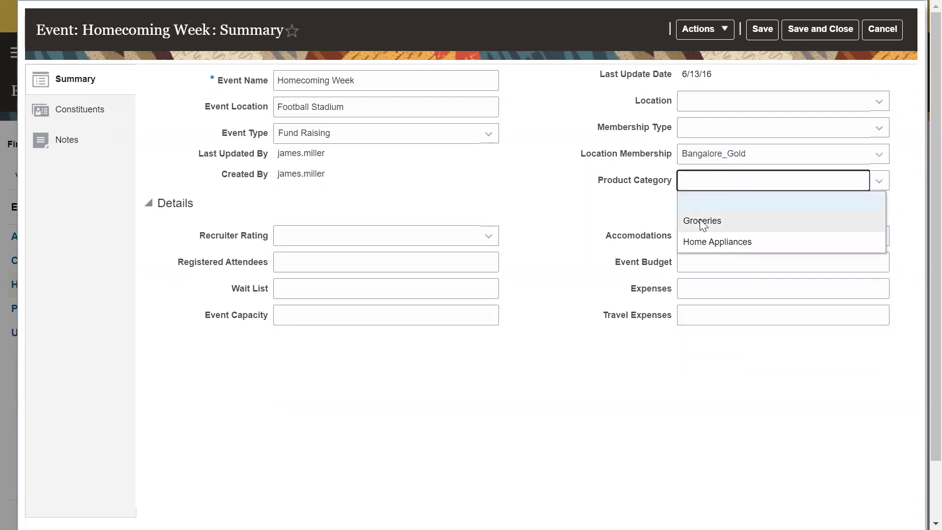
click(710, 155)
click(716, 237)
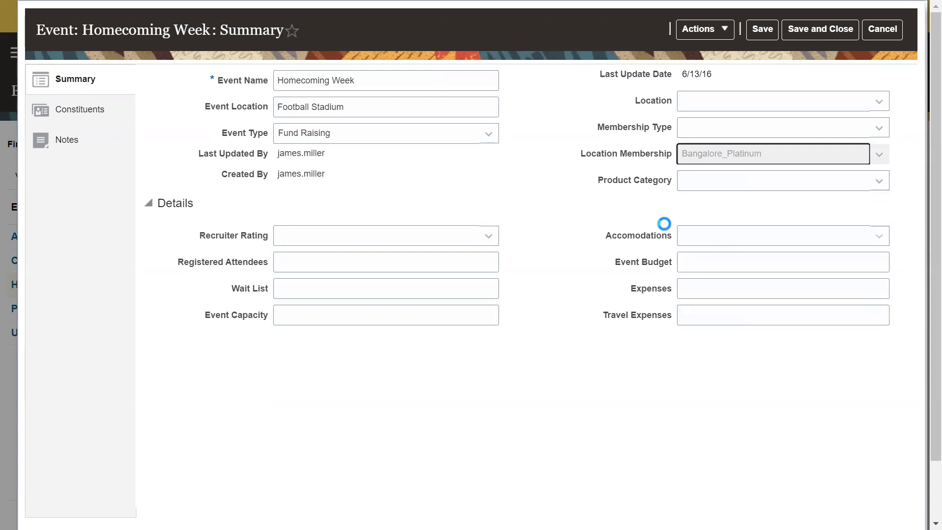
click(725, 181)
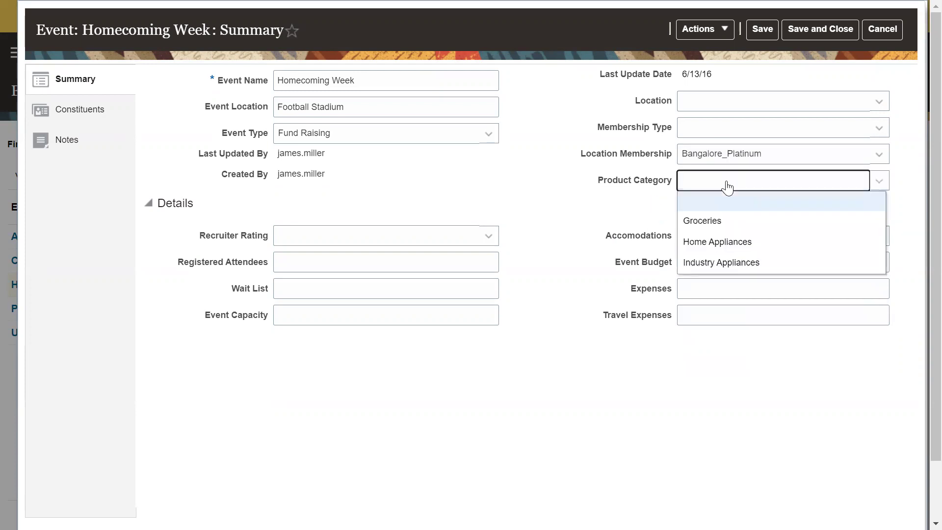
click(698, 195)
Step: Set the Homecoming Week event's Location Membership to Hyderabad_Gold and check its Product Category choices
click(715, 156)
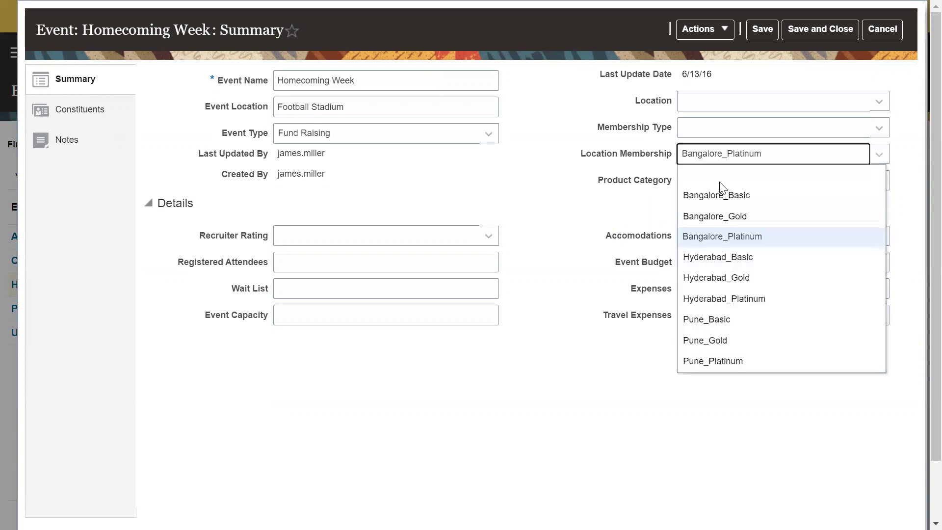
click(726, 275)
click(713, 181)
click(650, 216)
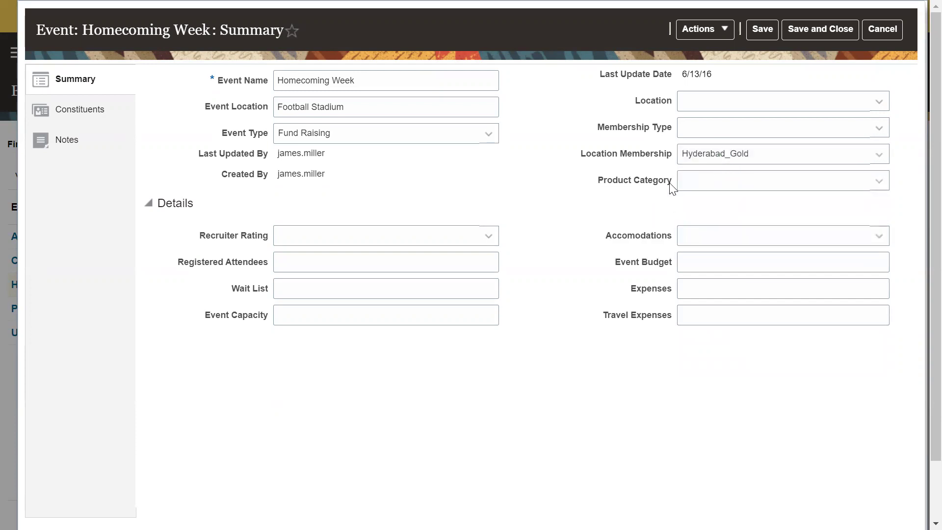
Step: Look through the Membership Type and Location choices and clear the event's Location Membership value
click(723, 135)
click(652, 216)
click(731, 103)
click(646, 203)
click(730, 156)
click(687, 194)
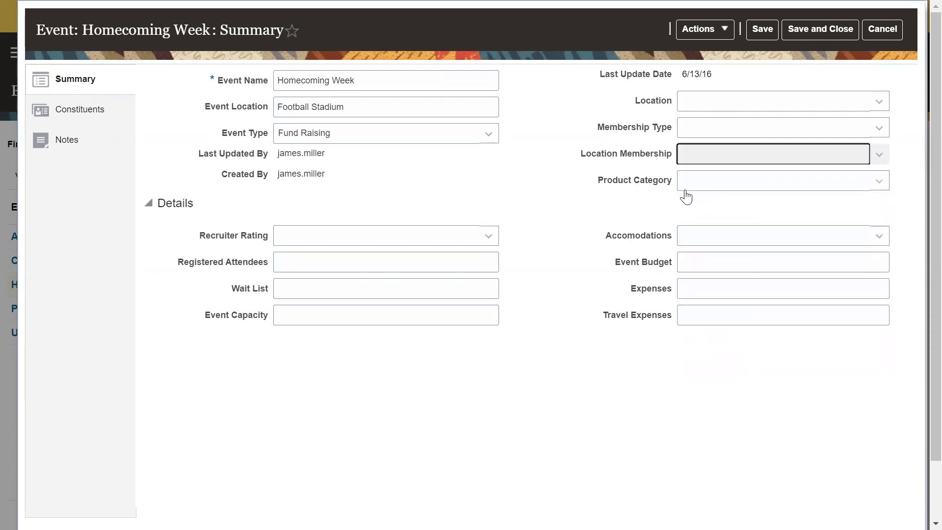
Step: Set the Homecoming Week event's Location to Bangalore and its Membership Type to Basic
click(687, 108)
click(711, 141)
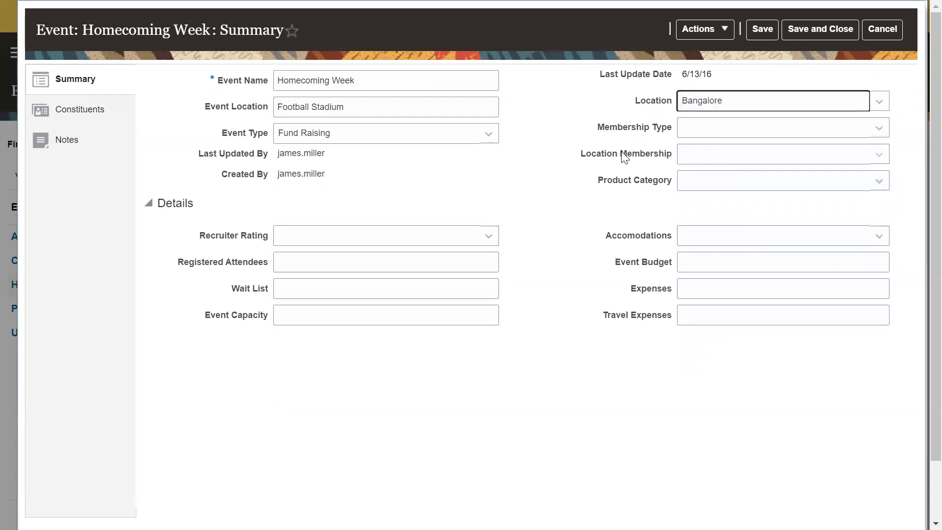
click(707, 131)
click(712, 167)
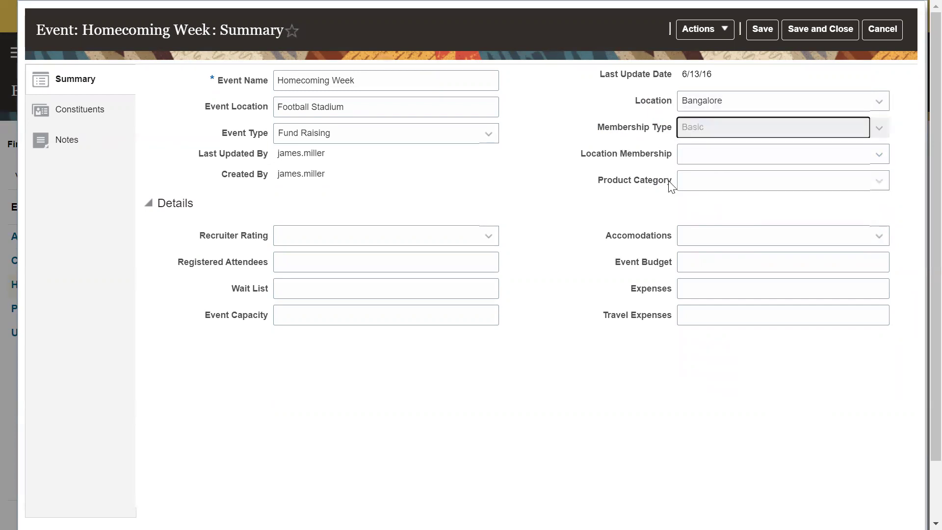
Step: Examine the Location Membership and Product Category choices while only Location and Membership Type are filled in
drag(582, 156, 879, 149)
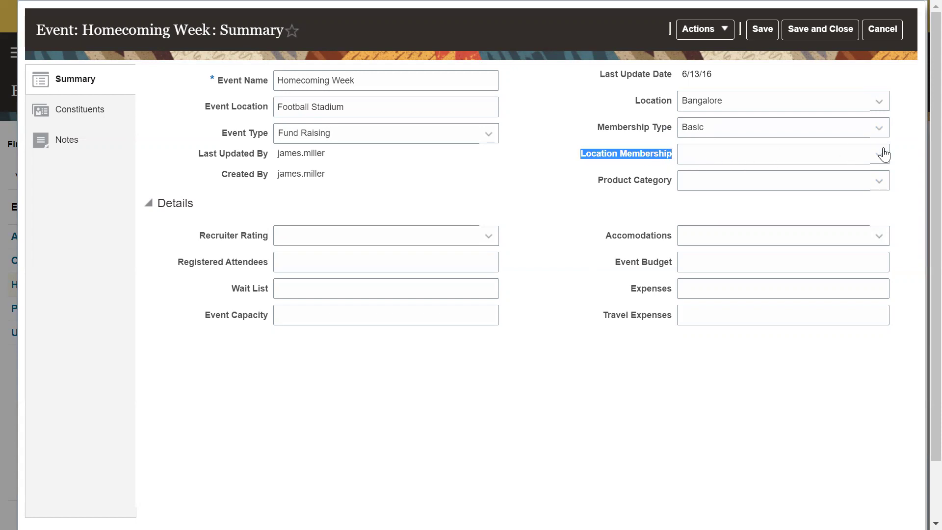
click(874, 154)
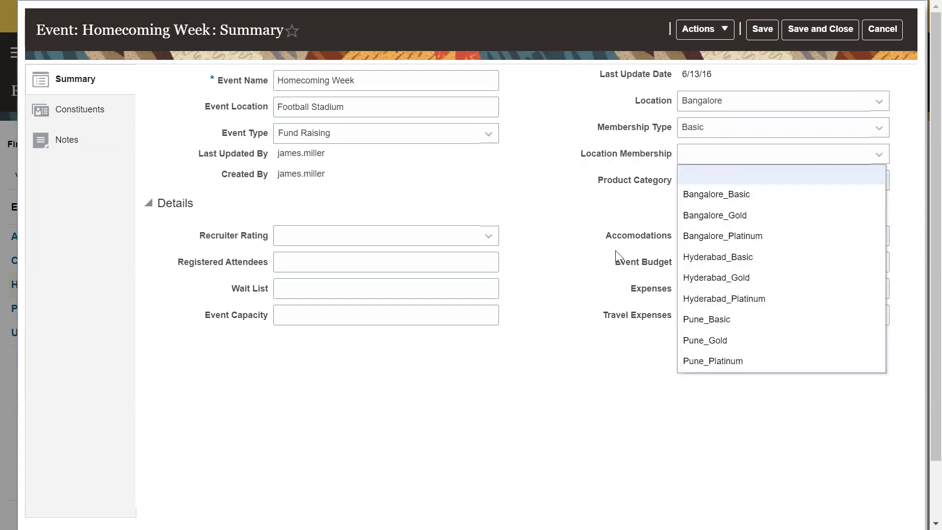
click(637, 219)
click(679, 182)
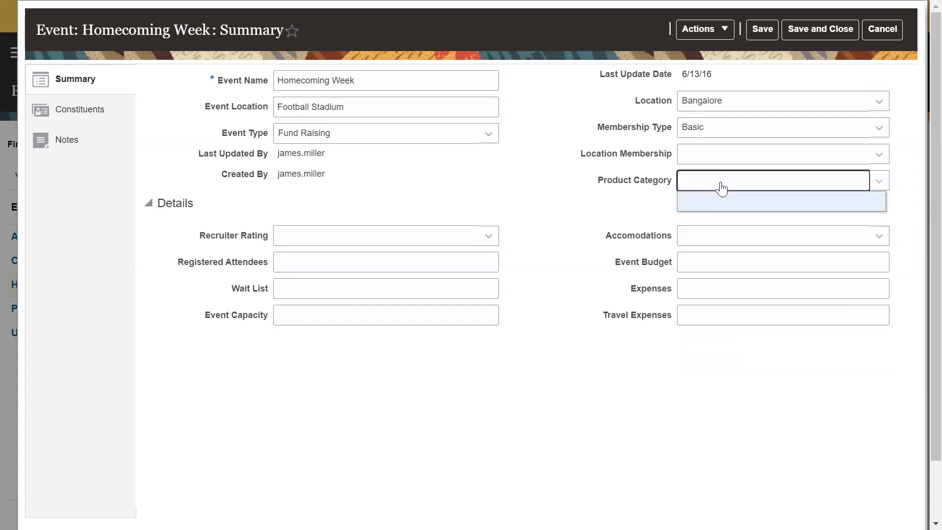
click(663, 210)
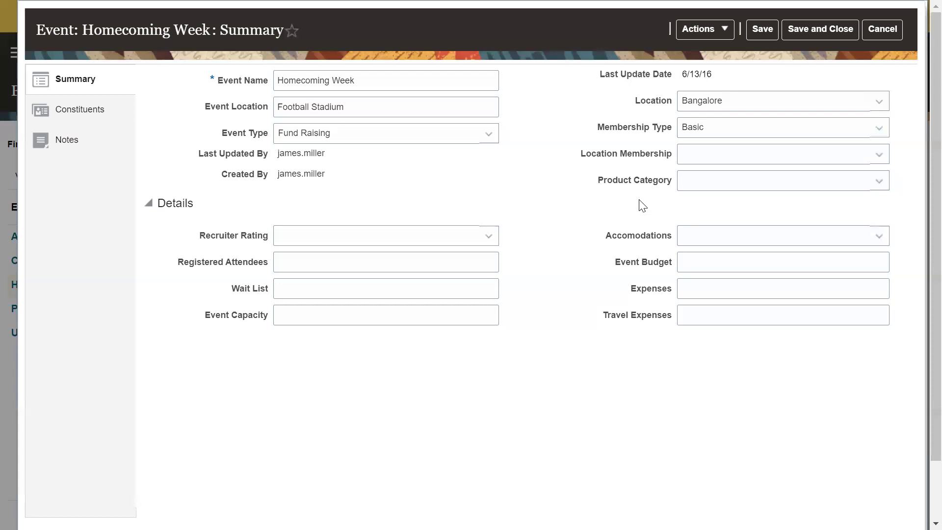
drag(572, 155, 738, 155)
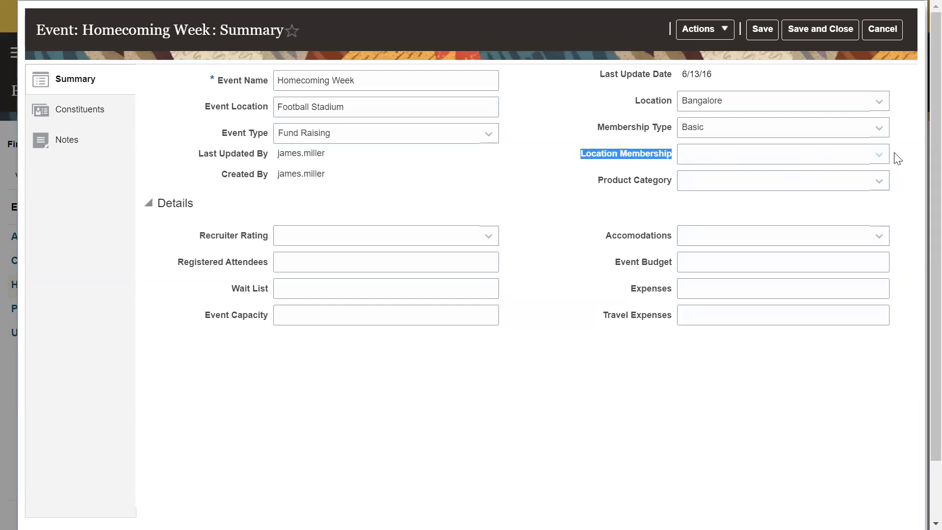
click(621, 155)
double_click(619, 150)
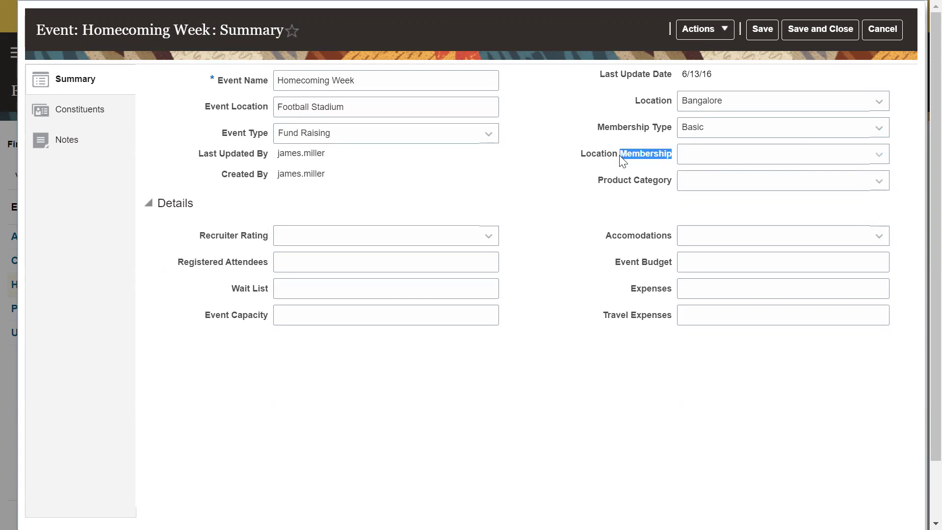
triple_click(629, 156)
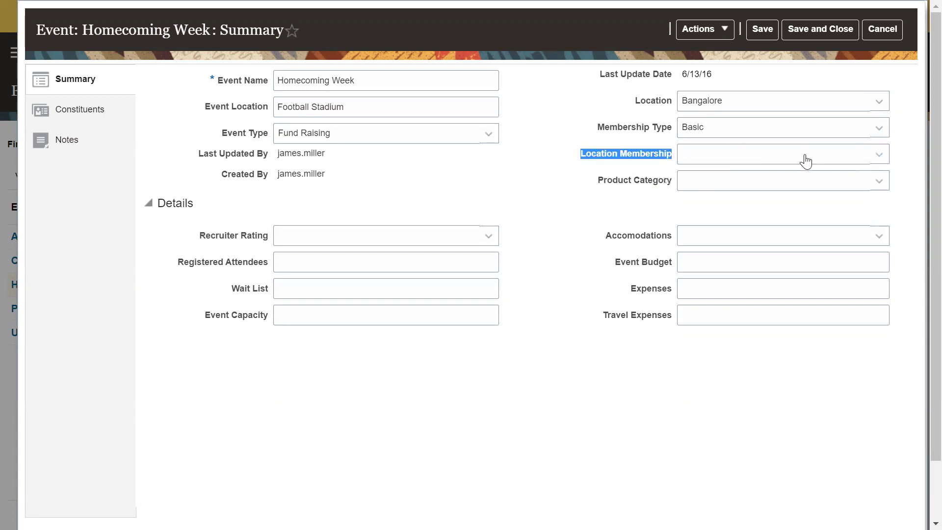
click(740, 157)
click(597, 191)
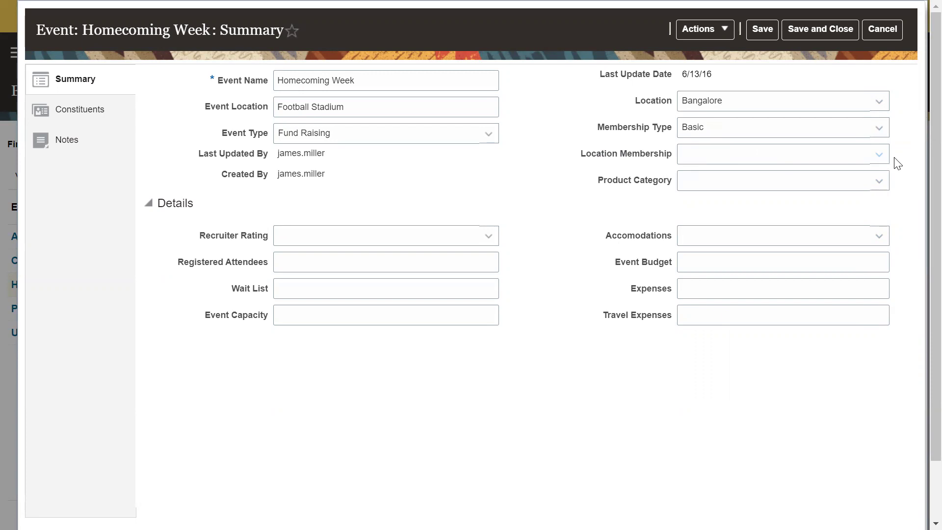
click(703, 187)
click(624, 216)
Step: Close the Homecoming Week event without saving and open the first tool listed for the sandbox
click(882, 29)
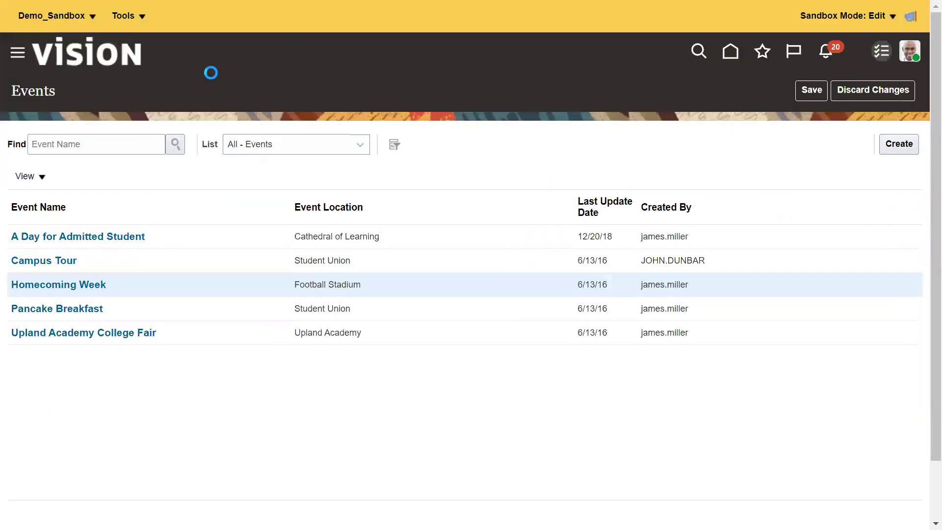
click(123, 15)
click(167, 38)
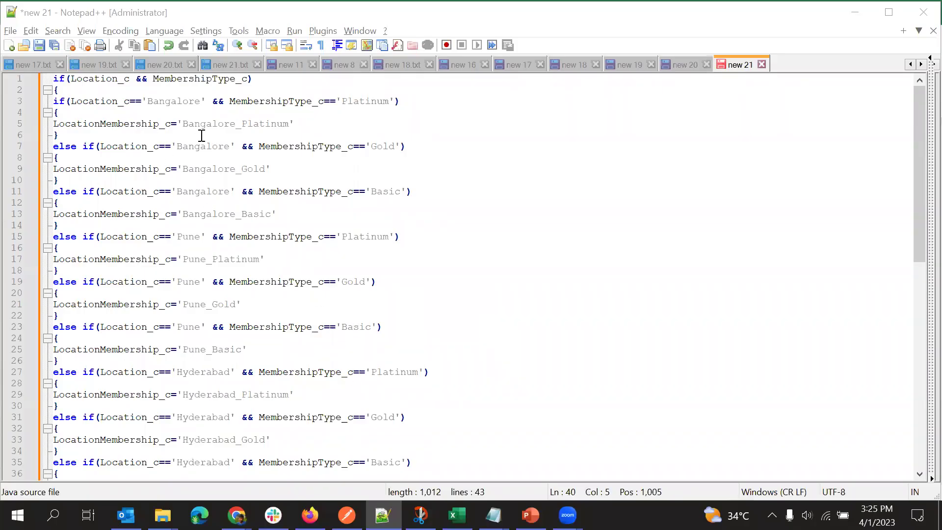
Step: Insert a blank line after the opening brace of the script's outer Location_c and MembershipType_c condition
click(71, 94)
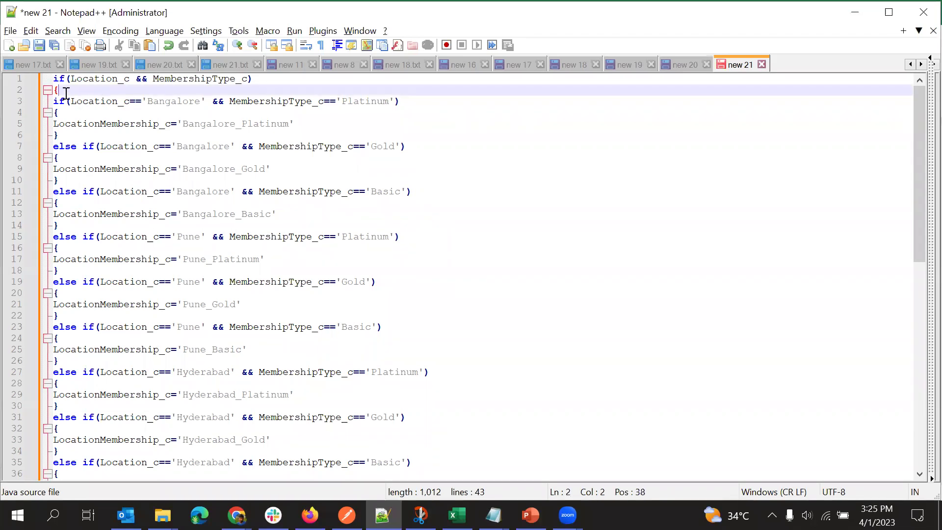
double_click(96, 83)
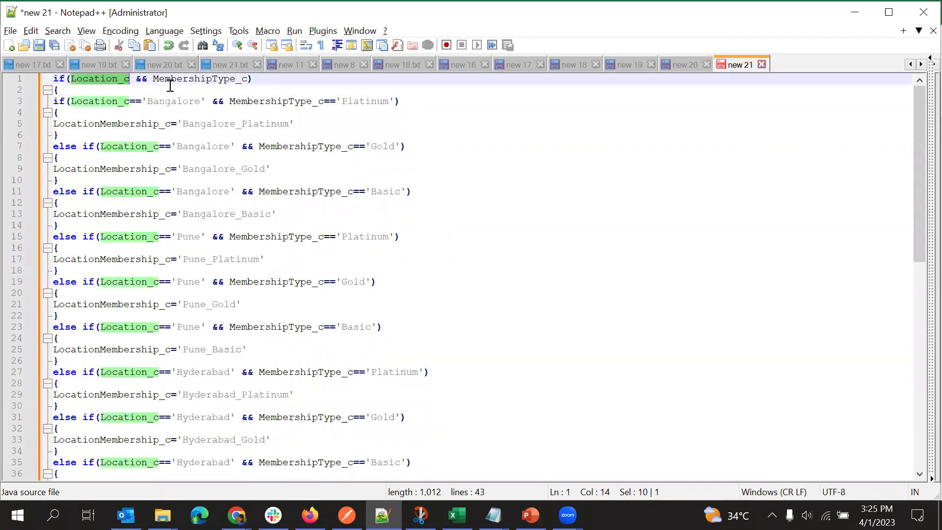
double_click(212, 80)
click(64, 94)
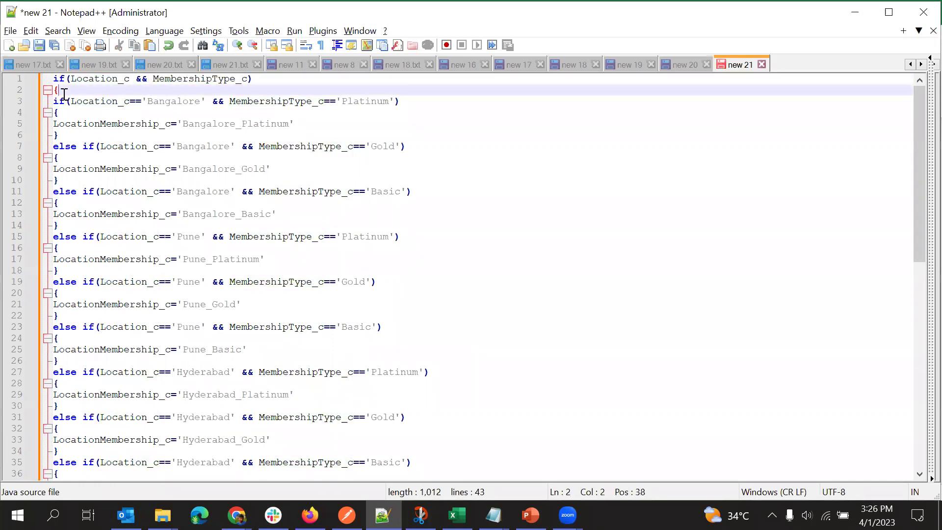
key(Return)
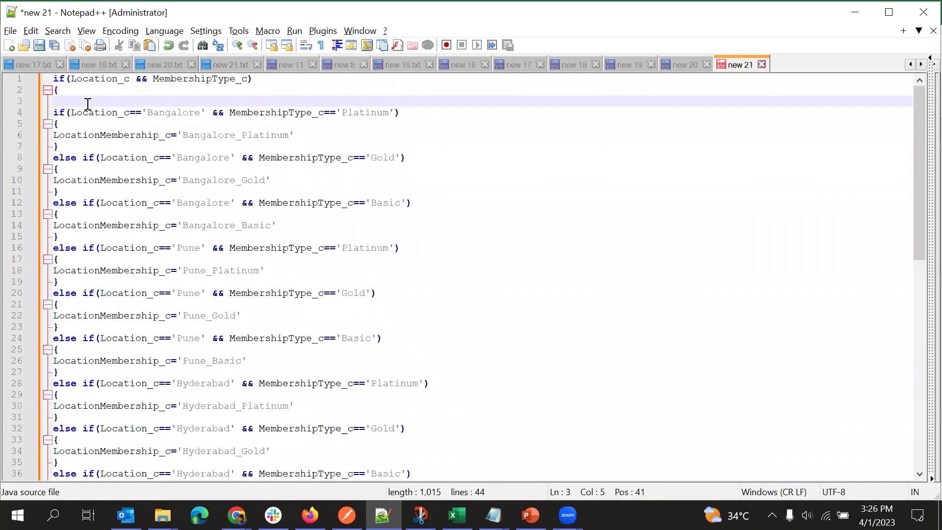
click(65, 89)
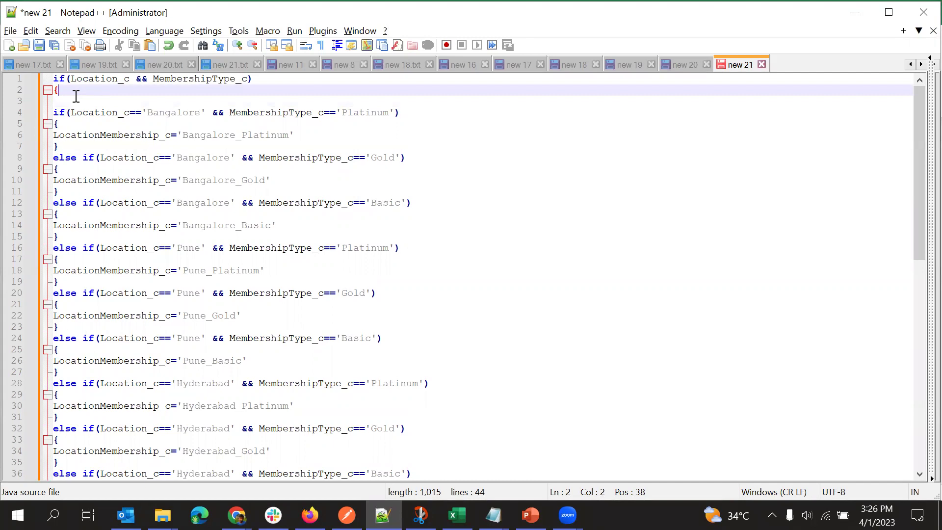
click(63, 123)
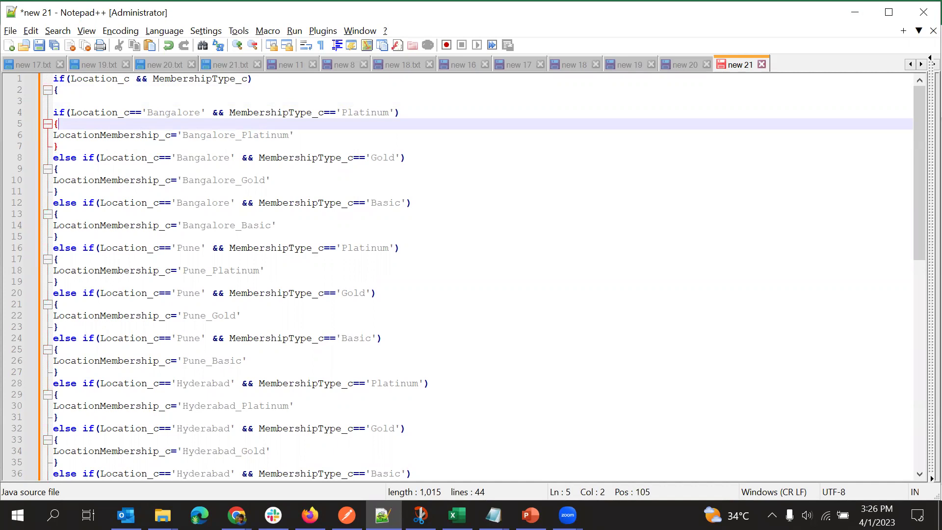
Step: Switch to Excel to review the table mapping LocationMembership combinations to Product Category values, and return to Notepad++
key(alt+Tab)
mouse_move(74, 300)
mouse_down()
mouse_move(76, 317)
mouse_move(451, 402)
mouse_move(452, 423)
mouse_up()
click(315, 340)
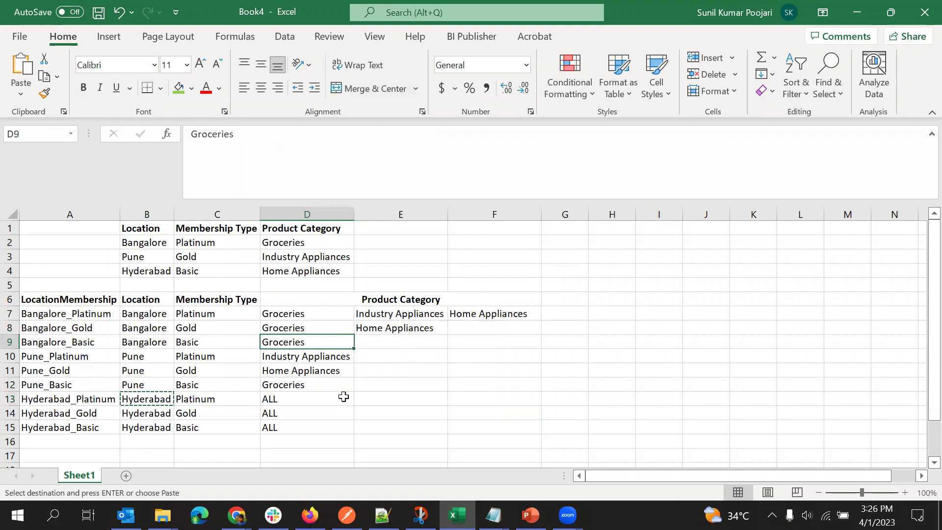
key(alt+Tab)
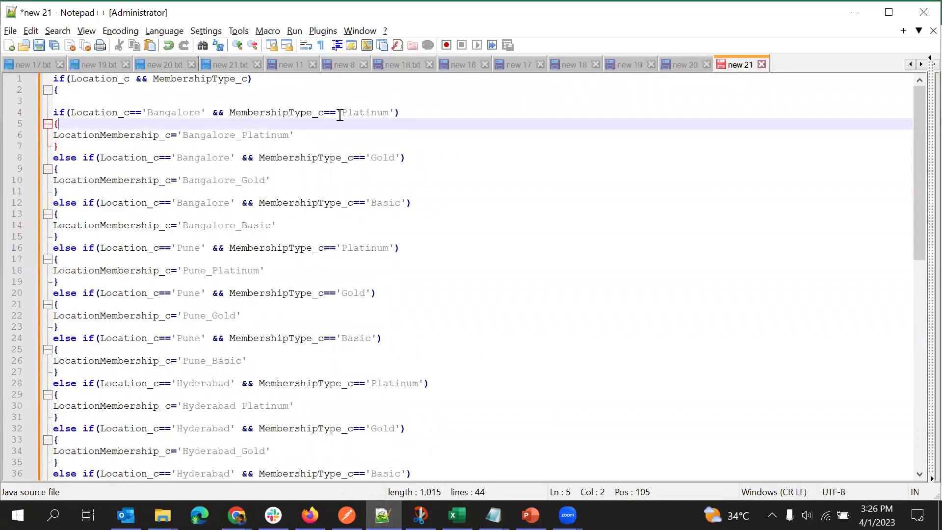
Step: Examine the script branches that assign LocationMembership_c for the Bangalore and Pune membership combinations
double_click(226, 134)
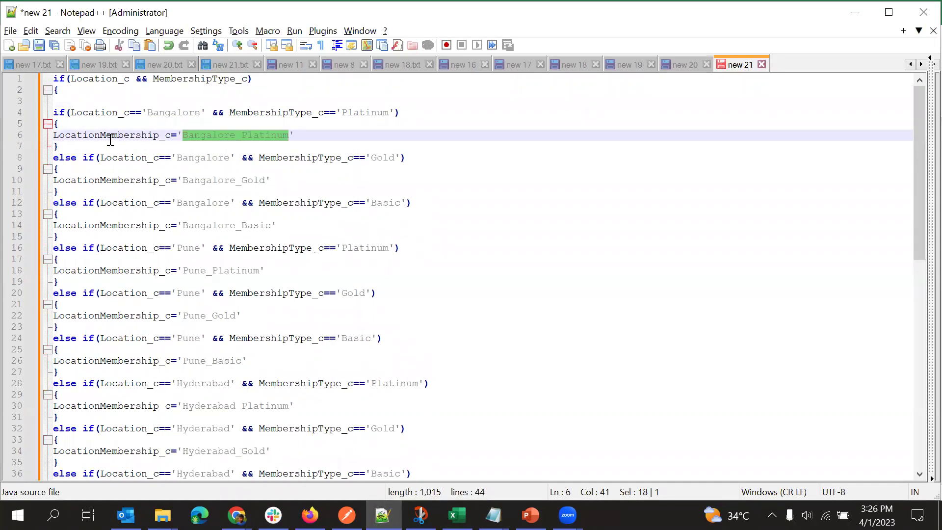
double_click(108, 135)
key(ctrl+c)
click(230, 128)
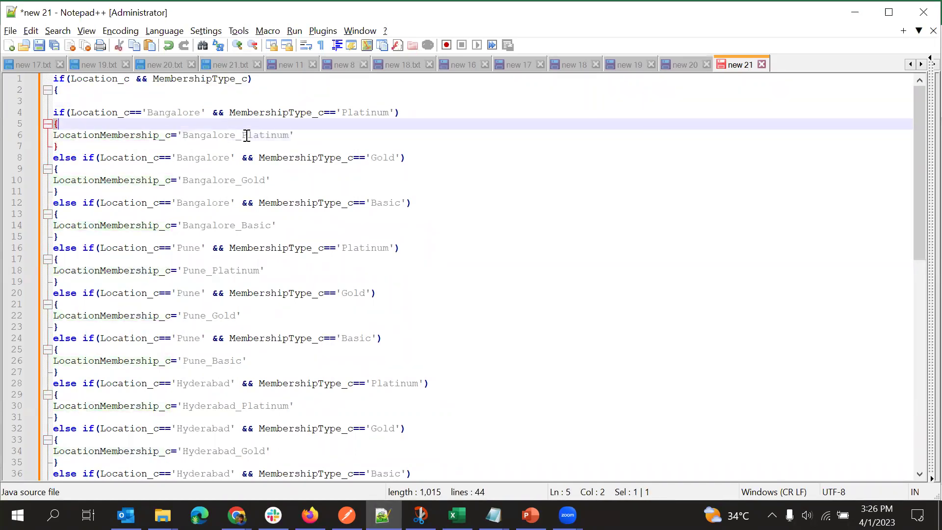
double_click(247, 136)
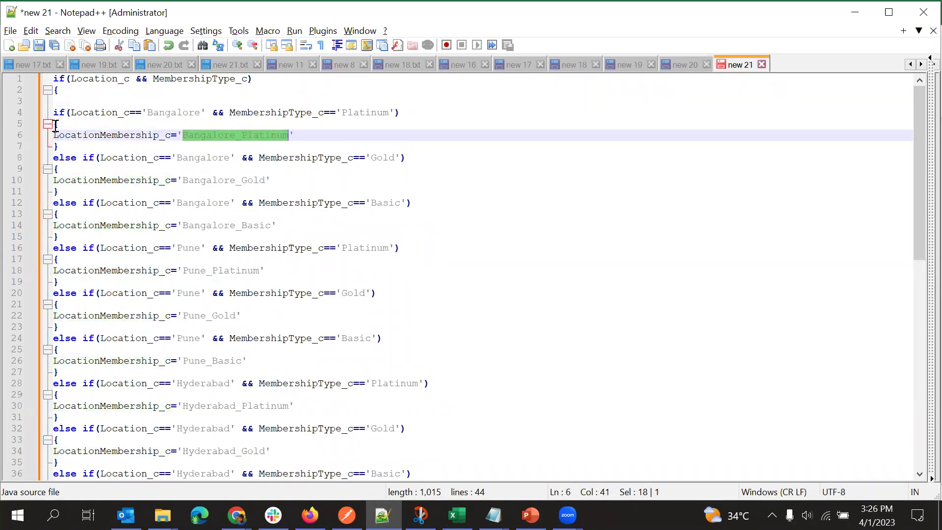
drag(56, 110, 99, 233)
scroll(98, 238, down, 1)
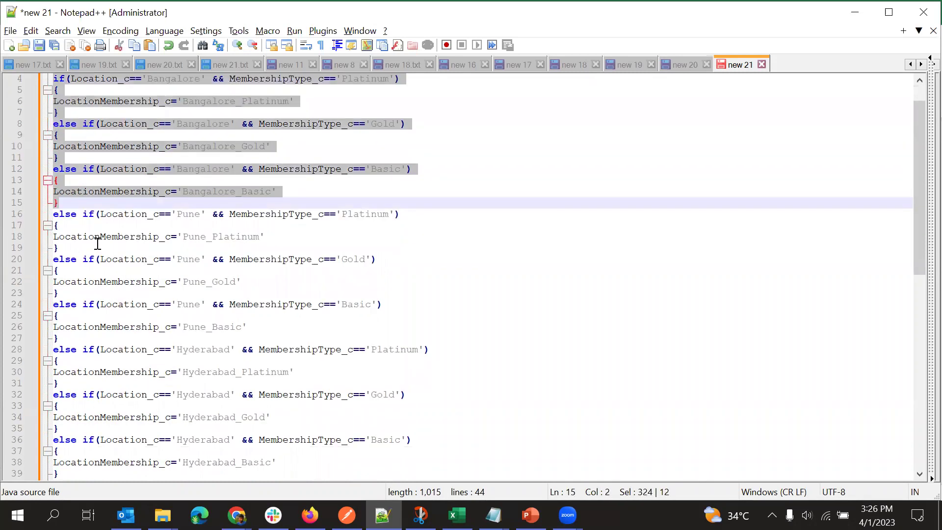
drag(55, 215, 121, 336)
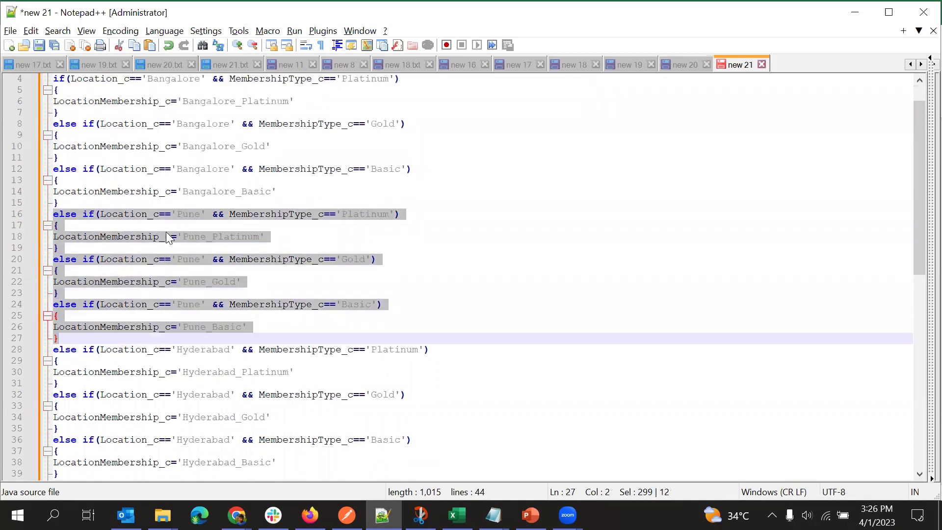
Step: Examine the script's Hyderabad membership branches and how the outer if block closes before the empty else block
scroll(166, 232, down, 1)
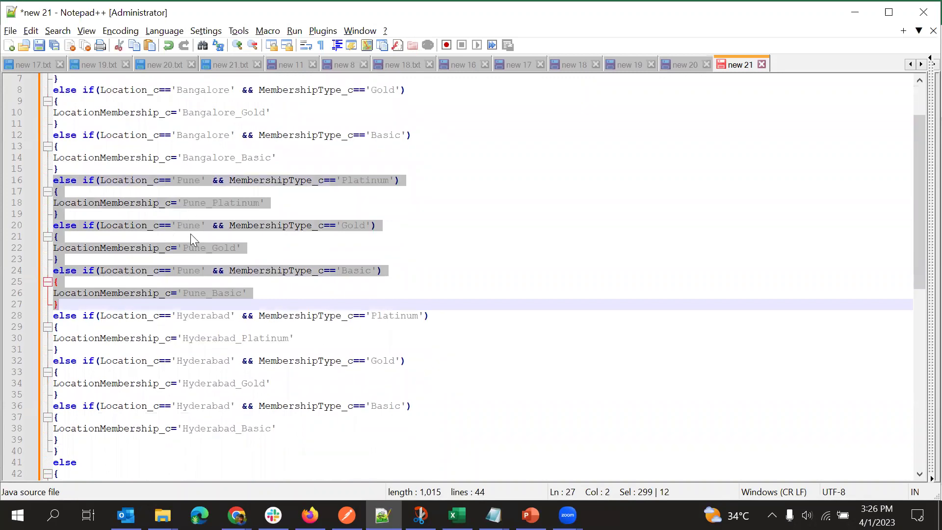
scroll(193, 240, down, 1)
drag(54, 282, 148, 394)
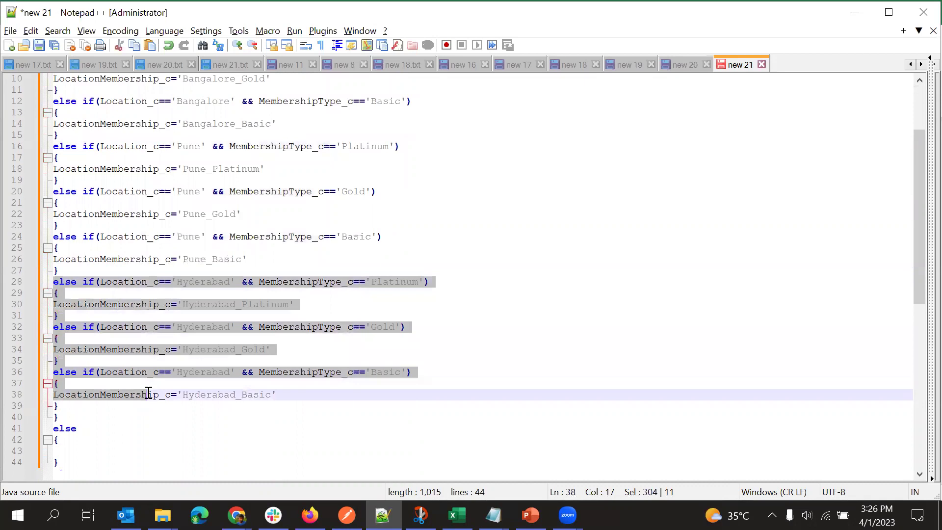
click(280, 393)
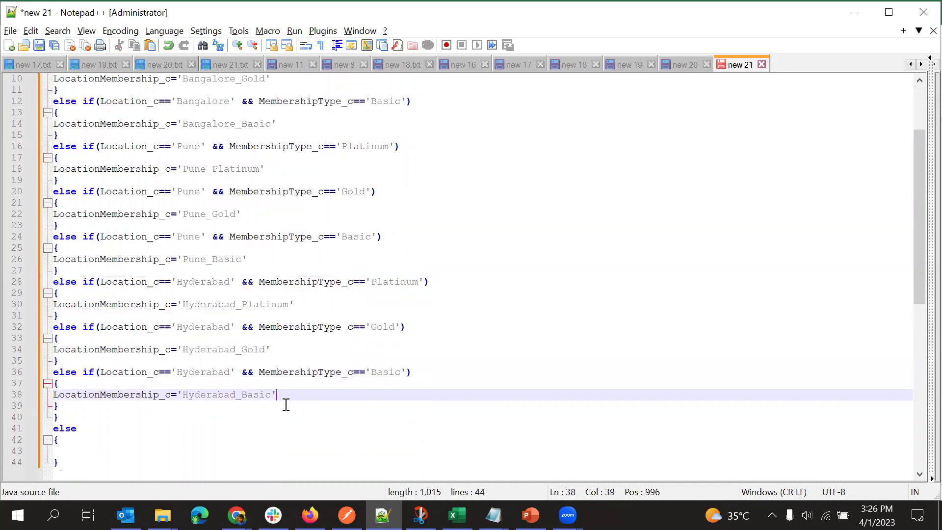
click(71, 406)
click(66, 420)
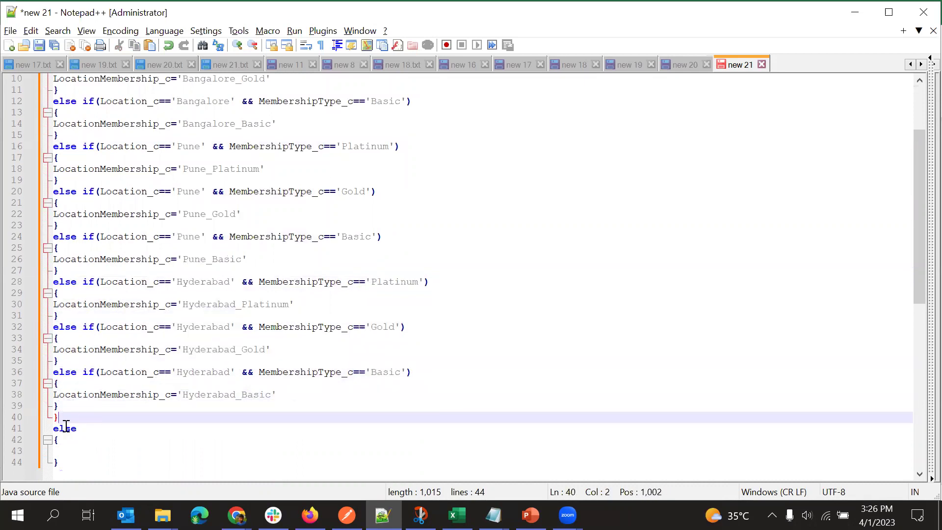
scroll(65, 426, up, 3)
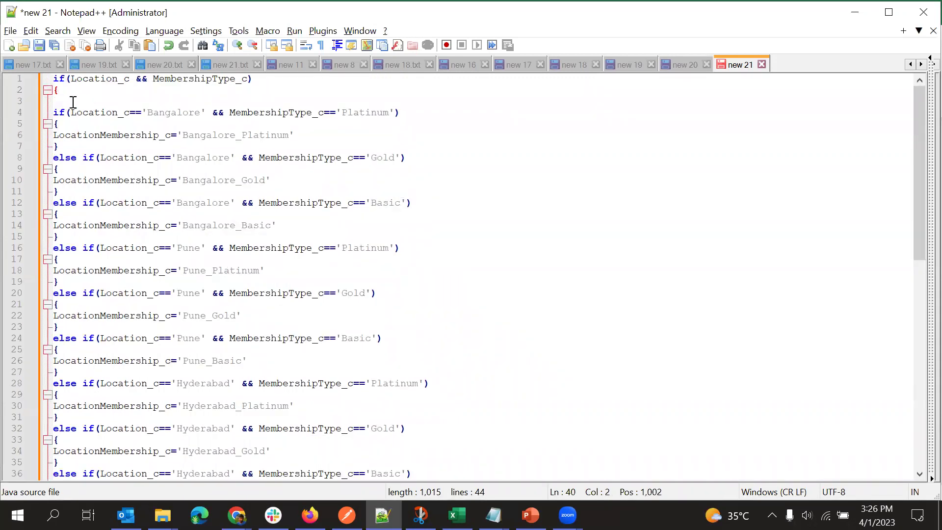
scroll(96, 344, down, 7)
scroll(177, 112, up, 7)
scroll(186, 240, down, 8)
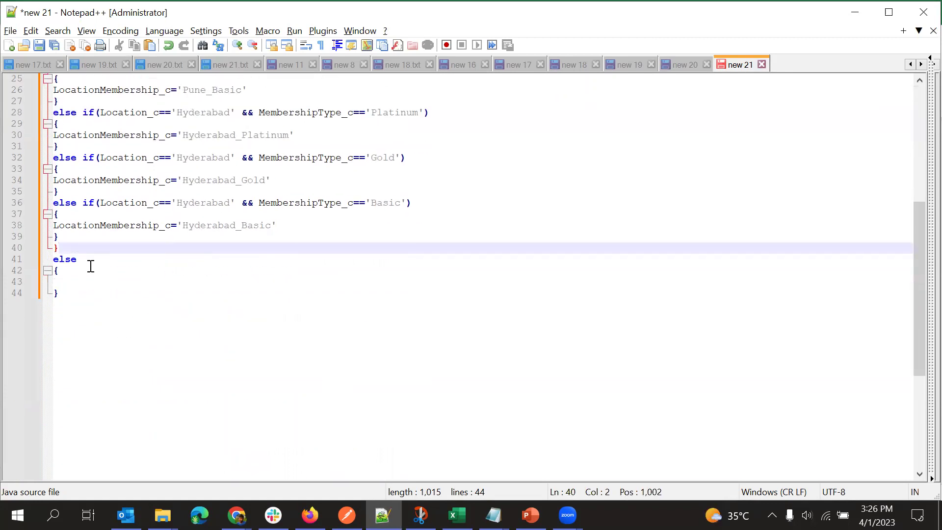
Step: Fill the final else block of the script with LocationMembership_c=null
click(72, 281)
click(117, 219)
double_click(124, 224)
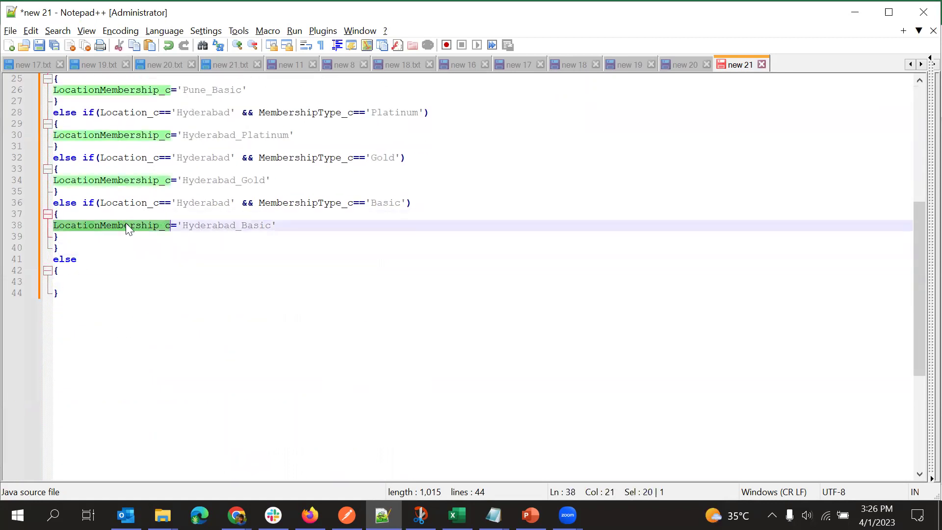
key(ctrl+v)
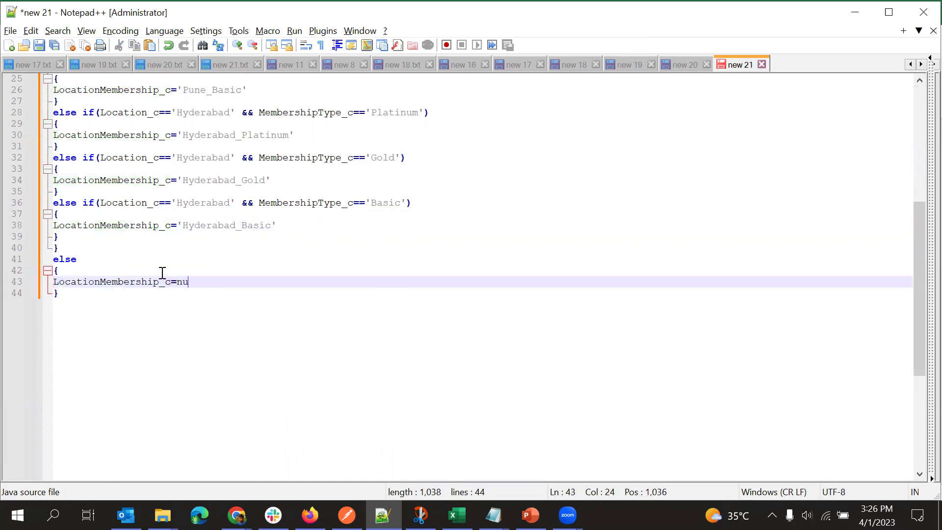
text(=null)
double_click(189, 282)
click(202, 286)
click(113, 301)
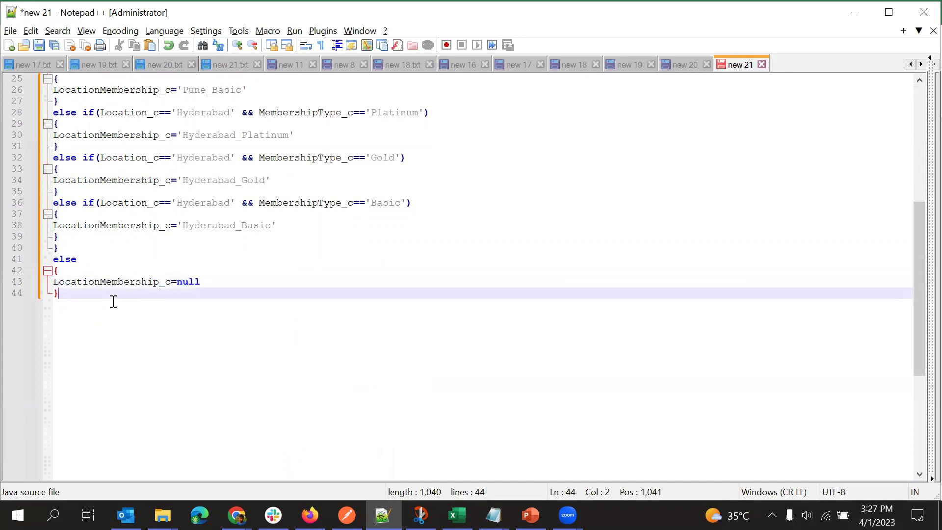
Step: Copy the entire script and switch to Application Composer in Chrome
drag(104, 304, 105, 158)
click(122, 291)
key(ctrl+a)
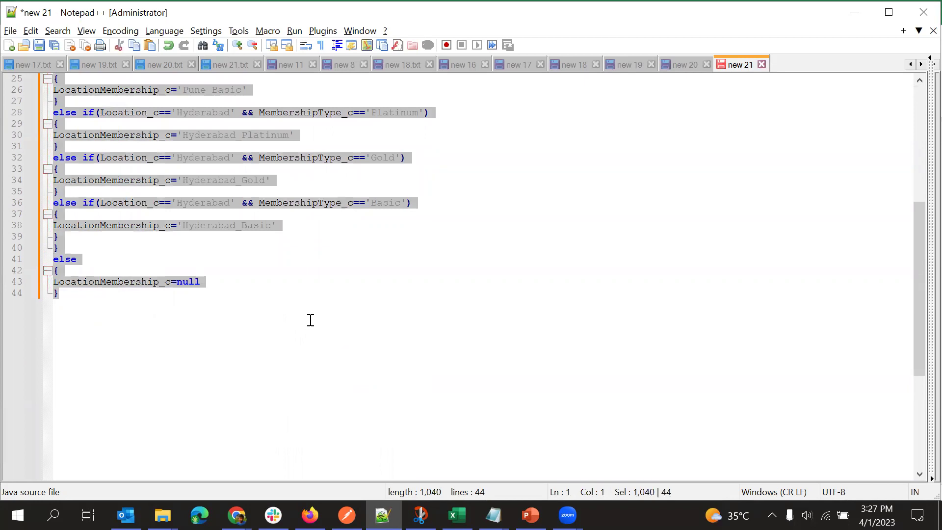
mouse_move(237, 515)
click(314, 447)
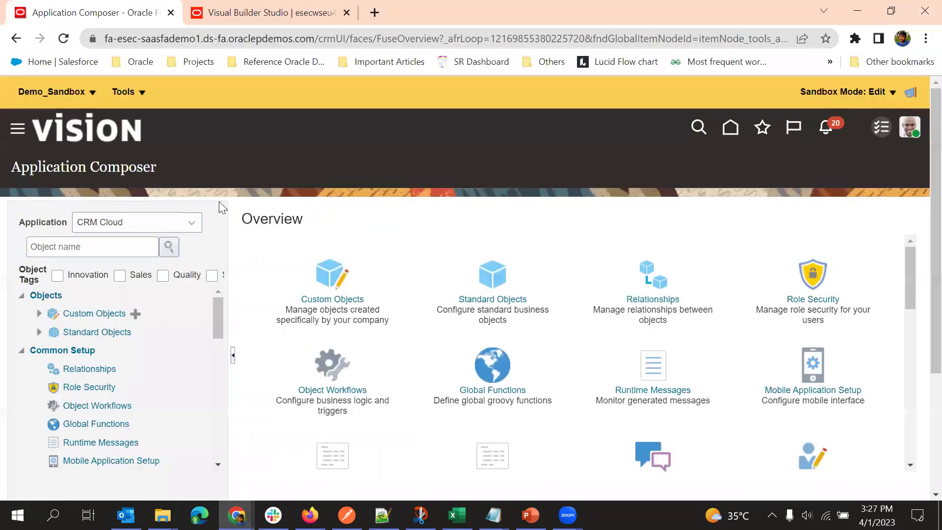
Step: Search the application's objects for Event and show the browser in full screen
click(127, 250)
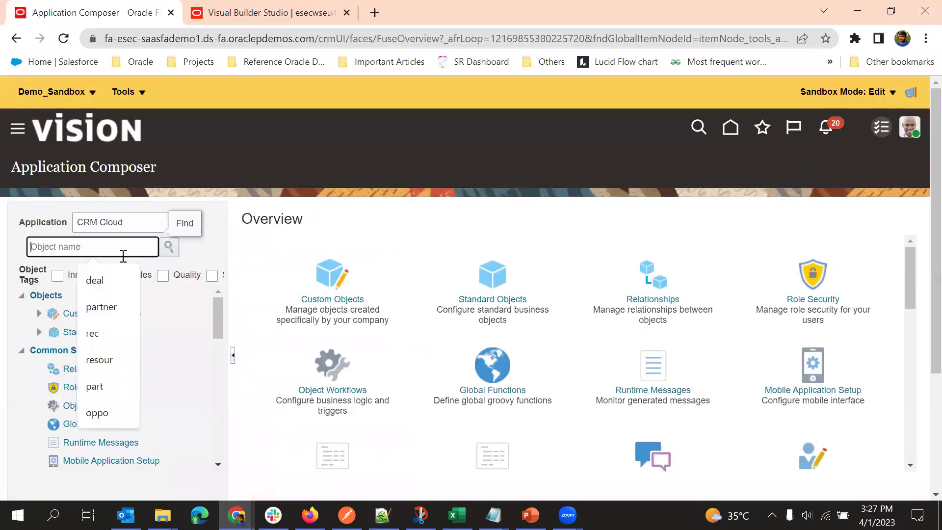
text(Event)
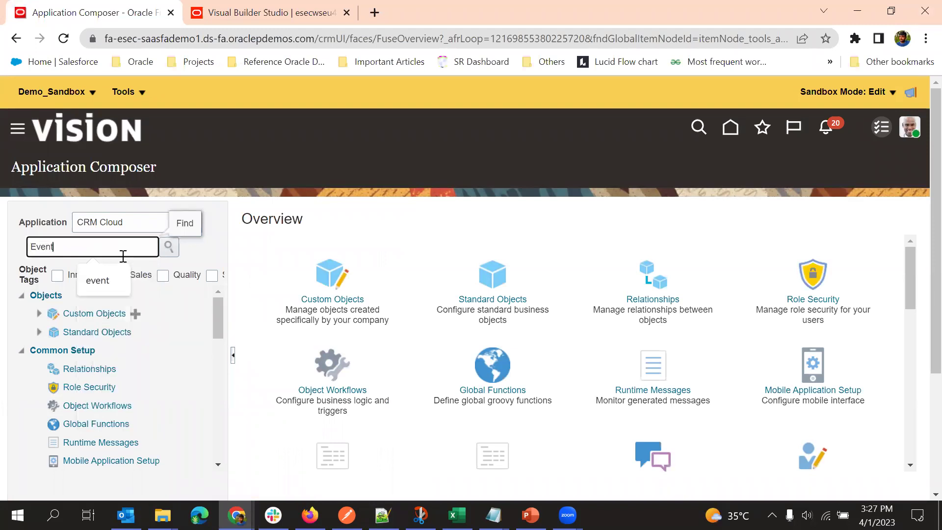
click(926, 38)
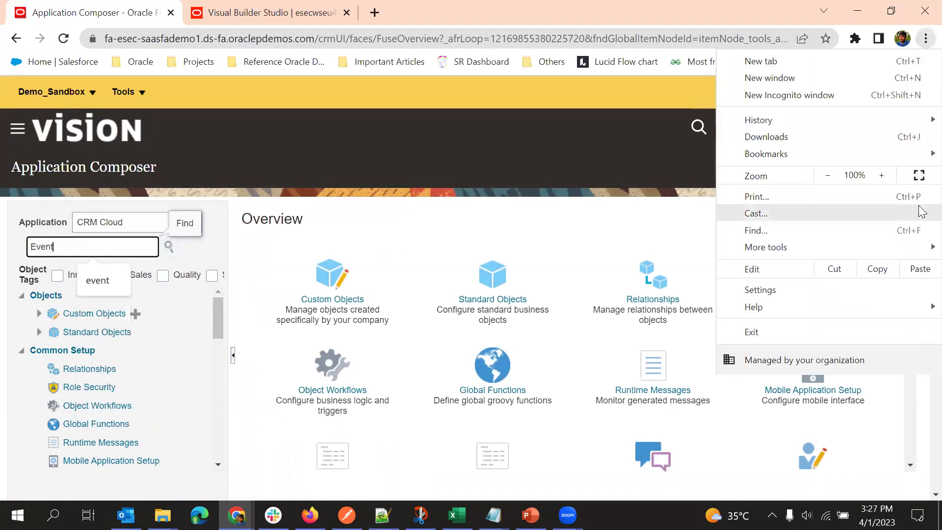
click(919, 175)
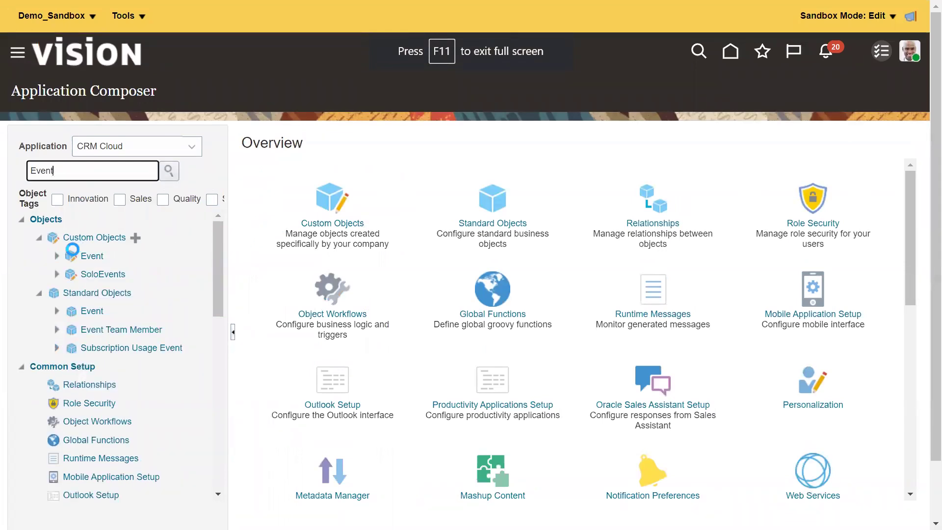
Step: Open the server scripts of the custom Event object and start creating a field trigger
click(57, 255)
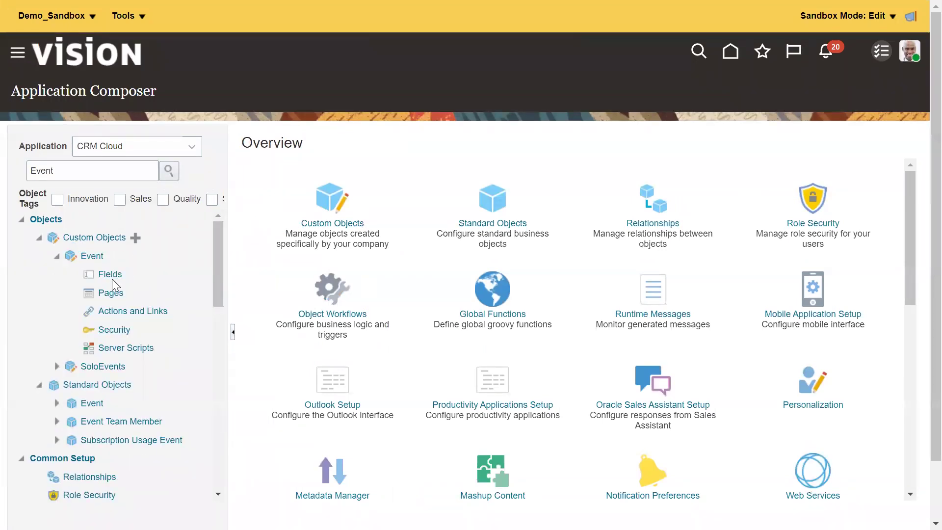
click(127, 348)
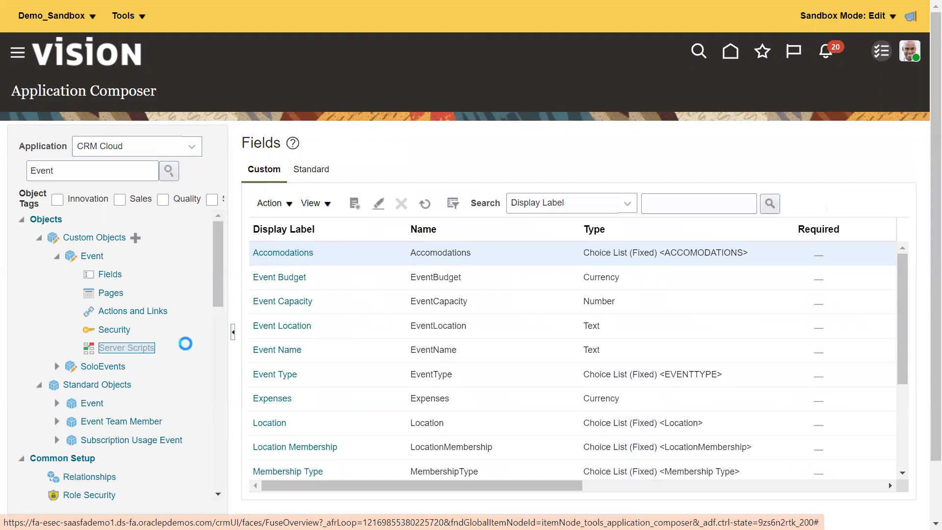
scroll(333, 353, down, 2)
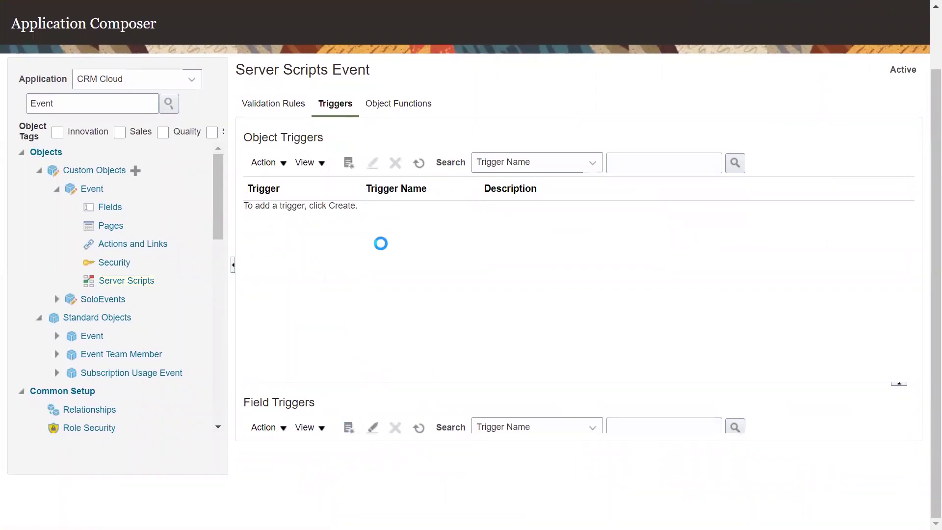
Step: Assign the new field trigger to the Location field and name it UpdateCommonfield
click(407, 158)
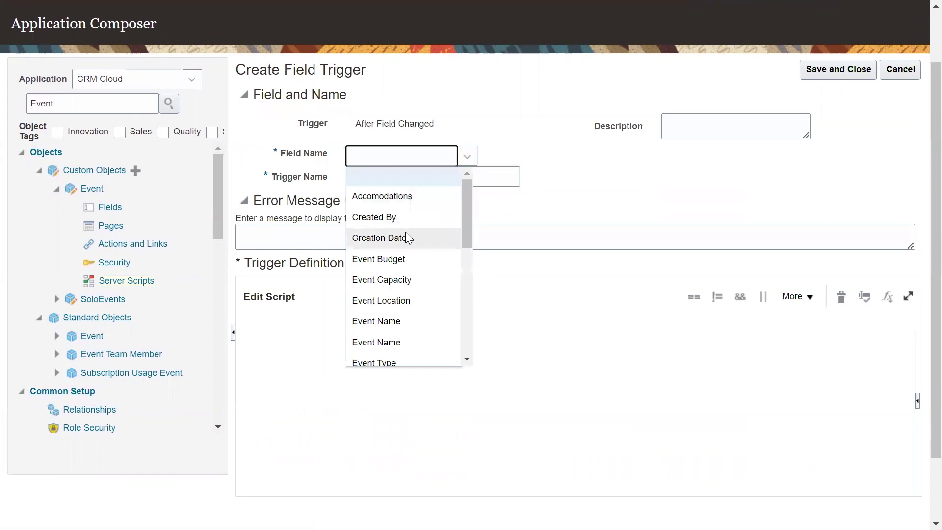
scroll(405, 260, down, 3)
scroll(405, 250, down, 1)
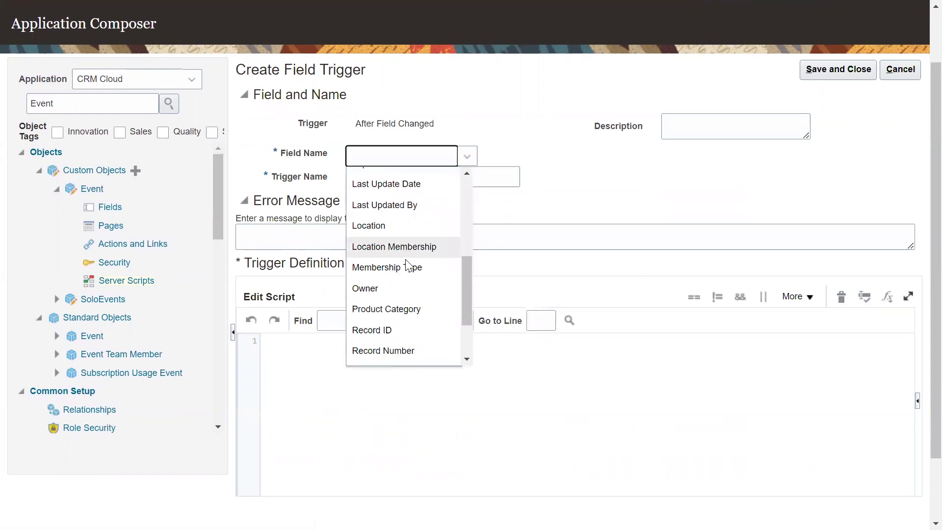
click(400, 225)
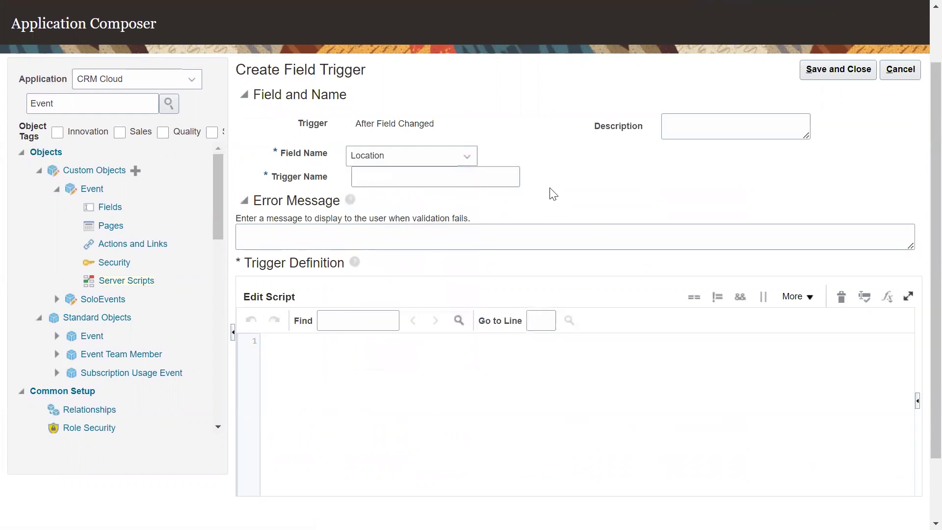
click(452, 180)
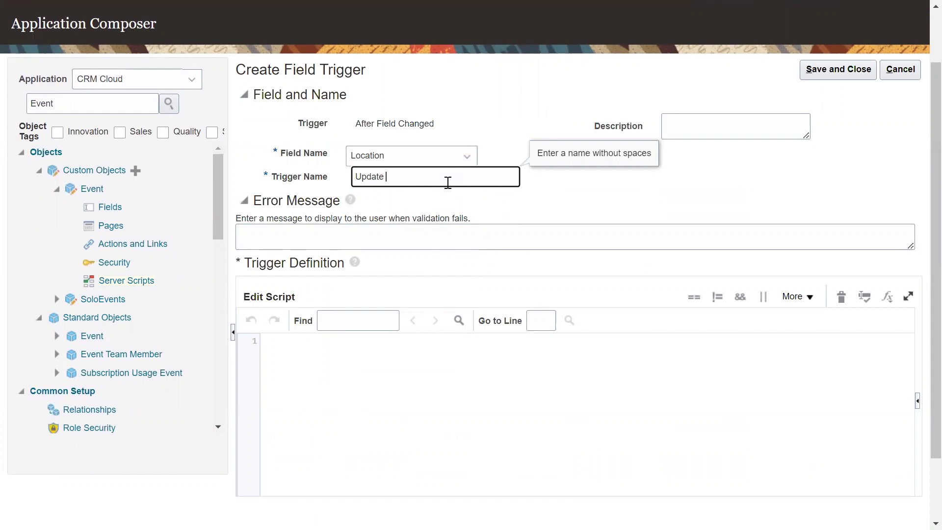
text(UpdateCommonfield)
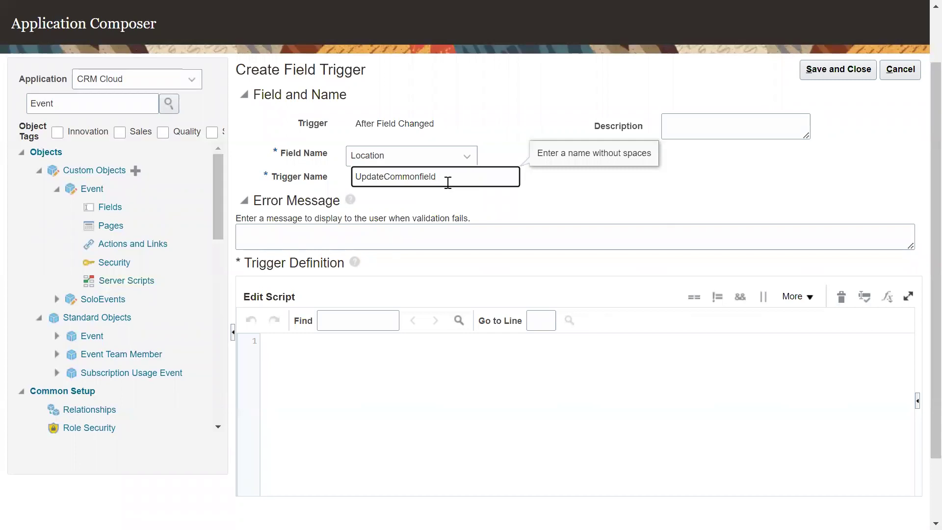
Step: Paste the copied script as the Location trigger's definition, validate it, and save and close the trigger
click(420, 374)
key(ctrl+v)
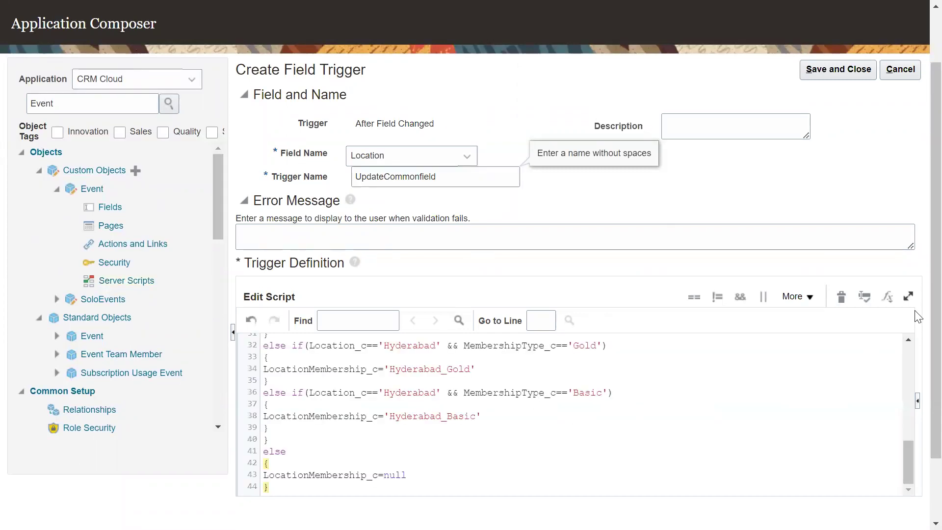
click(864, 294)
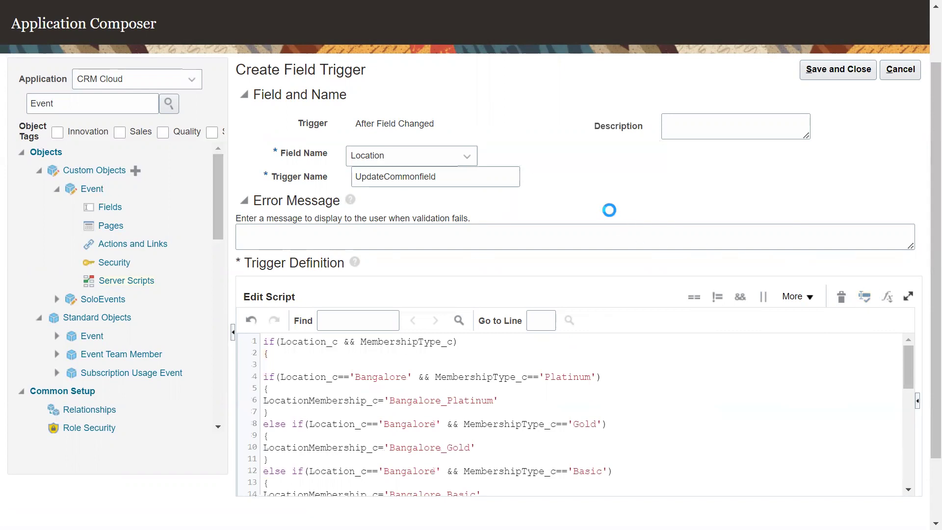
click(506, 158)
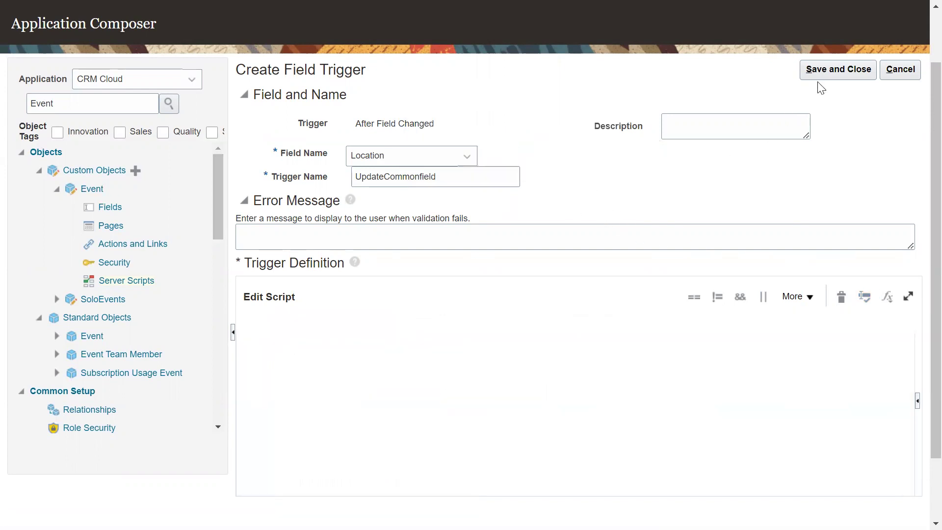
click(829, 70)
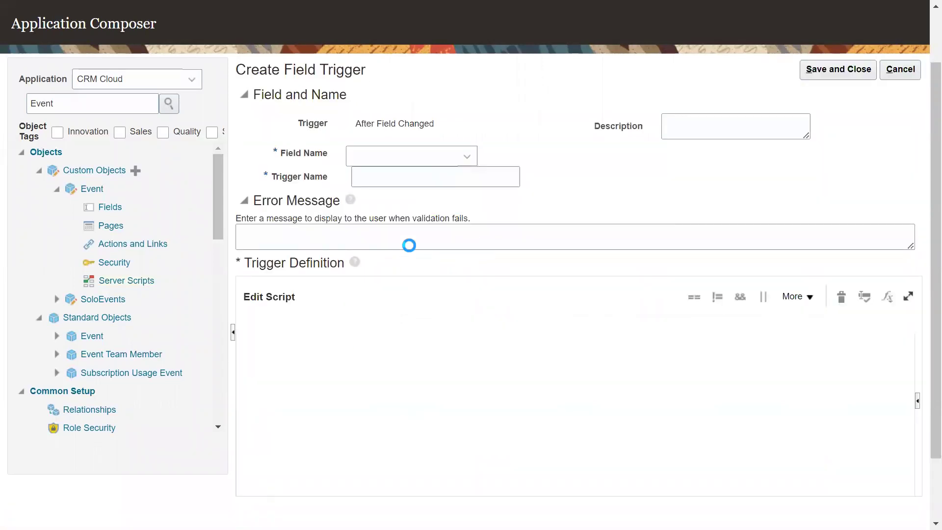
Step: Create another field trigger for the Membership Type field with the name UpdateCommonfield
click(403, 162)
scroll(412, 243, down, 2)
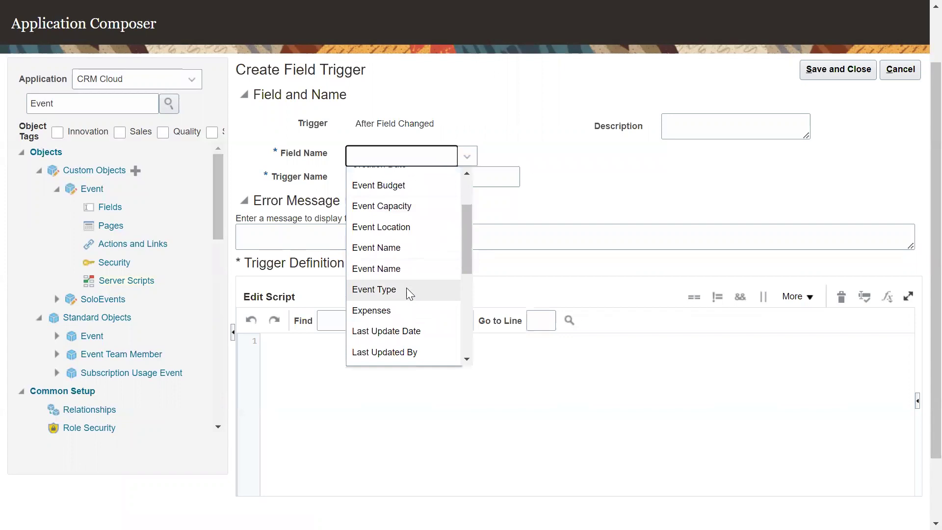
scroll(404, 250, up, 2)
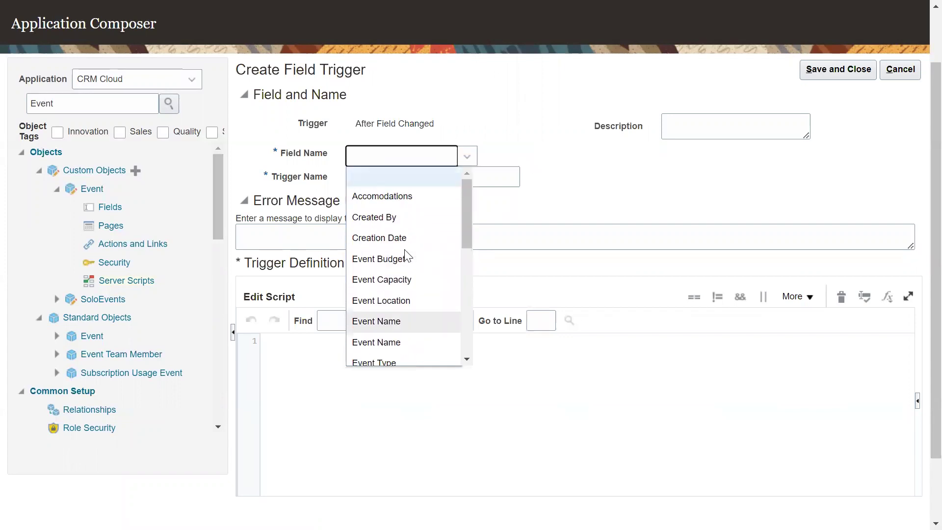
scroll(412, 265, down, 5)
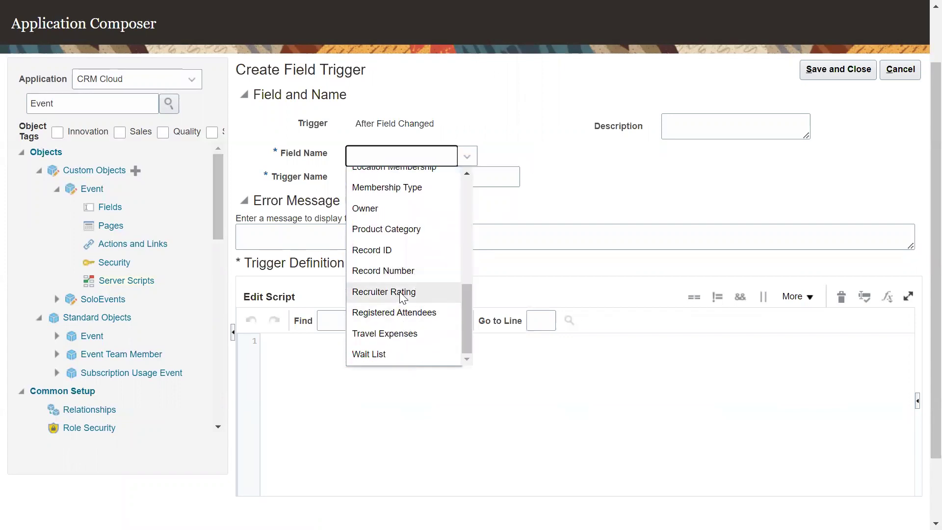
click(408, 189)
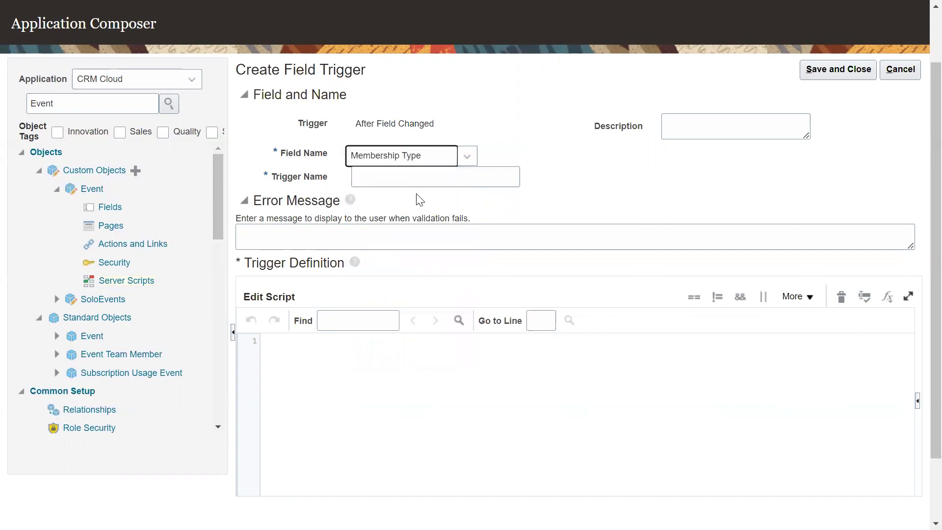
click(448, 175)
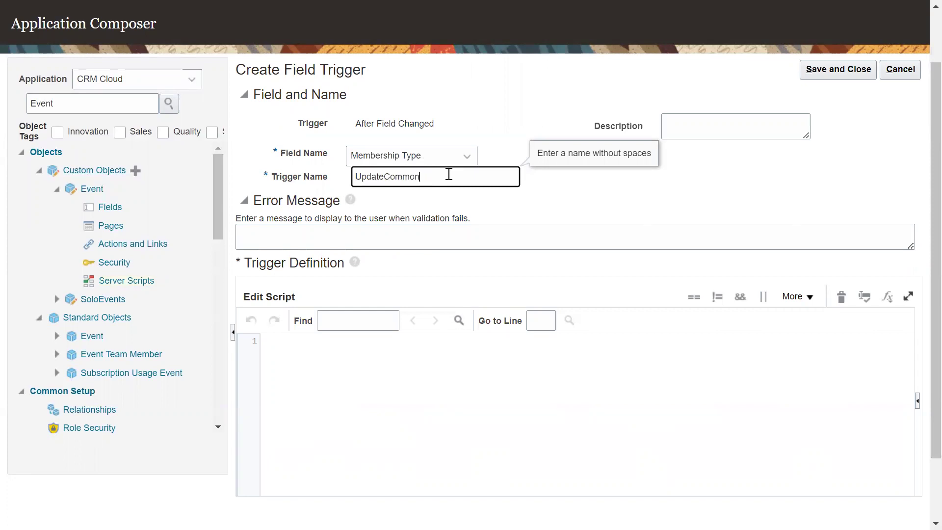
Step: Paste the copied script into the Membership Type trigger's definition, validate it, and try to save and close the trigger
click(413, 405)
key(ctrl+v)
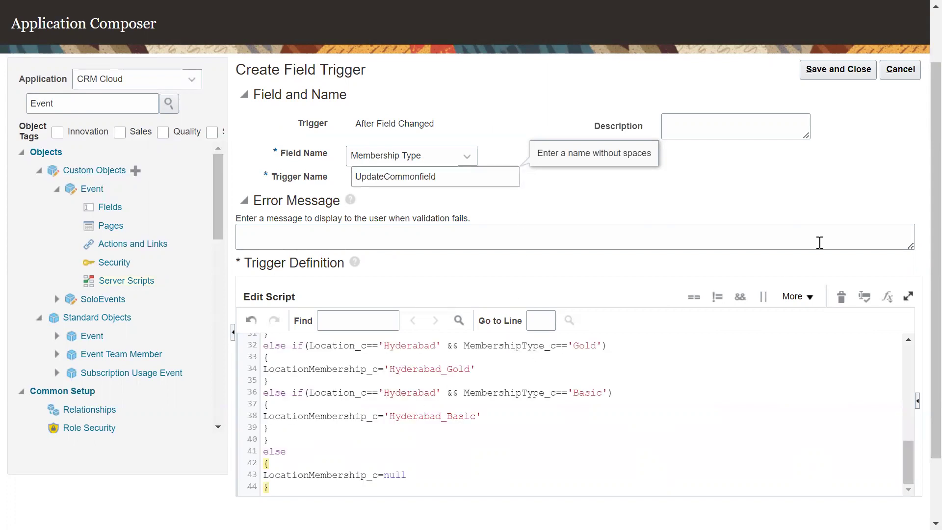
click(837, 71)
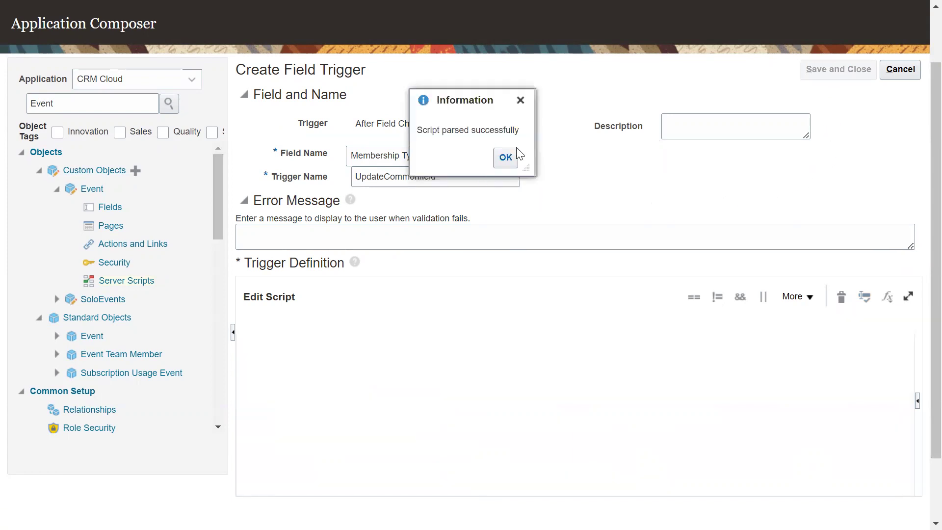
click(508, 157)
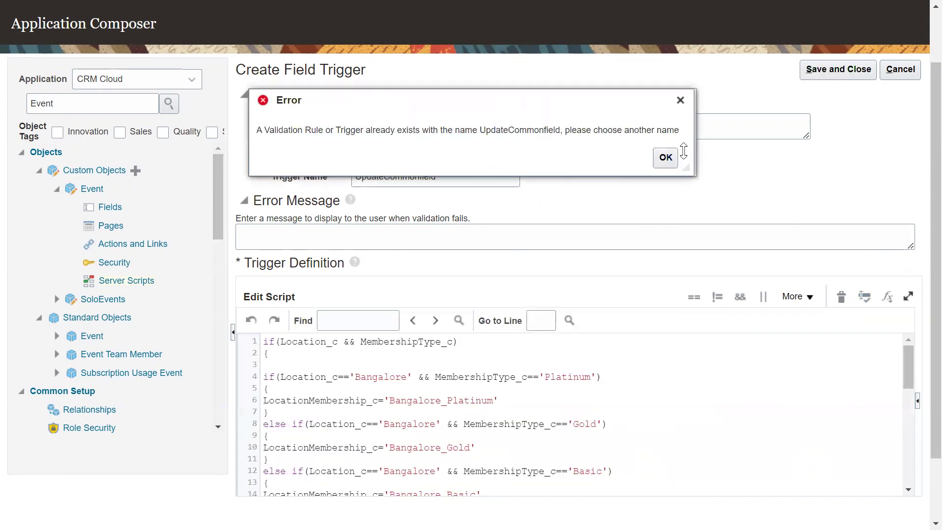
Step: Rename the Membership Type field trigger to UpdateCommonfield12, and save and close it
click(666, 157)
click(495, 178)
text(12)
click(861, 70)
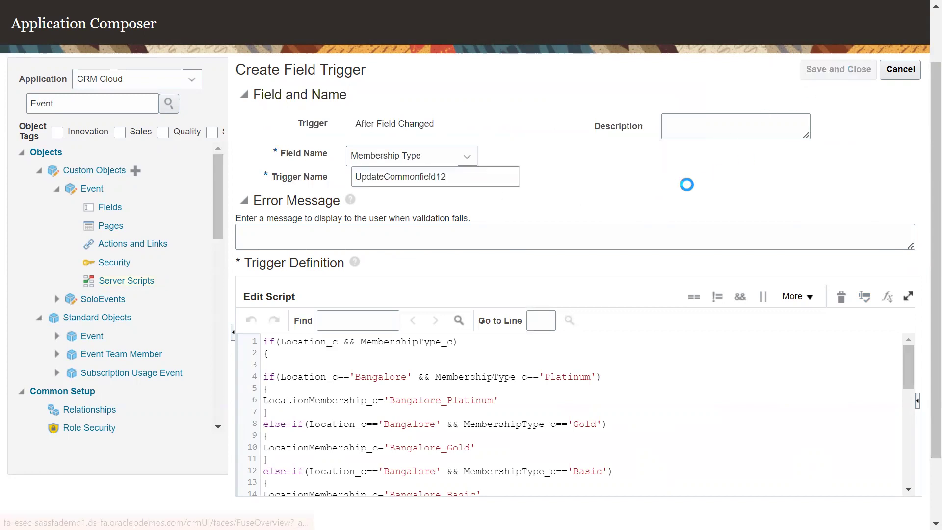
Step: Open the Campus Tour record in the Sales Events and set its Location to Bangalore and Membership Type to Basic
scroll(198, 137, up, 2)
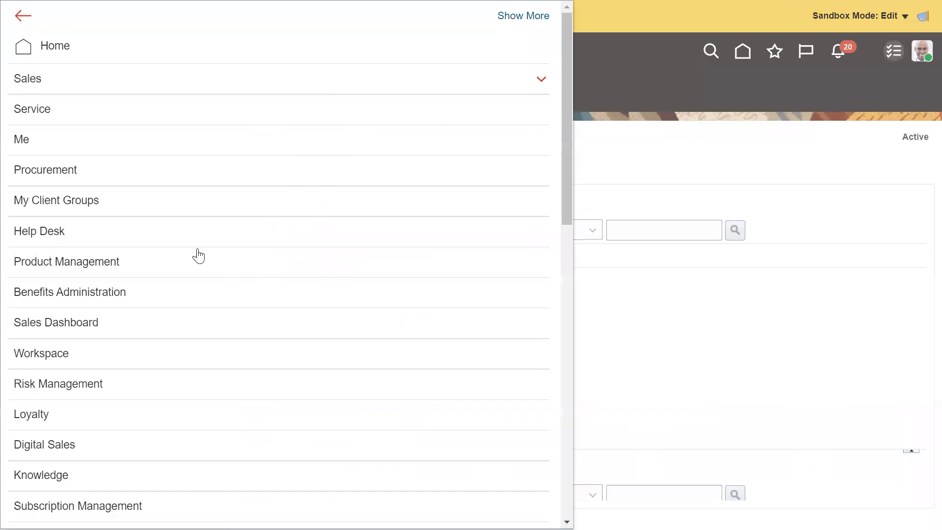
click(91, 84)
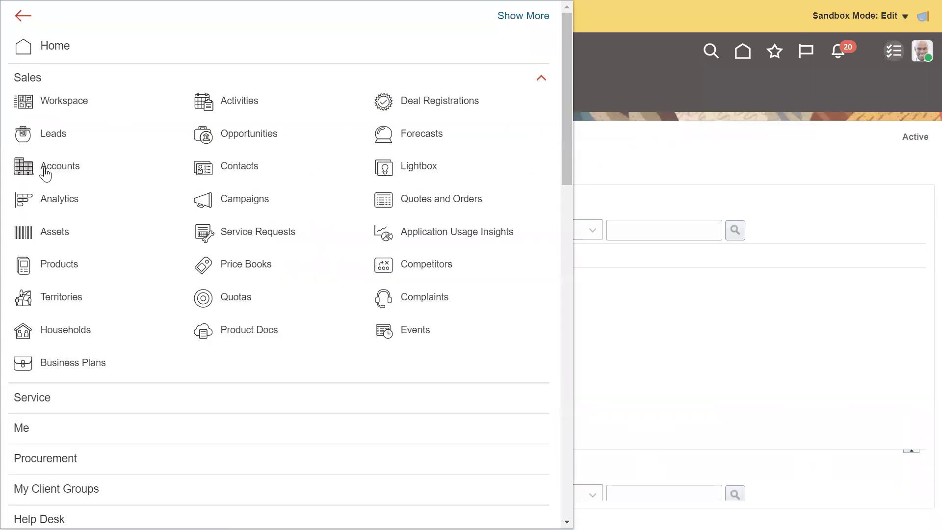
click(387, 330)
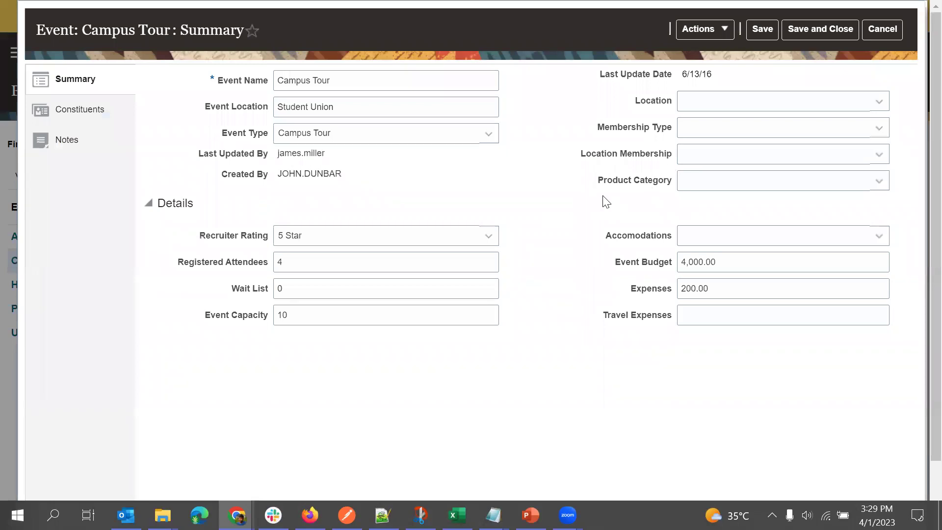
click(681, 100)
click(717, 141)
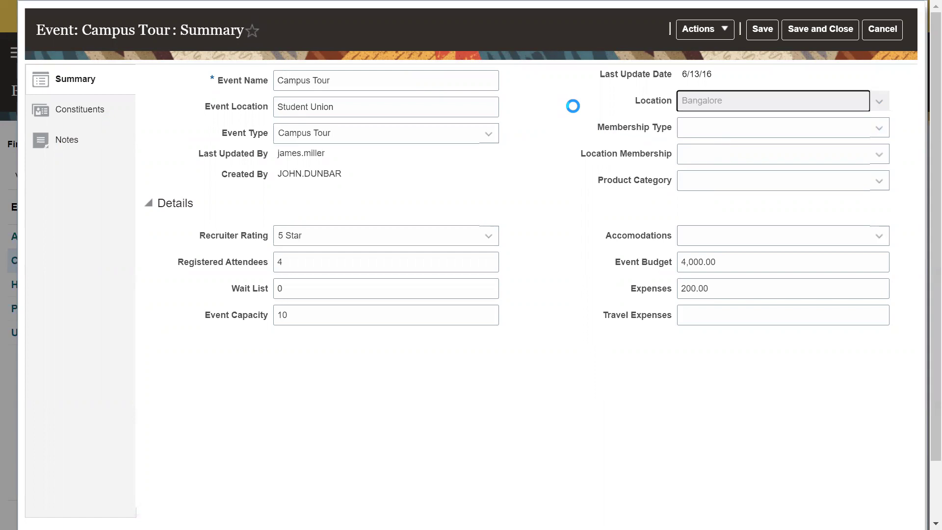
click(690, 128)
click(693, 167)
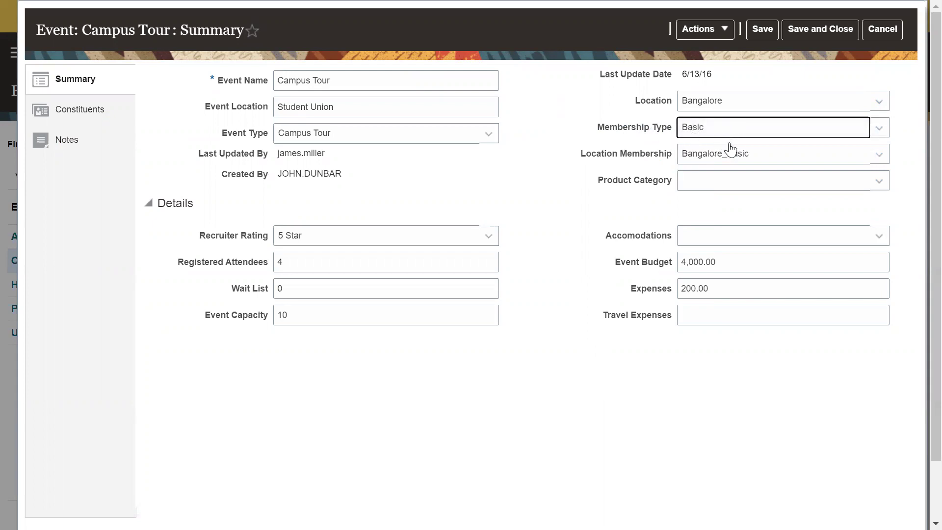
Step: Set the event's Location to Pune and Membership Type to Gold, and examine the available Product Category choices
click(705, 102)
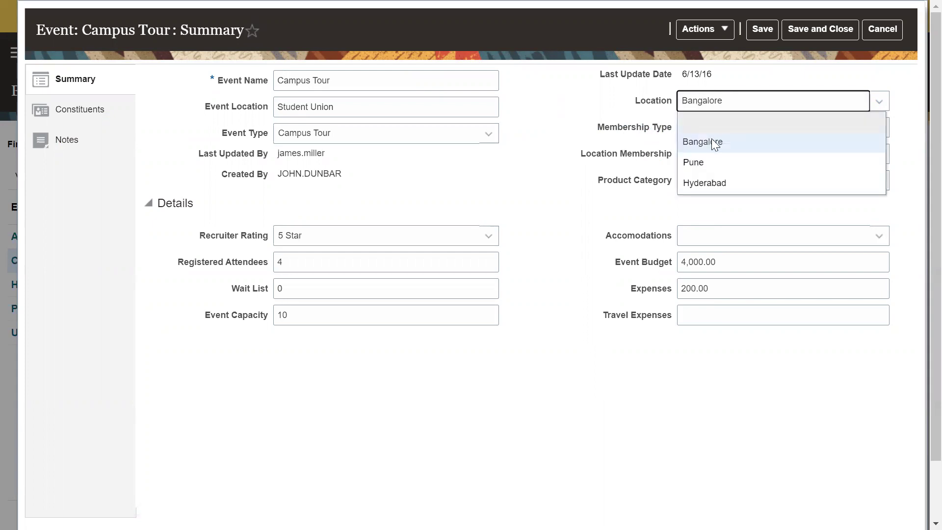
click(712, 165)
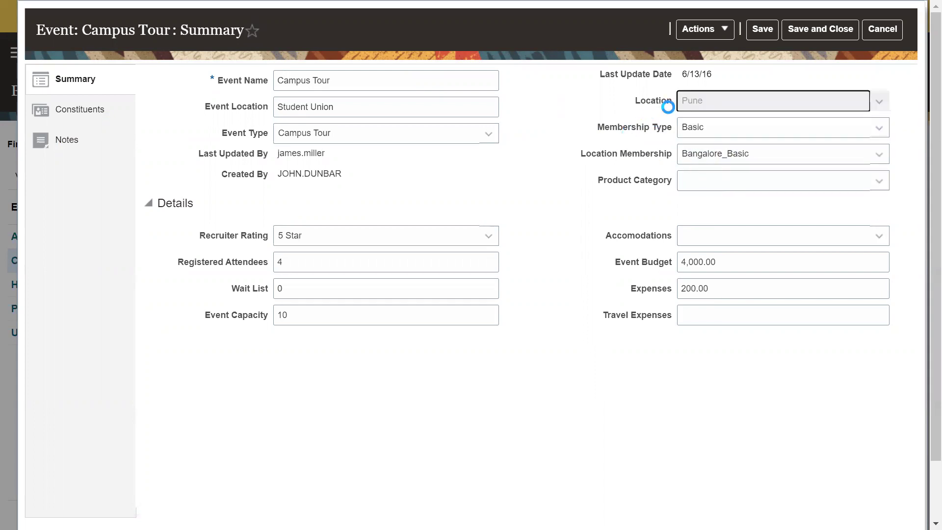
click(707, 127)
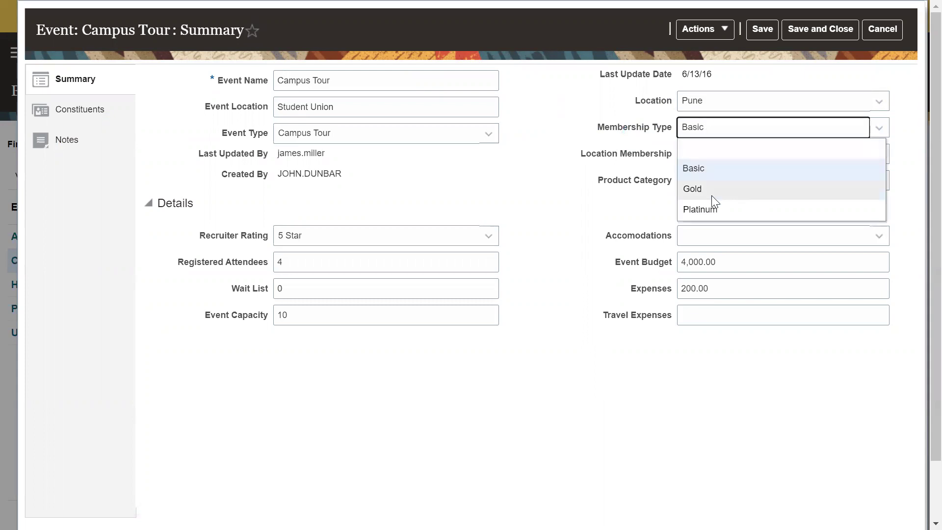
click(701, 186)
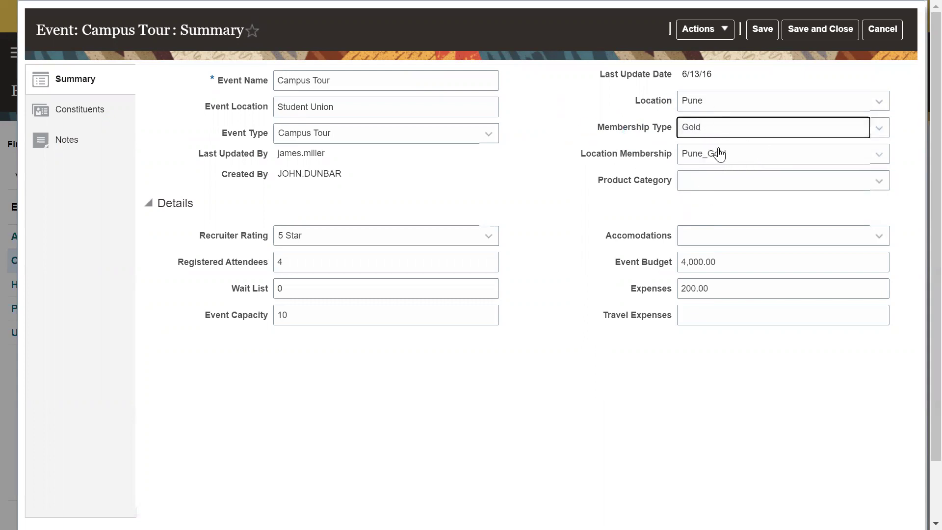
click(591, 212)
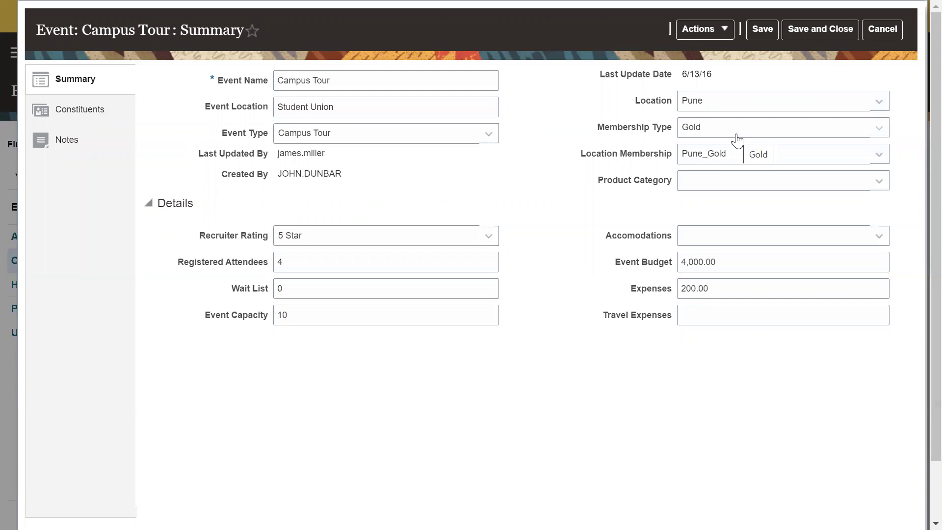
click(724, 179)
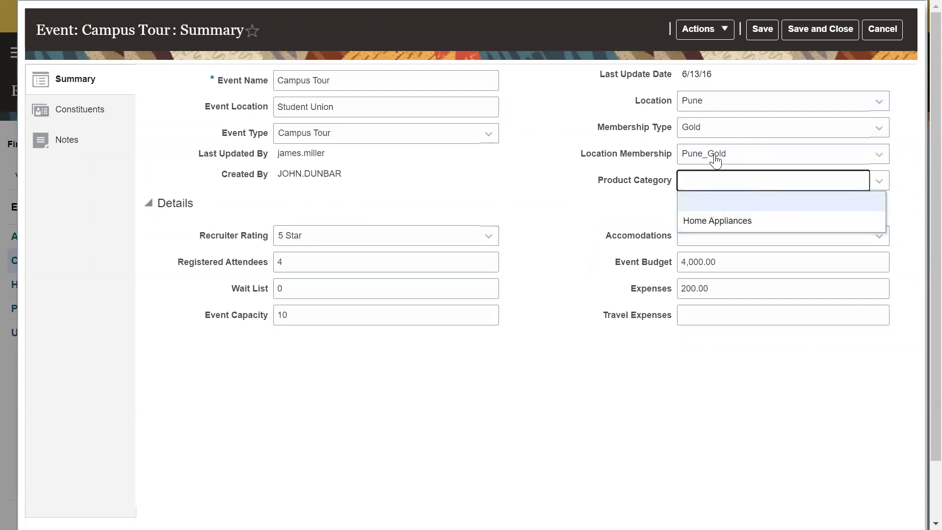
click(701, 180)
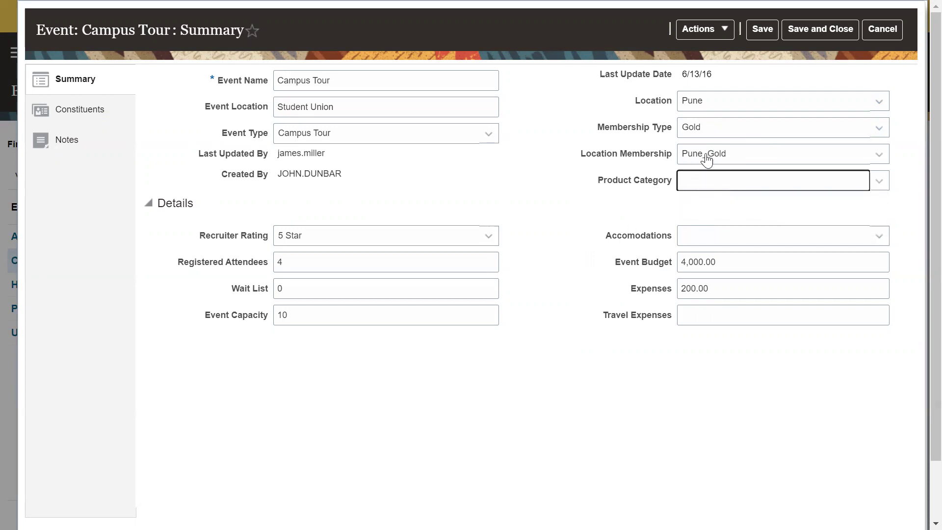
Step: Change the event's Location back to Bangalore and check the Product Category choices again
click(702, 104)
click(709, 146)
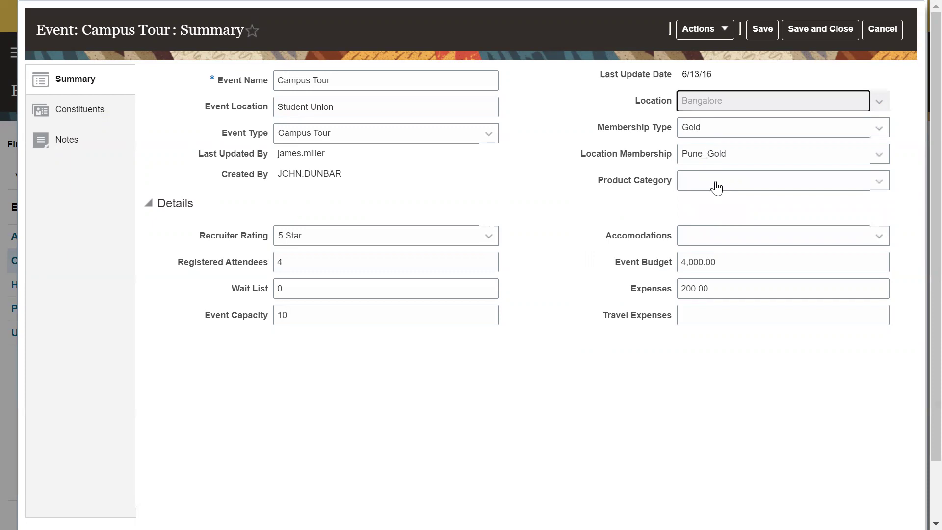
click(709, 189)
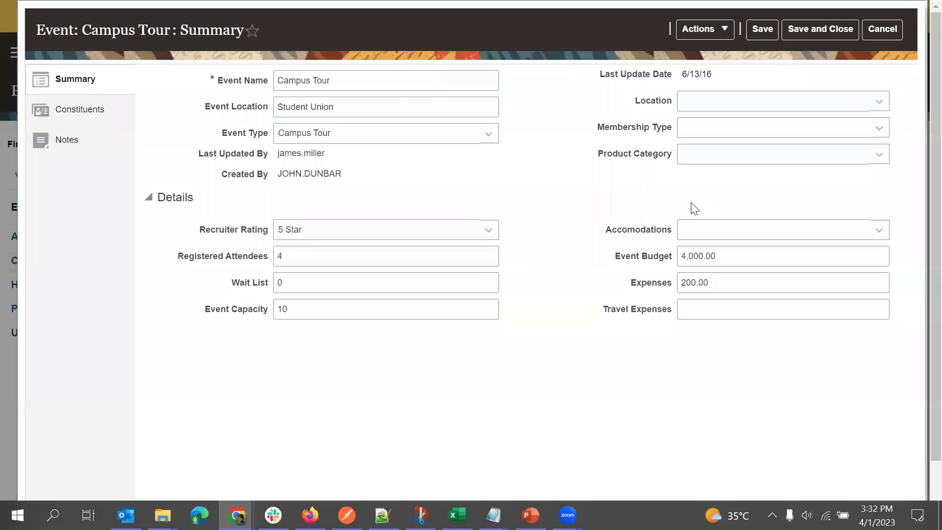
Step: On the Campus Tour form without Location Membership, set Location to Bangalore and Membership Type to Basic, and check the Product Category choices
click(696, 102)
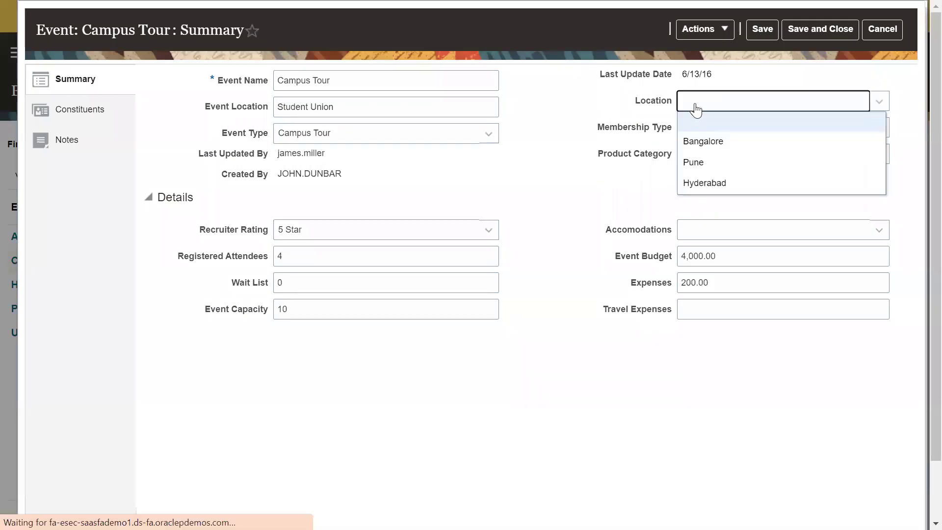
click(695, 140)
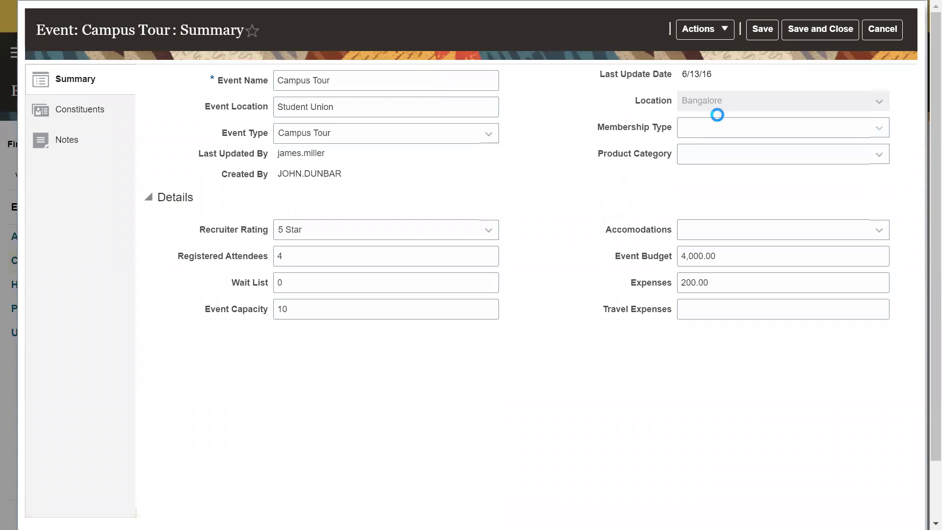
click(699, 127)
click(707, 168)
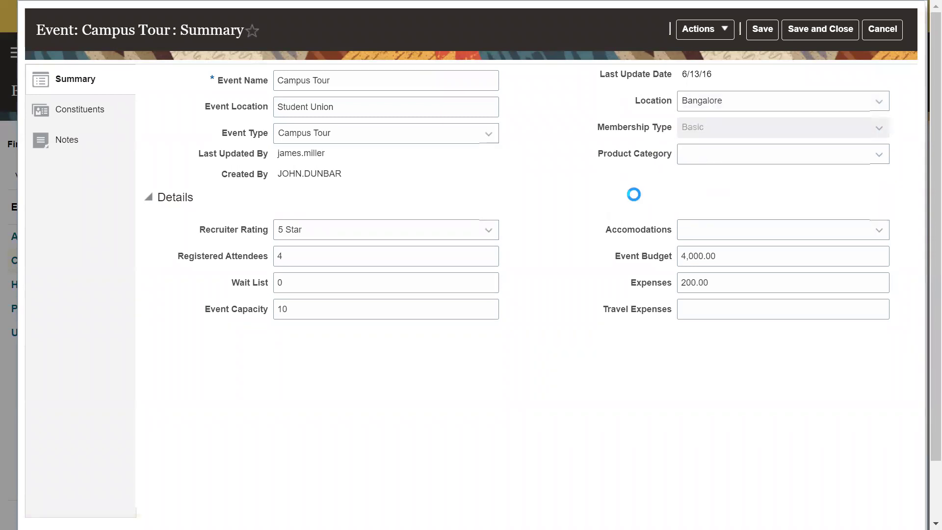
click(700, 156)
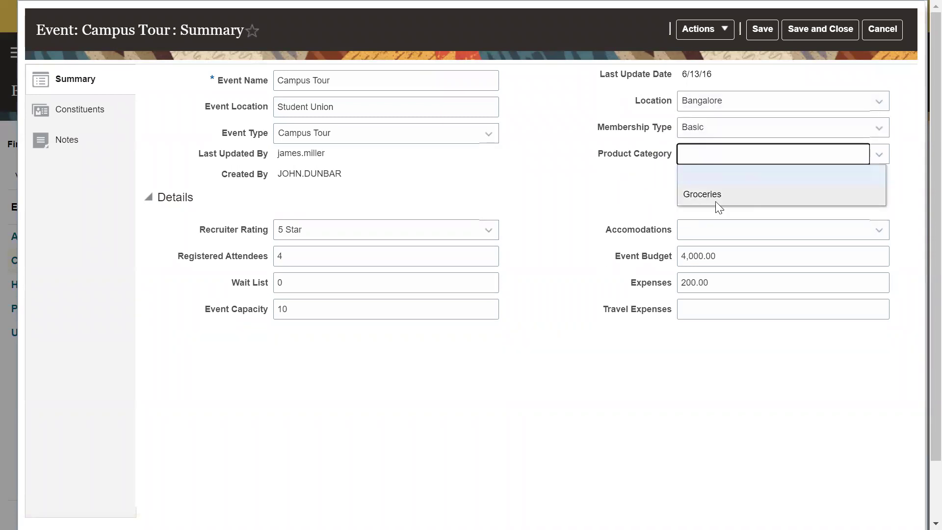
click(588, 208)
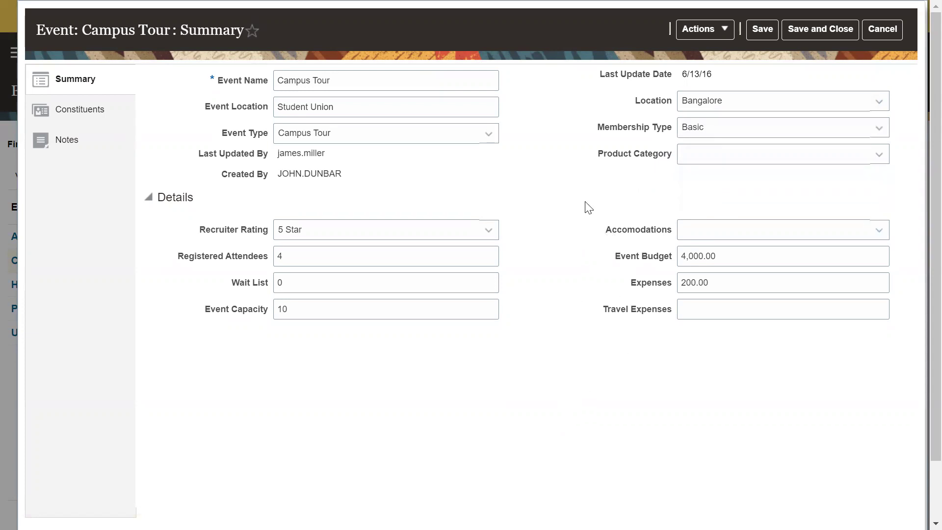